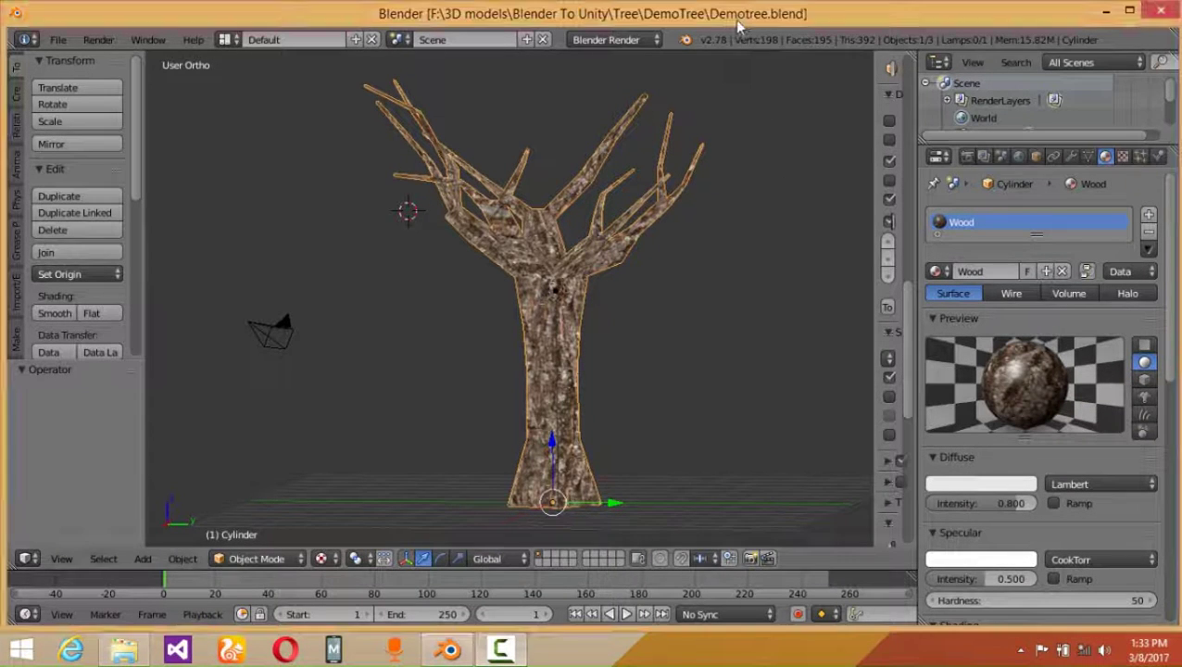
Import 20160902225045.png as an image plane via Add > Mesh > Images as Planes
right_click(738, 26)
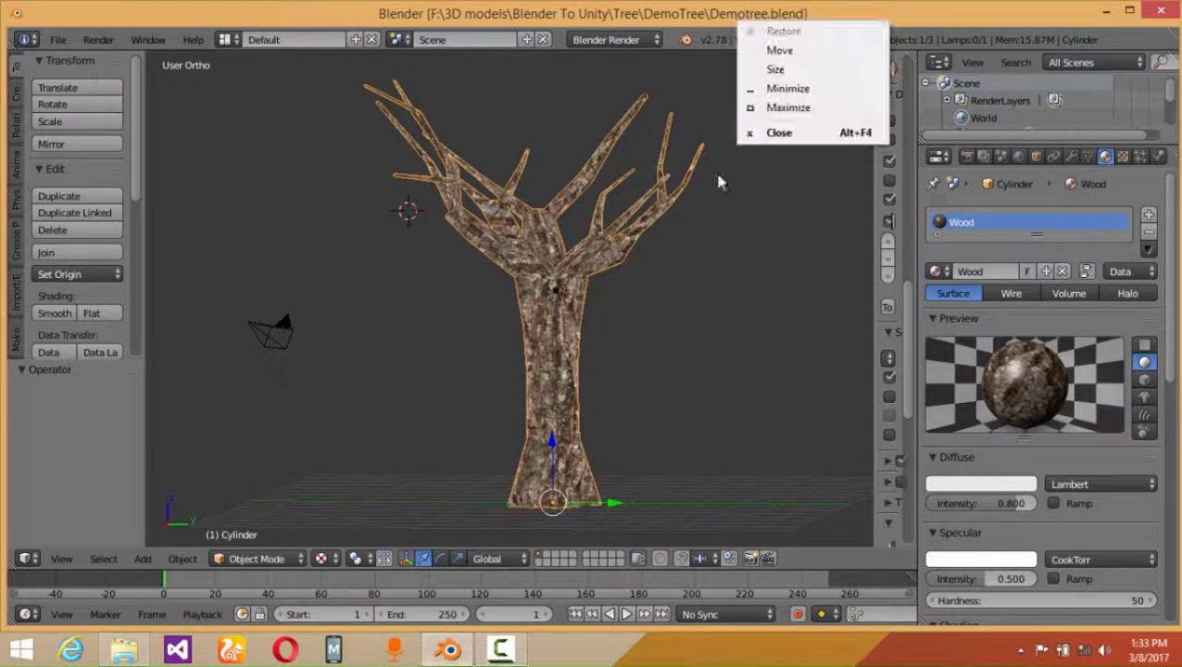
click(650, 24)
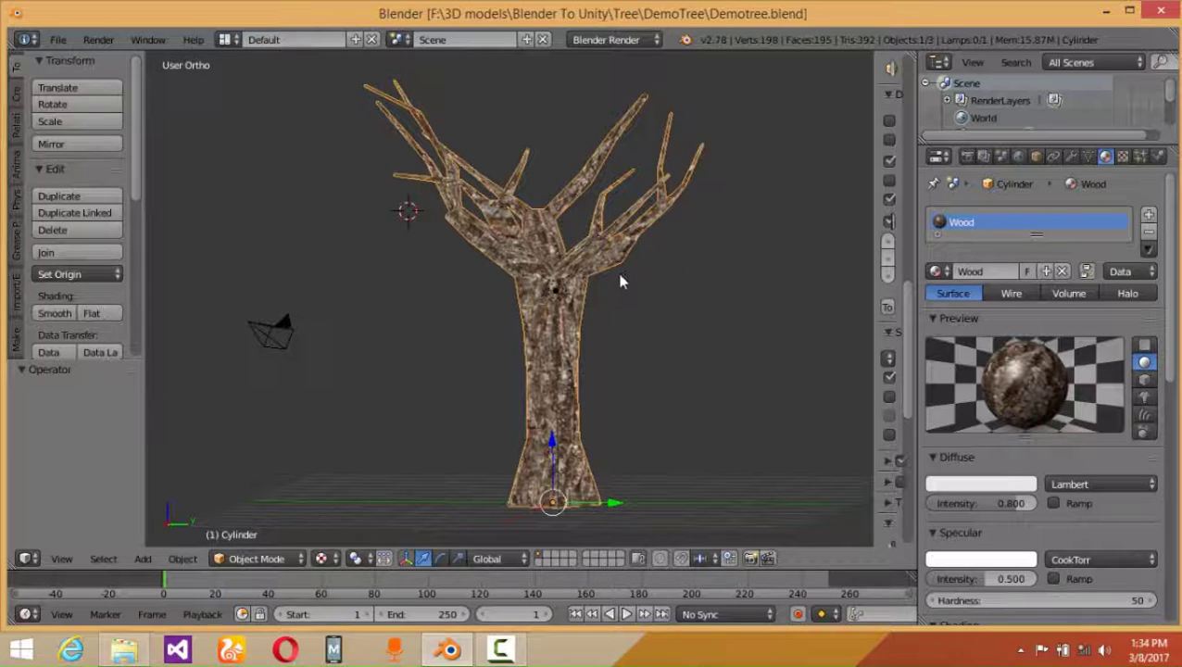
scroll(606, 305, down, 3)
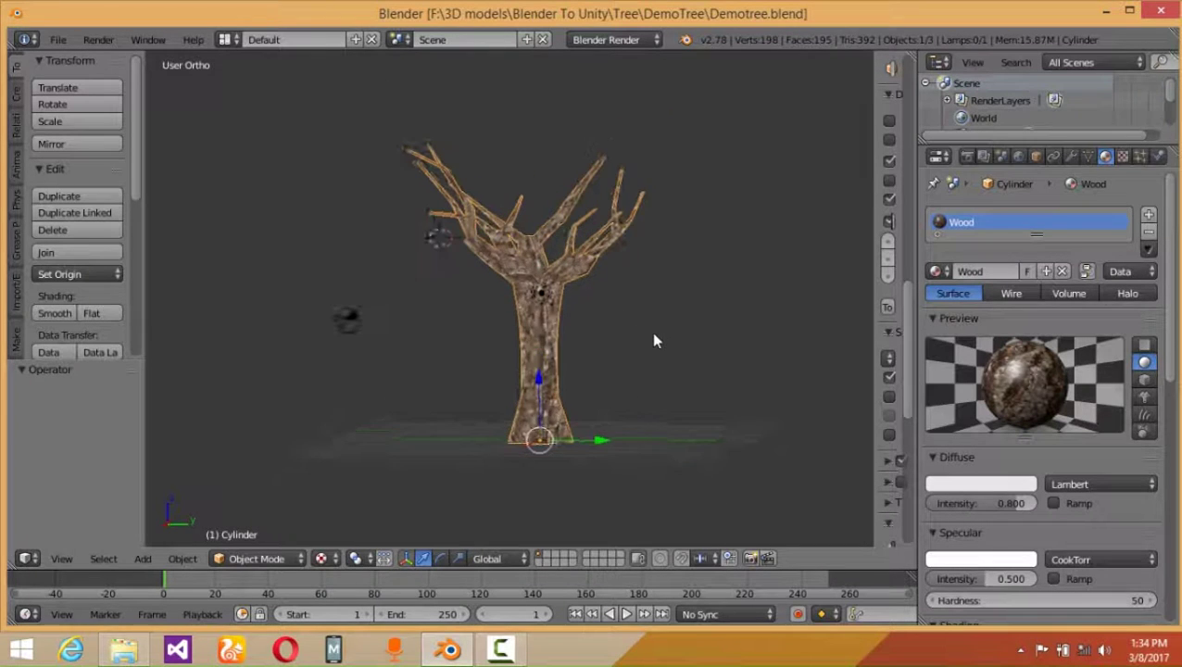
scroll(628, 335, up, 2)
scroll(594, 330, down, 1)
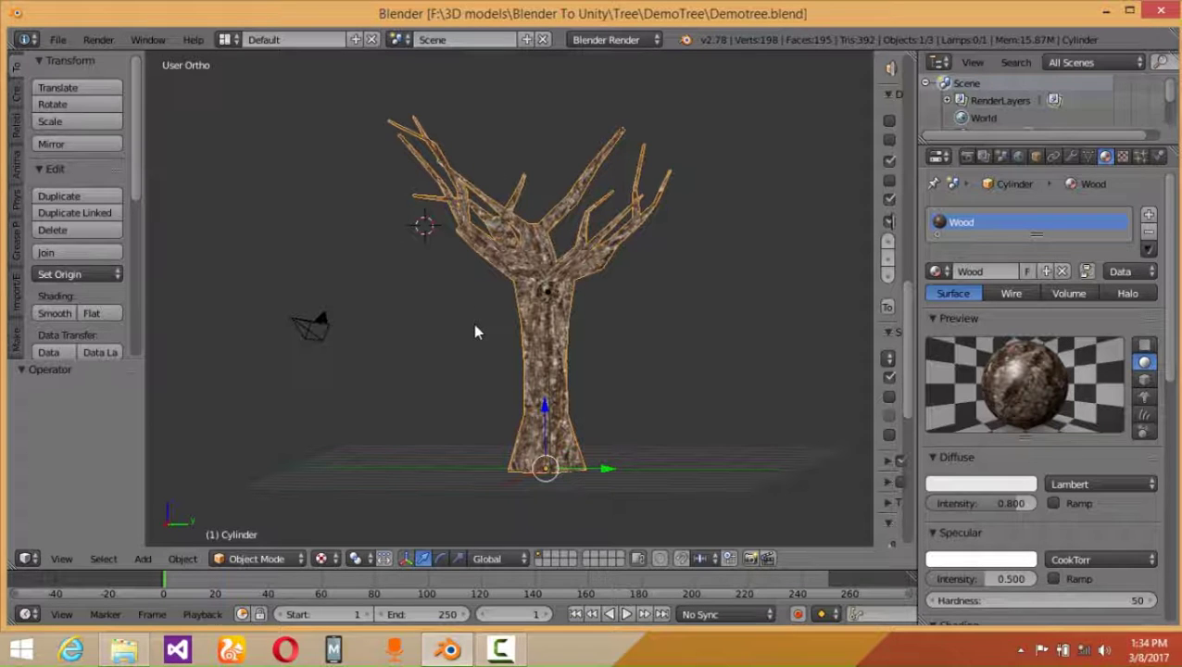
middle_drag(477, 335, 507, 359)
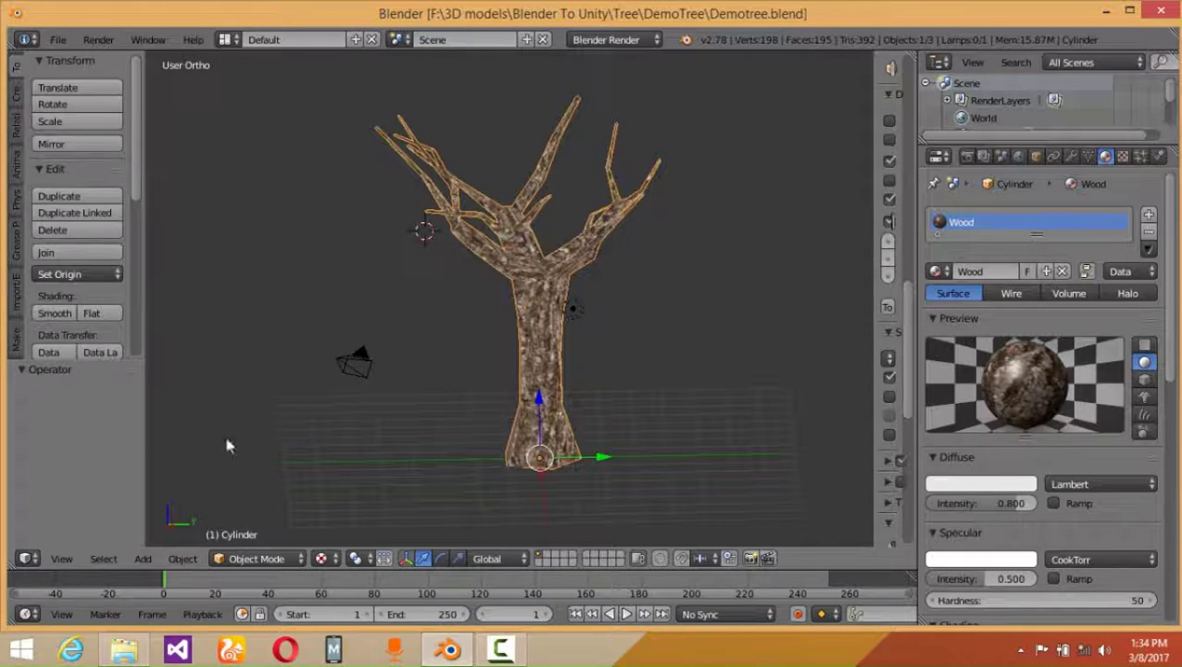
click(142, 559)
mouse_move(152, 535)
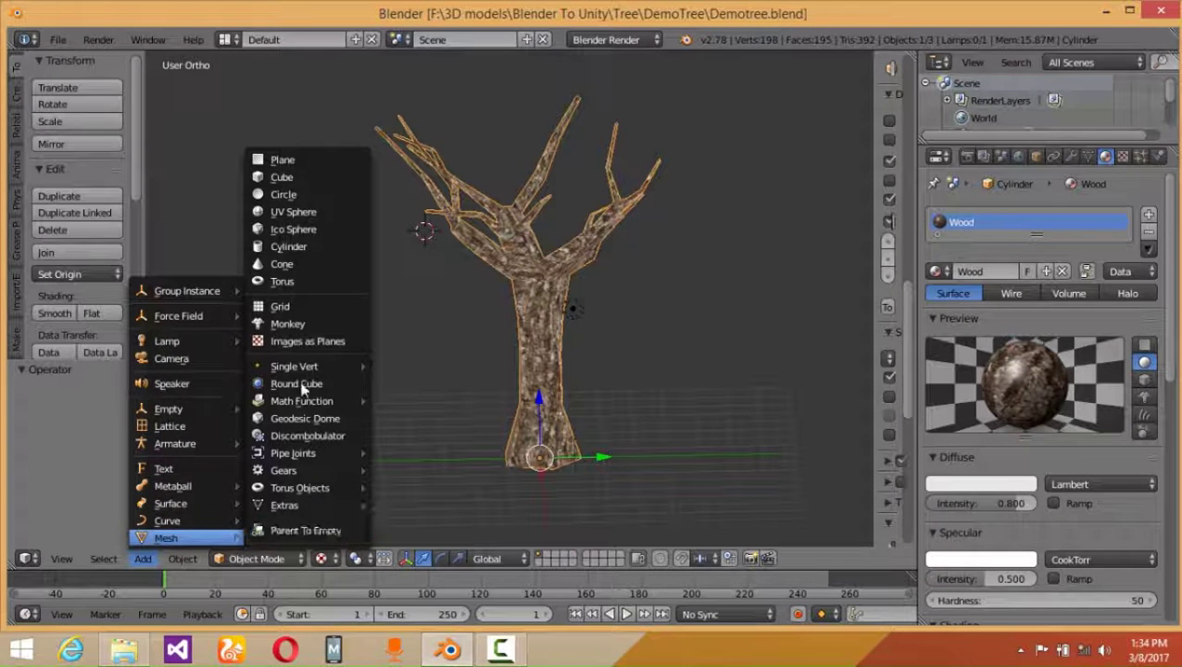
click(298, 341)
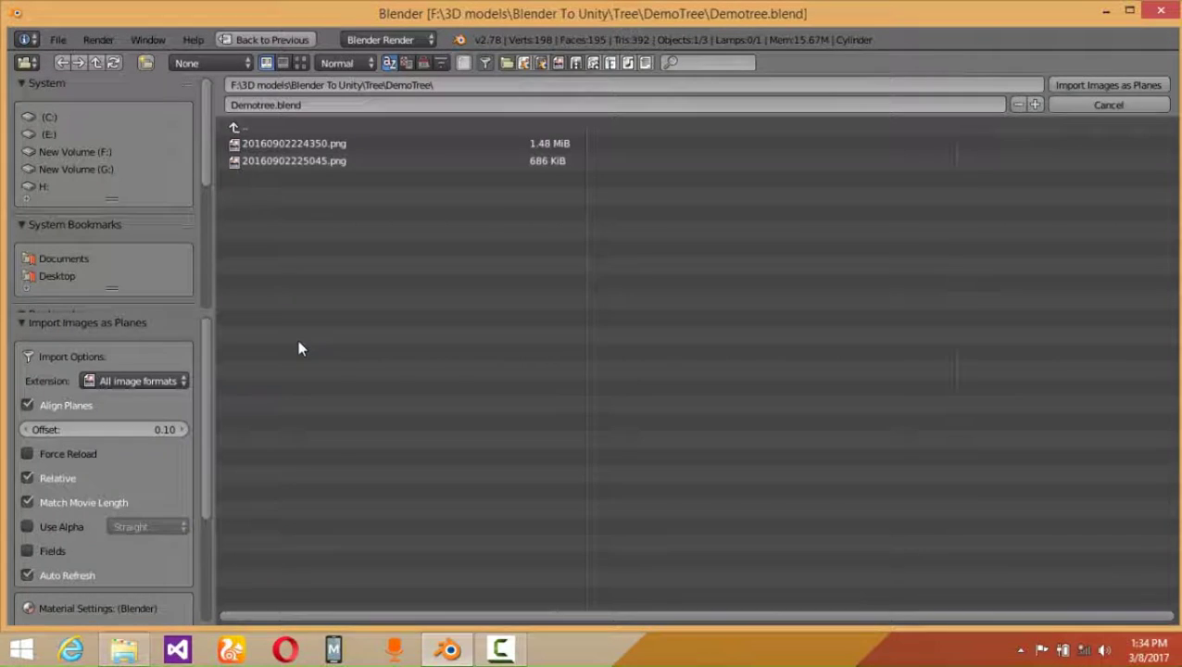
click(300, 63)
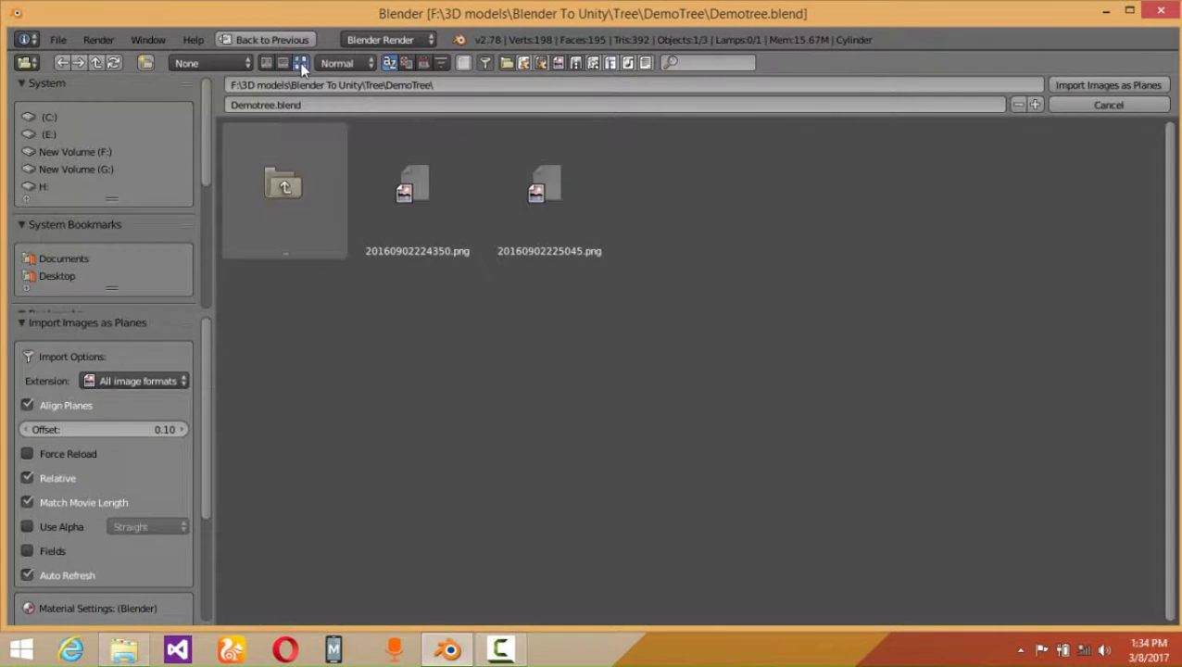
click(539, 172)
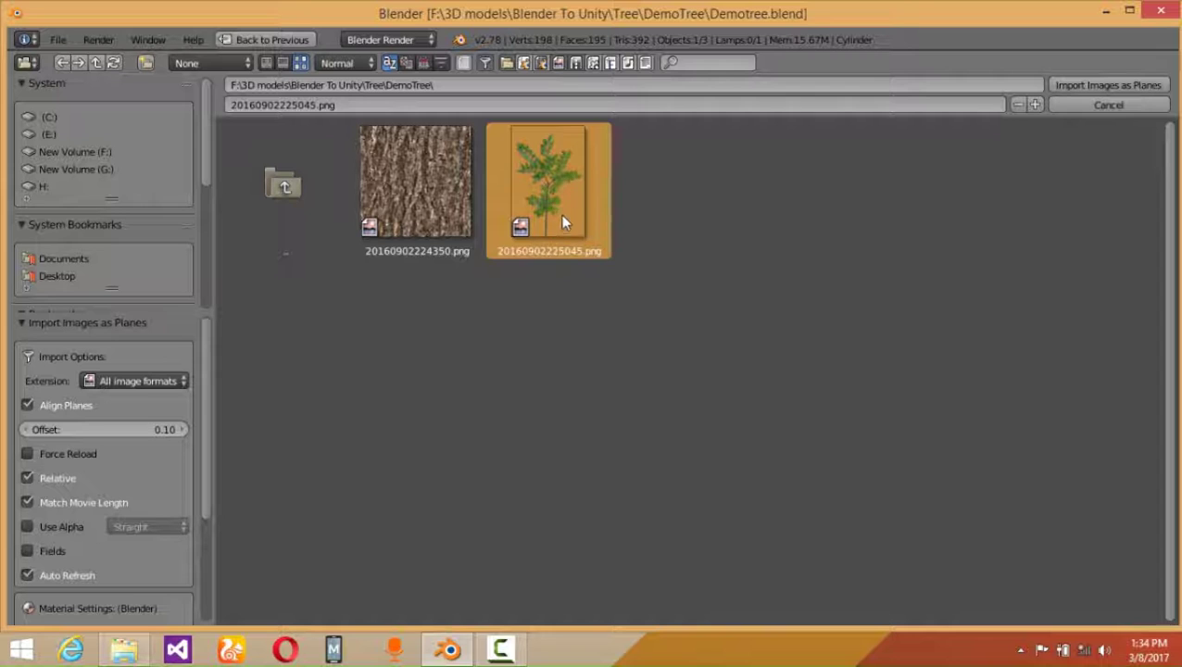
key(Return)
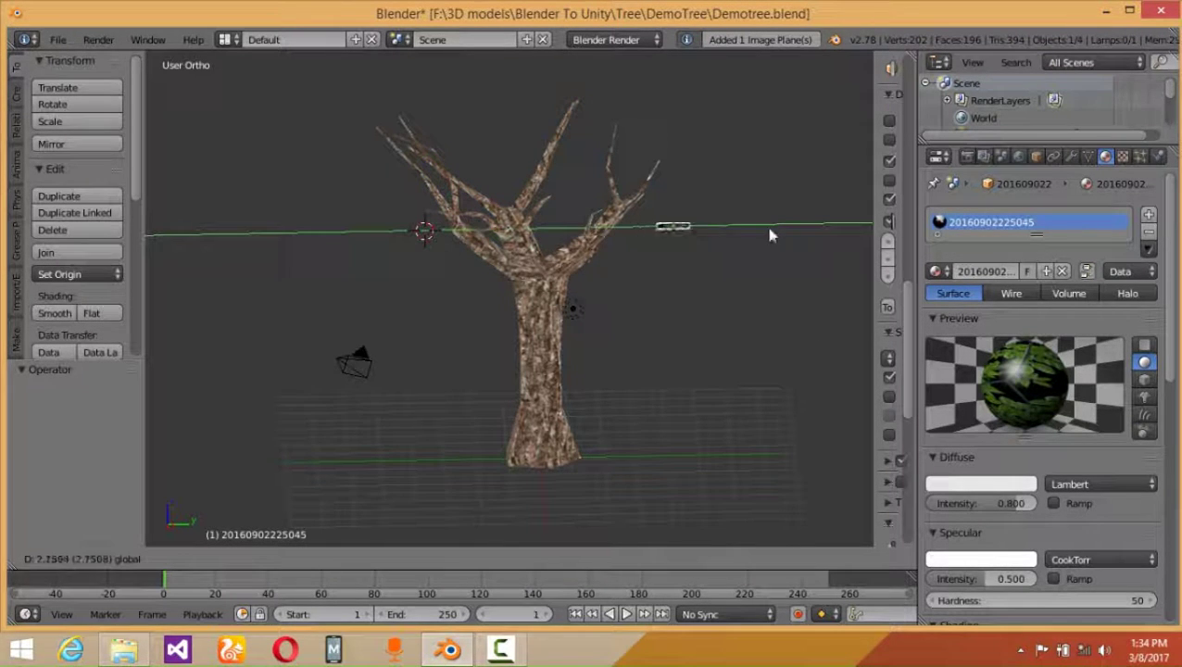
Confirm the leaf plane's move to 10.539 along Y and orbit around the tree
click(816, 221)
scroll(755, 259, up, 3)
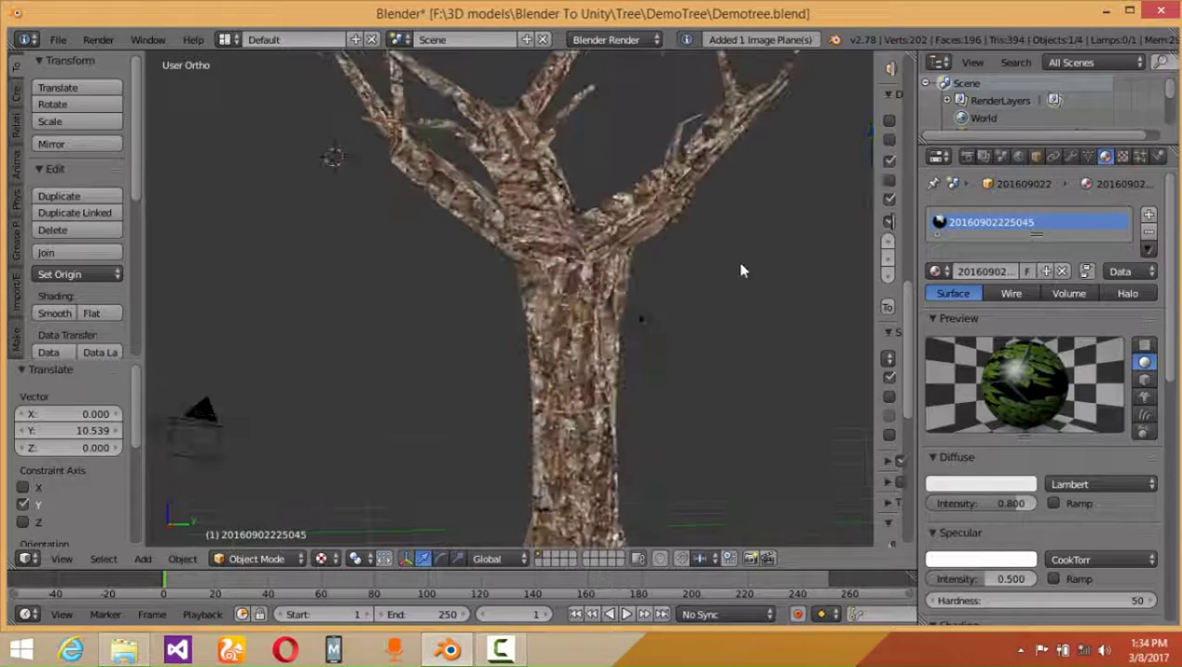
scroll(737, 267, down, 6)
middle_drag(691, 308, 629, 318)
scroll(629, 318, up, 4)
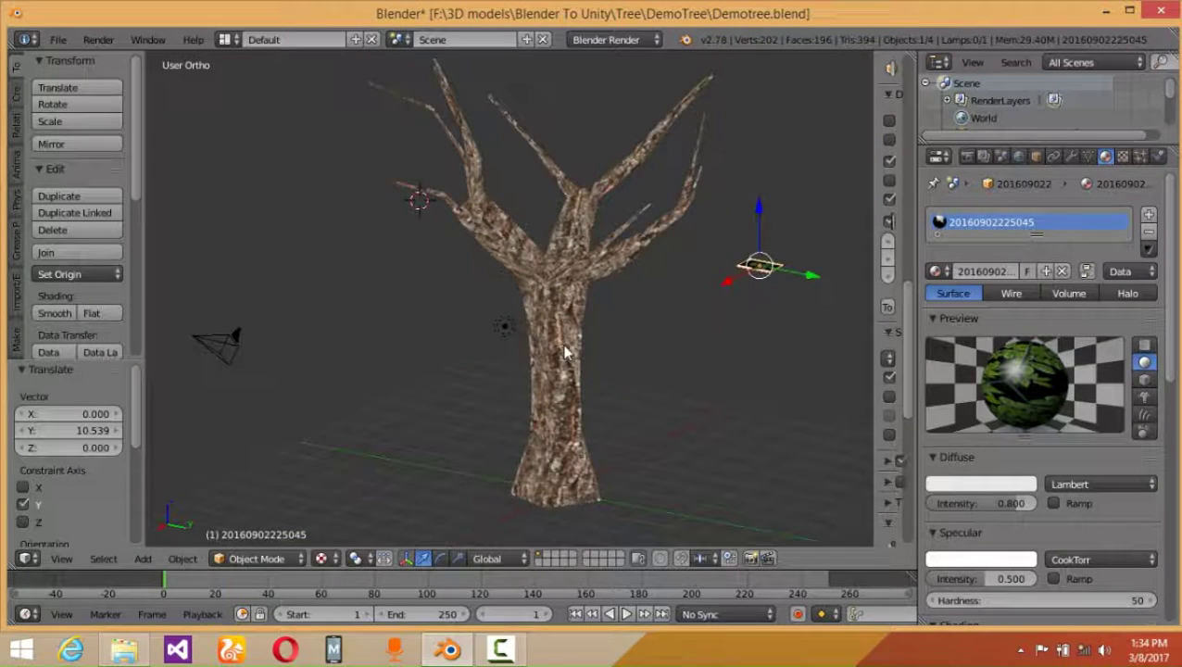
middle_drag(624, 368, 548, 323)
scroll(601, 364, down, 2)
scroll(591, 354, up, 2)
scroll(574, 296, up, 1)
Select the leaf plane, pan toward it, then reselect the tree model
right_click(567, 312)
right_click(771, 185)
scroll(655, 269, up, 4)
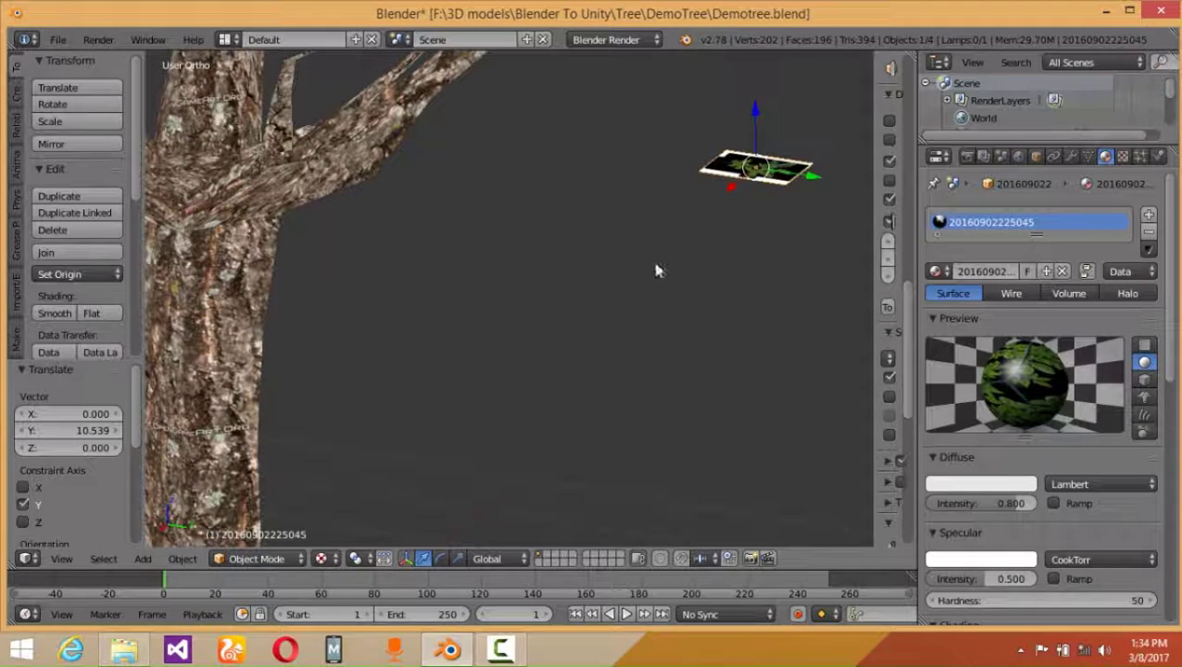
shift+middle_drag(625, 274, 572, 342)
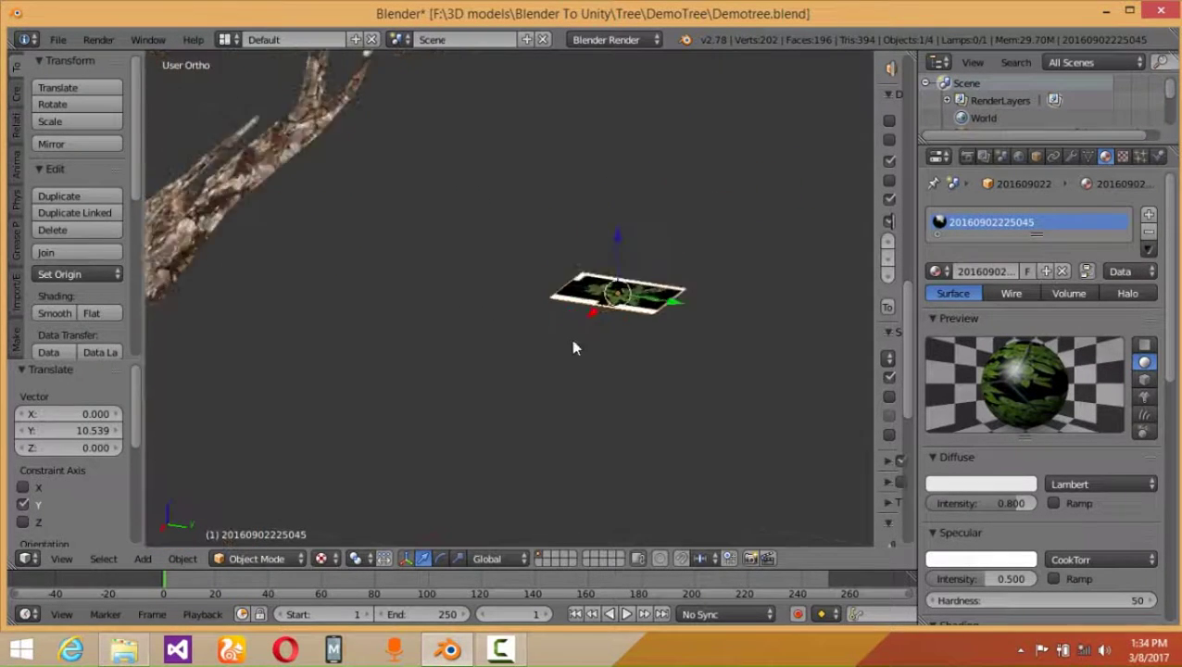
scroll(602, 329, up, 3)
scroll(629, 319, up, 1)
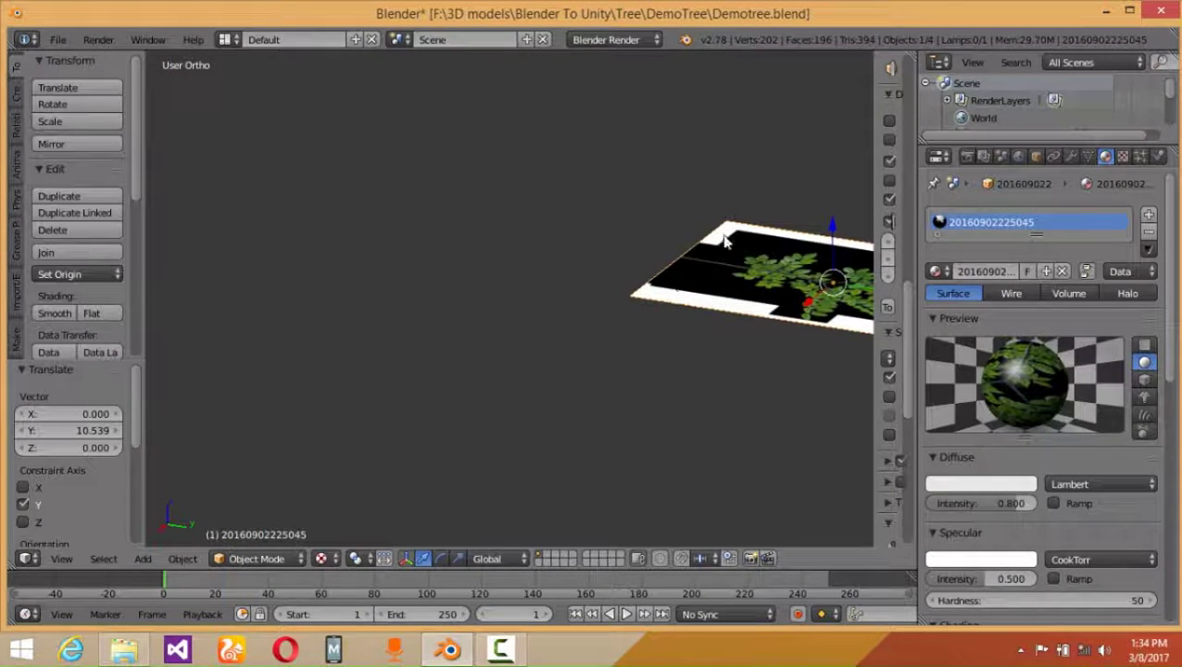
scroll(549, 345, down, 5)
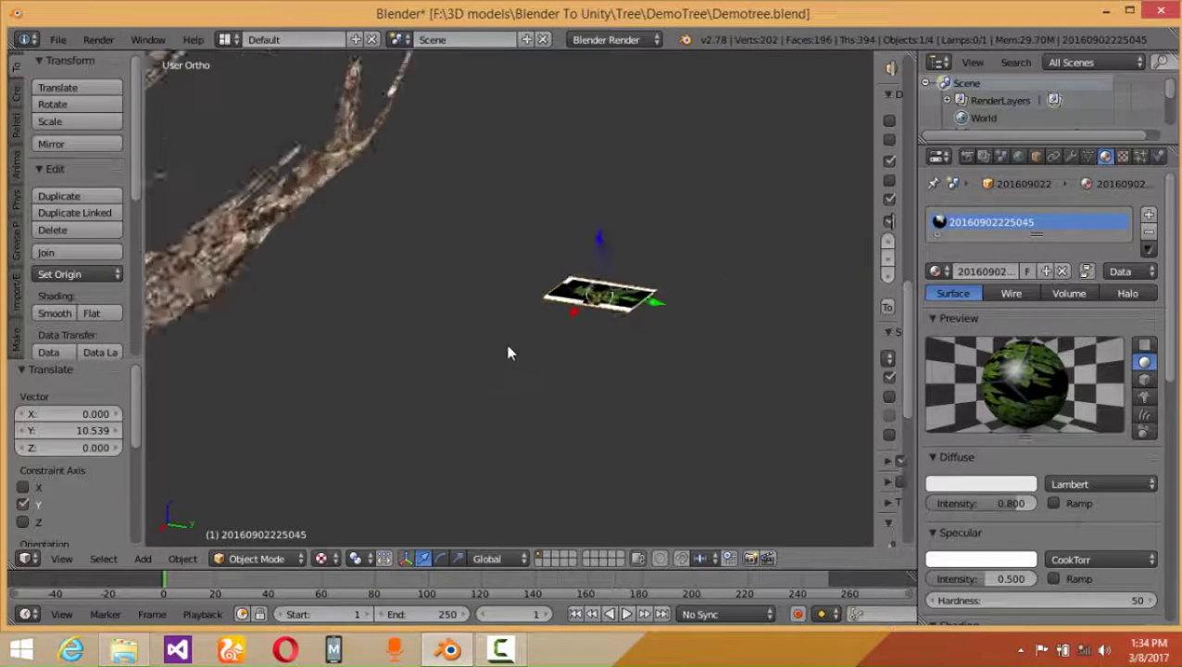
shift+middle_drag(593, 352, 685, 276)
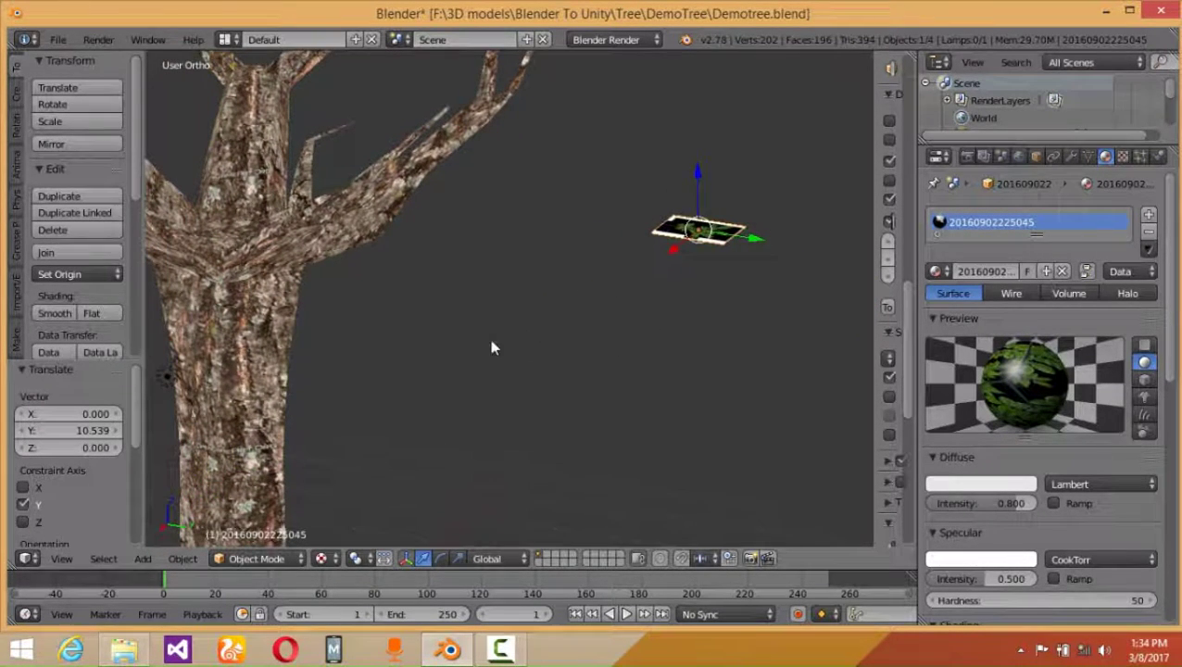
shift+middle_drag(491, 346, 493, 322)
middle_drag(389, 331, 448, 355)
right_click(449, 356)
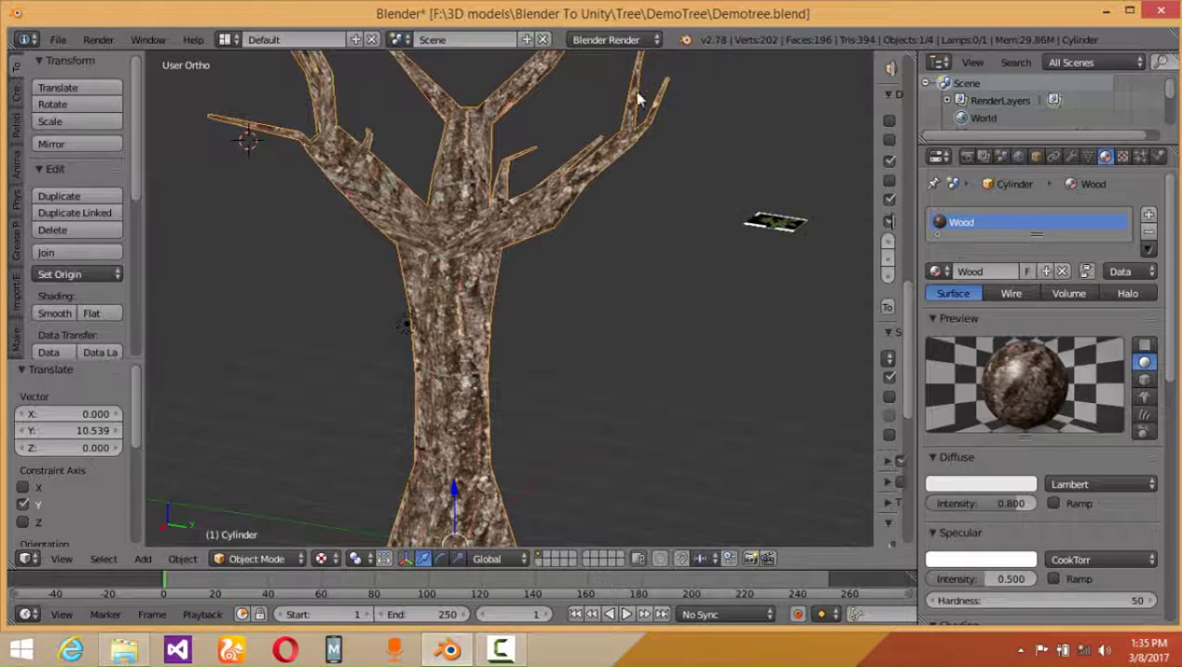
Put the tree in Edit Mode, deselect everything, and box-select only the upper branches
click(265, 556)
click(271, 518)
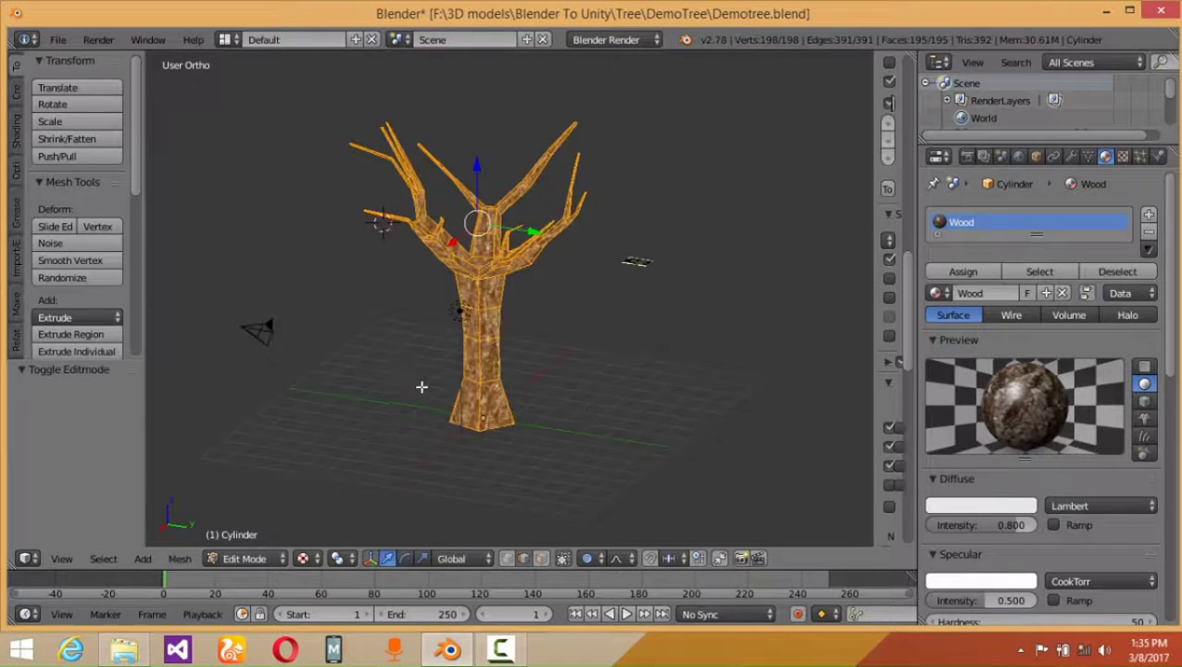
middle_drag(421, 386, 465, 361)
key(a)
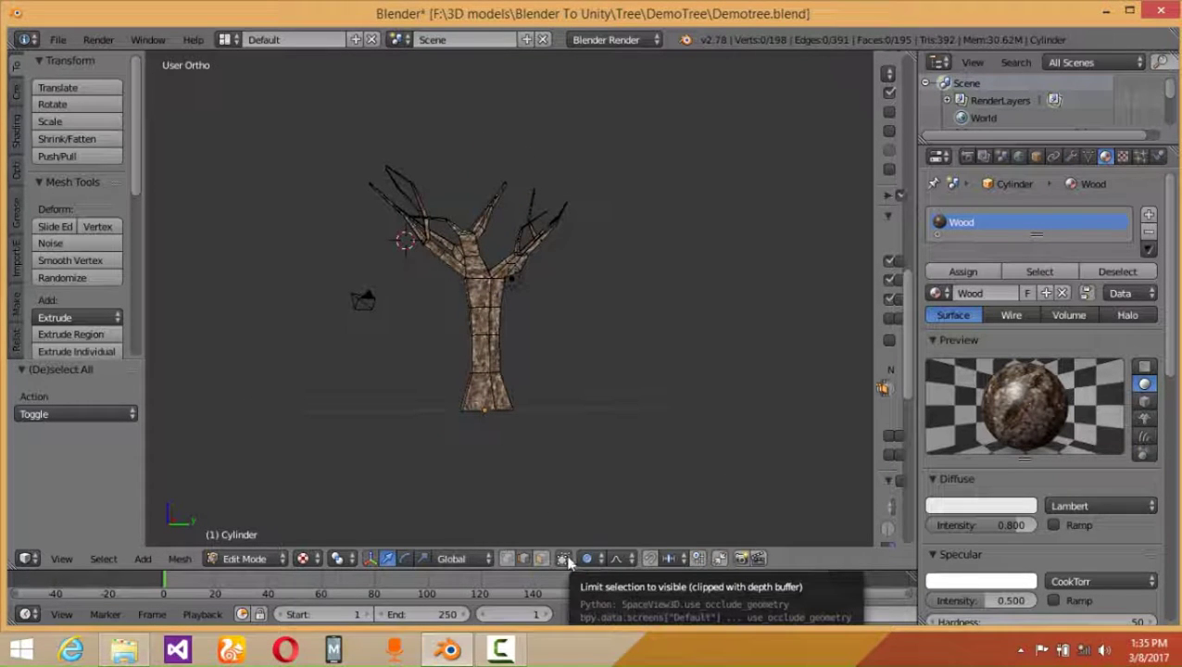
scroll(532, 324, up, 3)
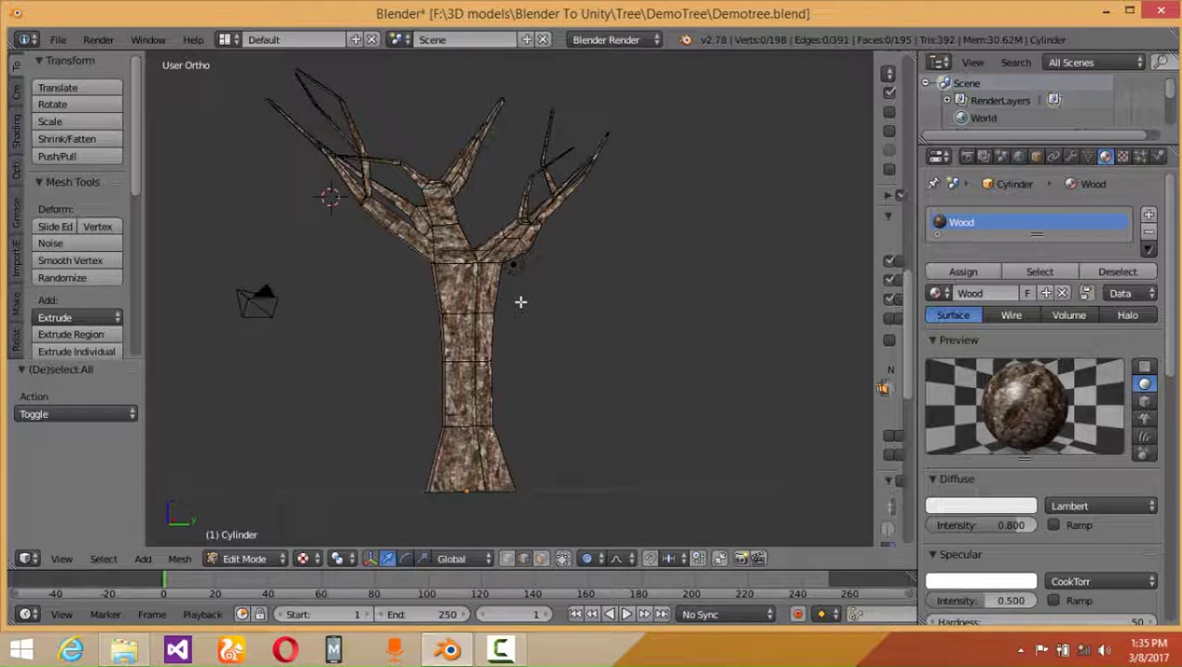
key(b)
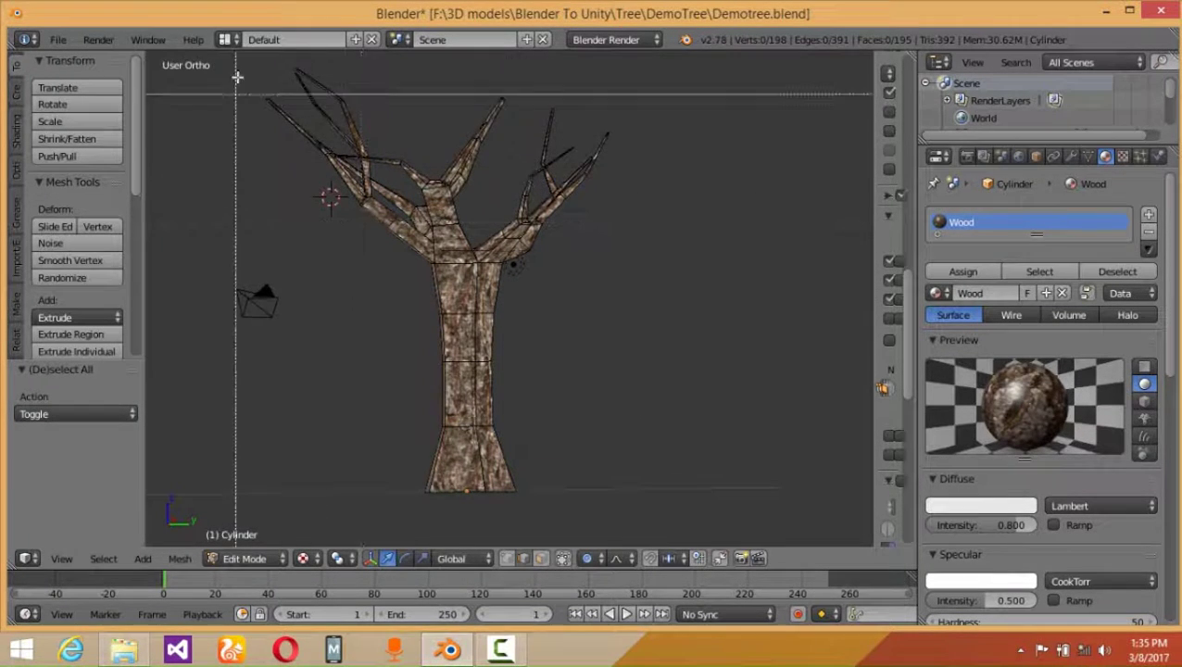
drag(244, 55, 701, 232)
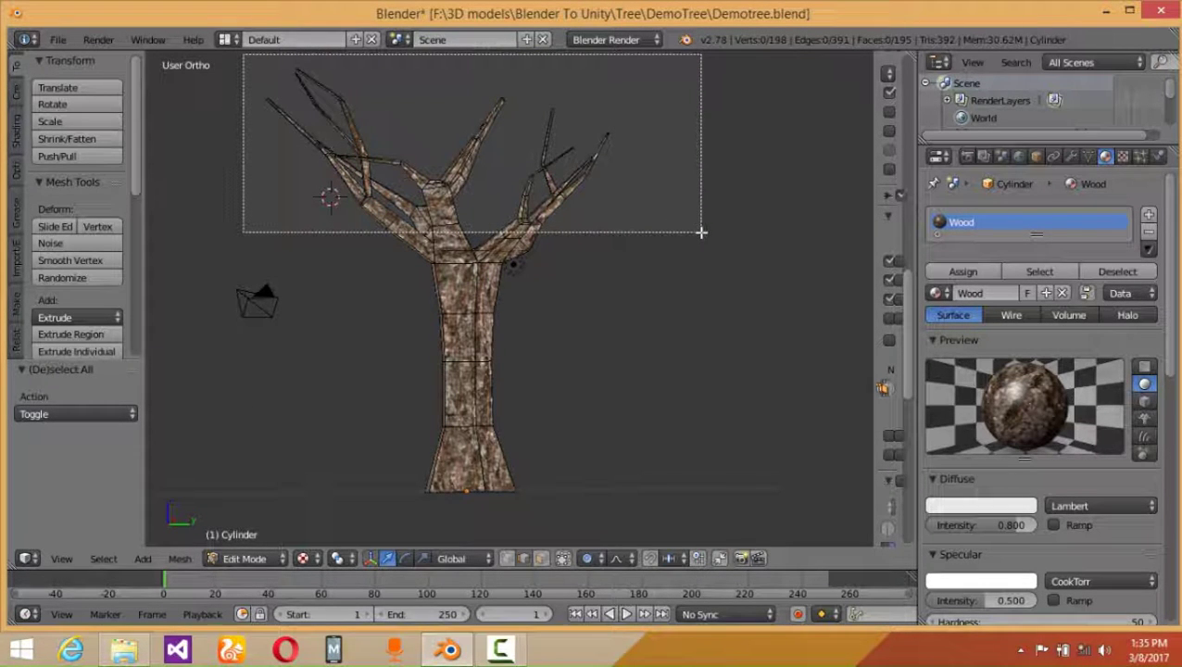
drag(701, 233, 701, 233)
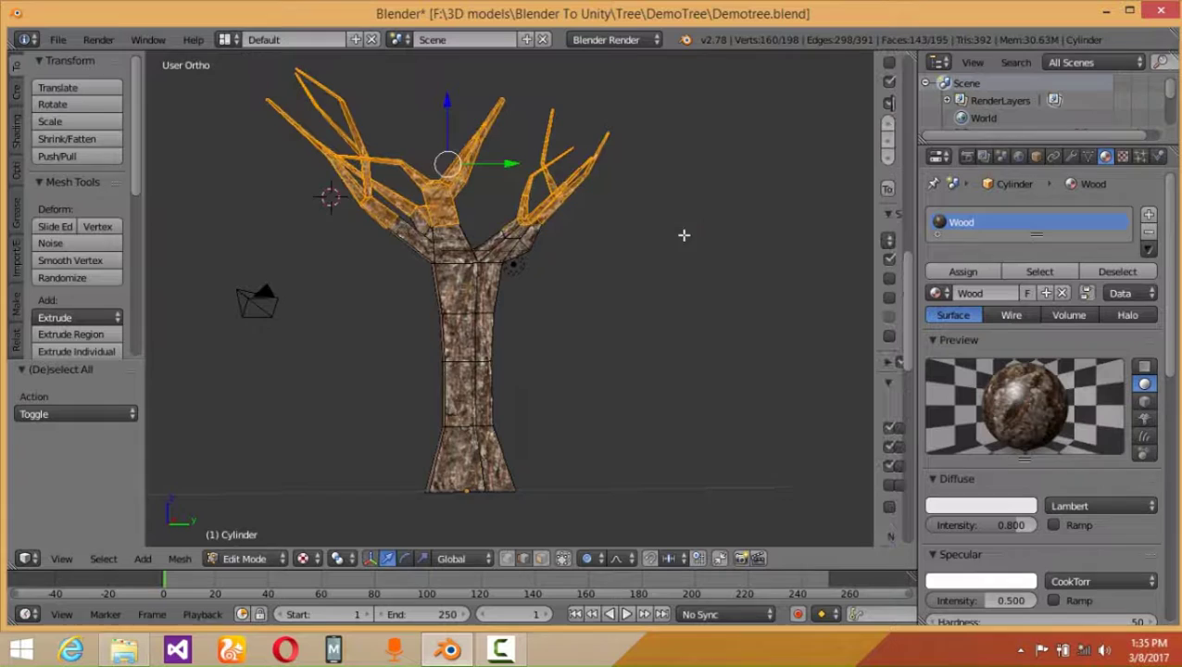
middle_drag(683, 234, 303, 242)
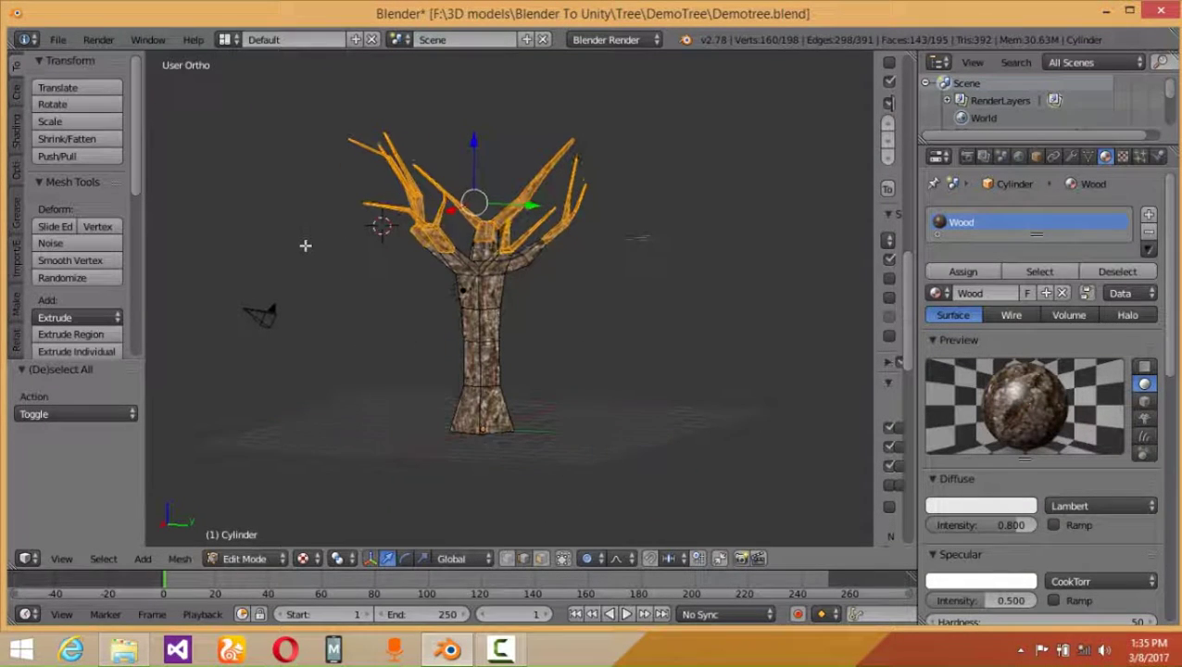
Add a new vertex group named Leaf for the selected upper branches
click(1084, 156)
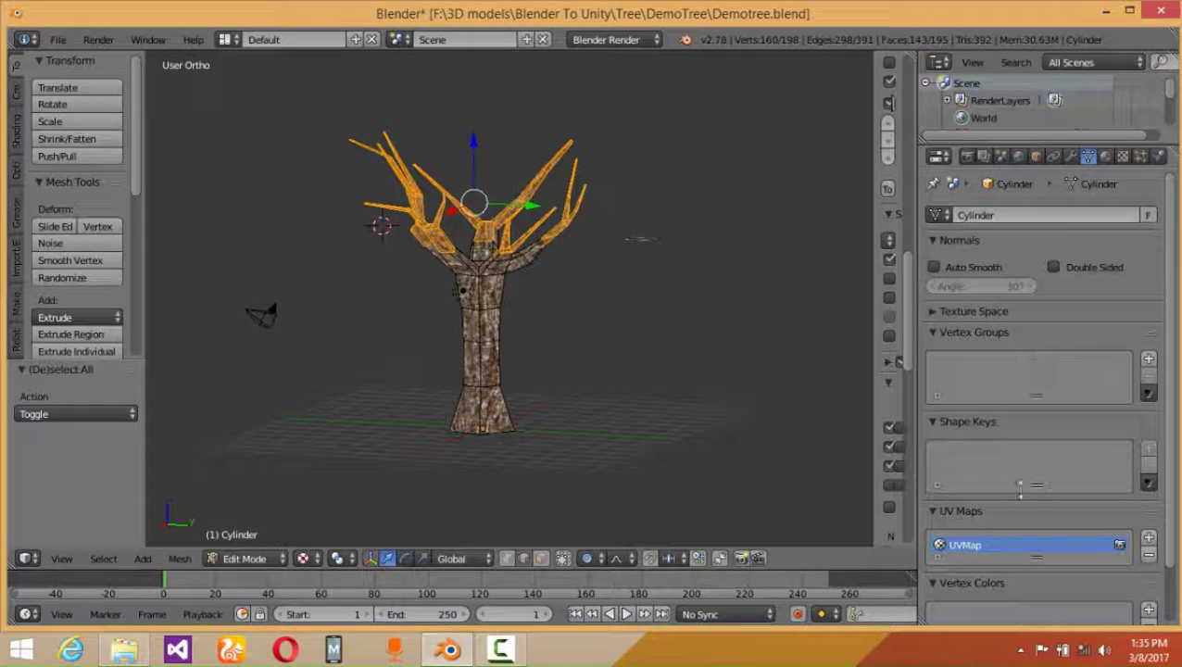
click(1149, 360)
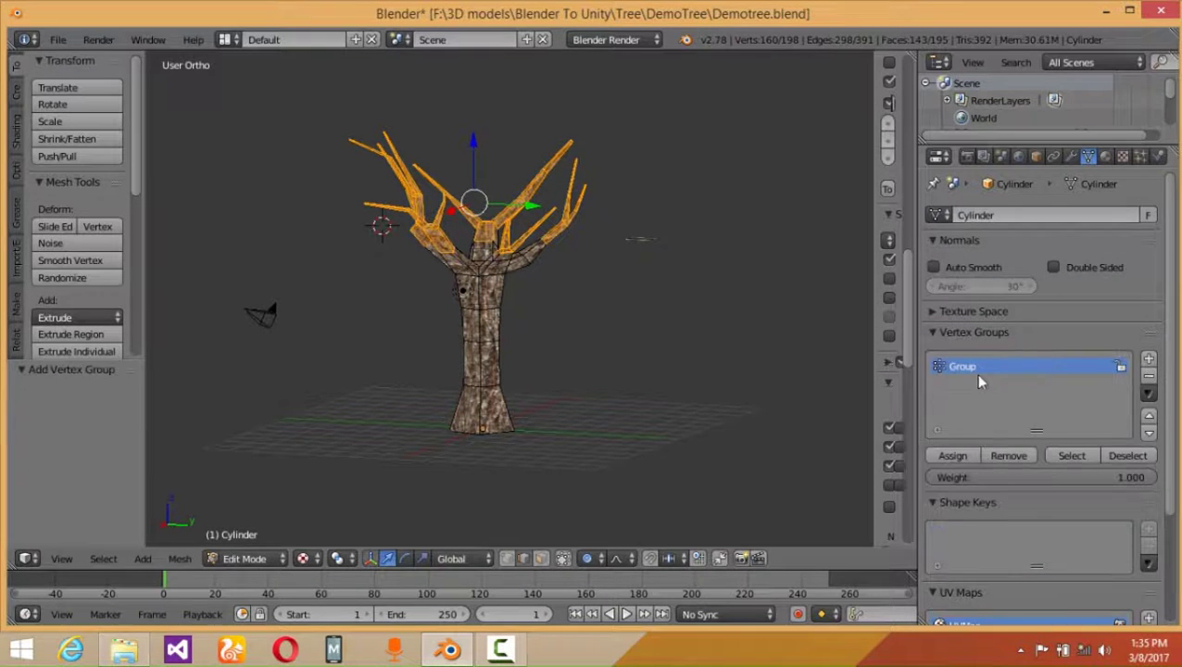
double_click(967, 367)
text(Leaf)
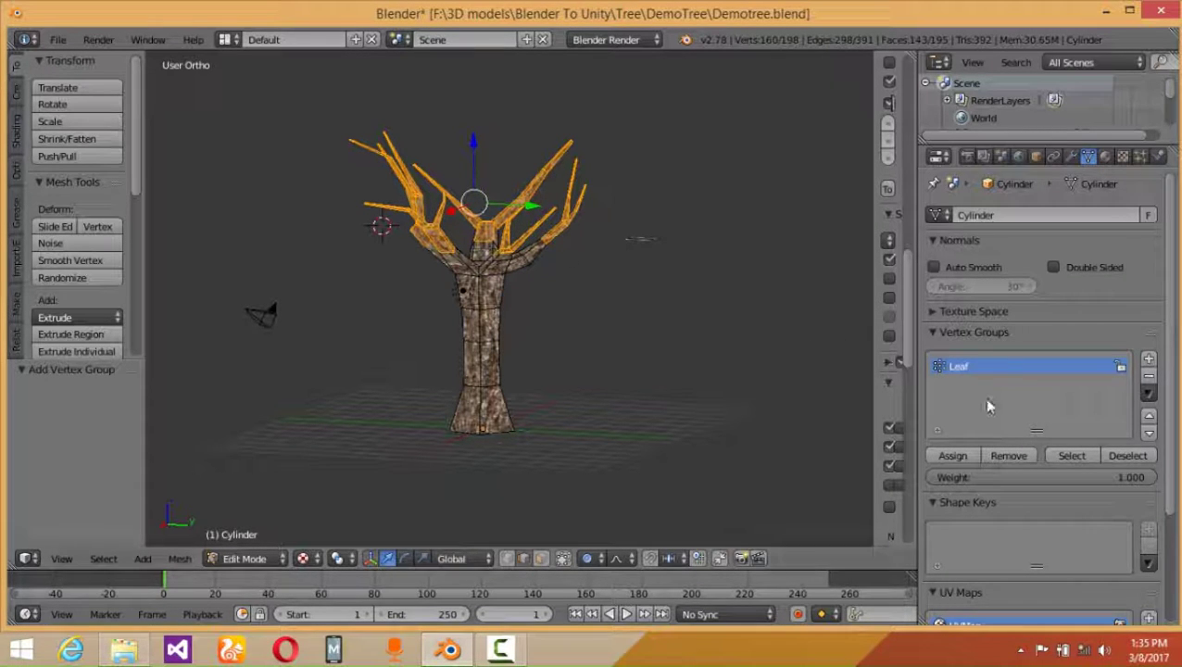
Check the Leaf group with Deselect and Select, then return to Object Mode
click(1127, 455)
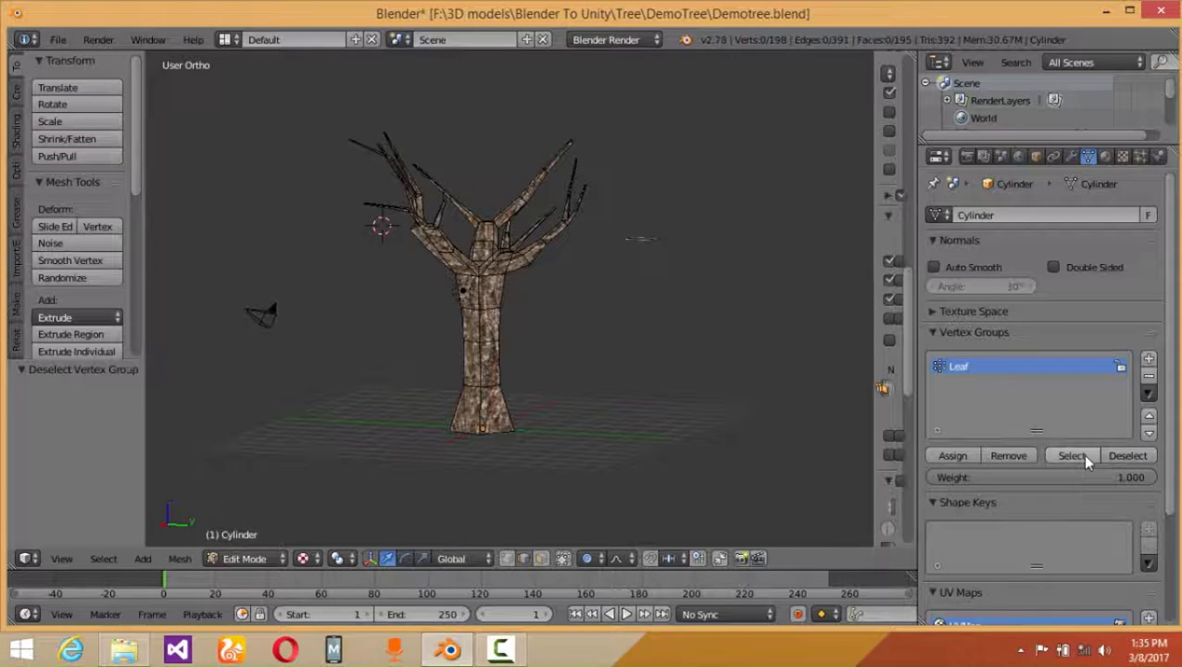
click(1081, 453)
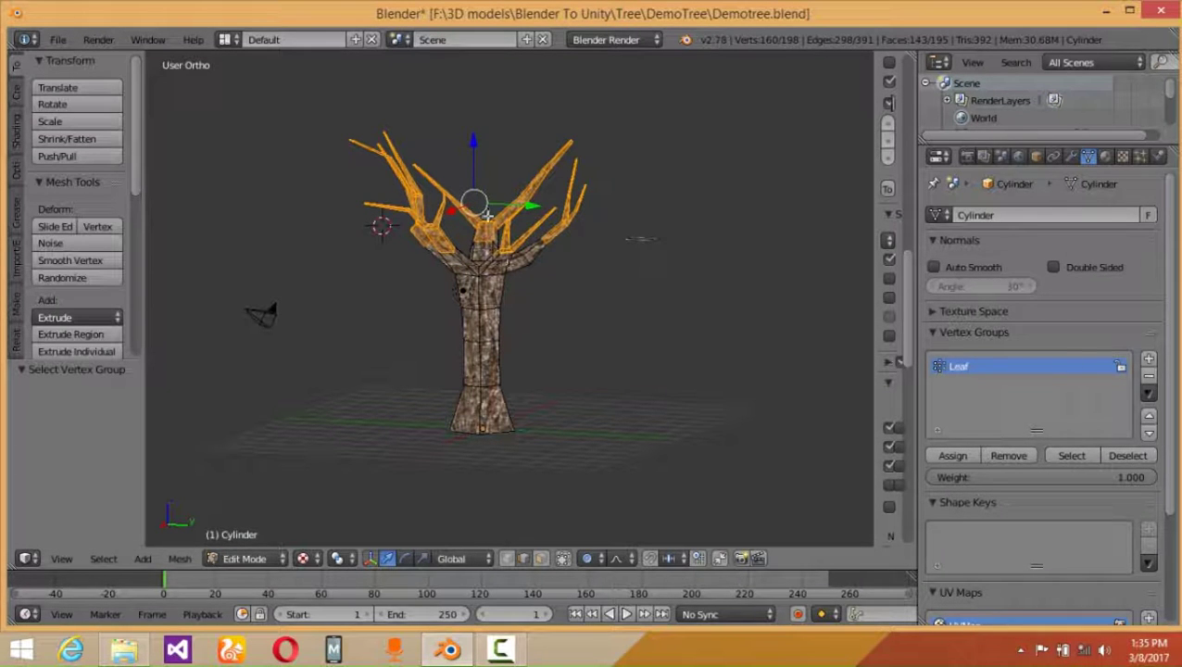
click(1125, 454)
click(1061, 454)
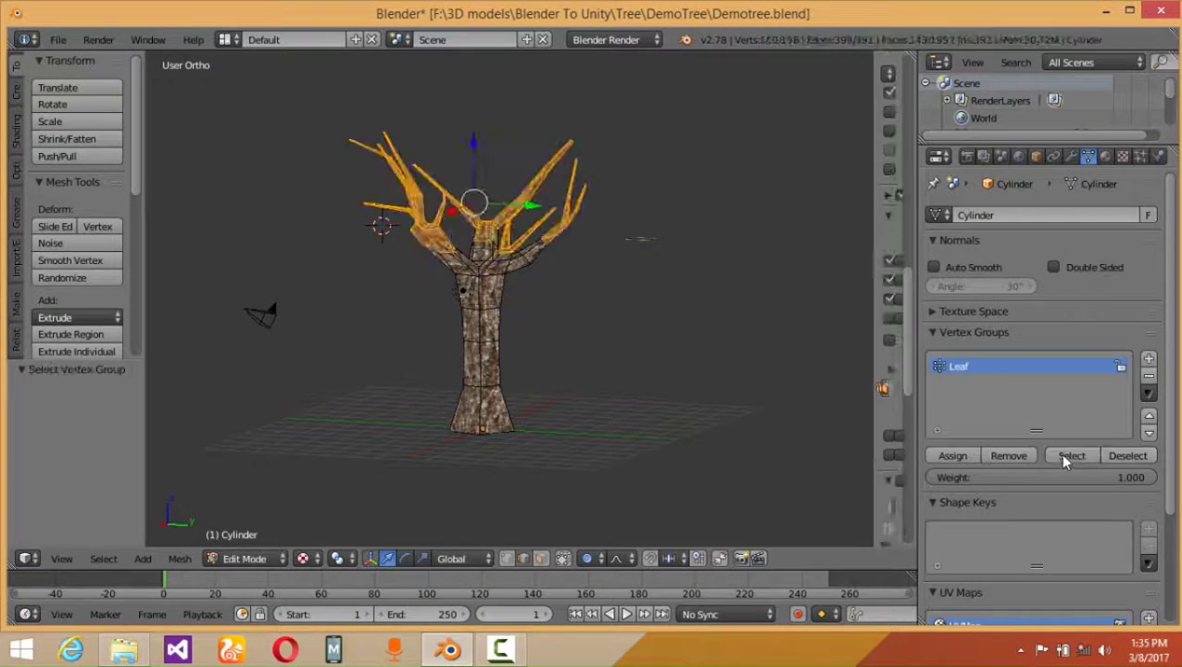
click(250, 559)
click(263, 537)
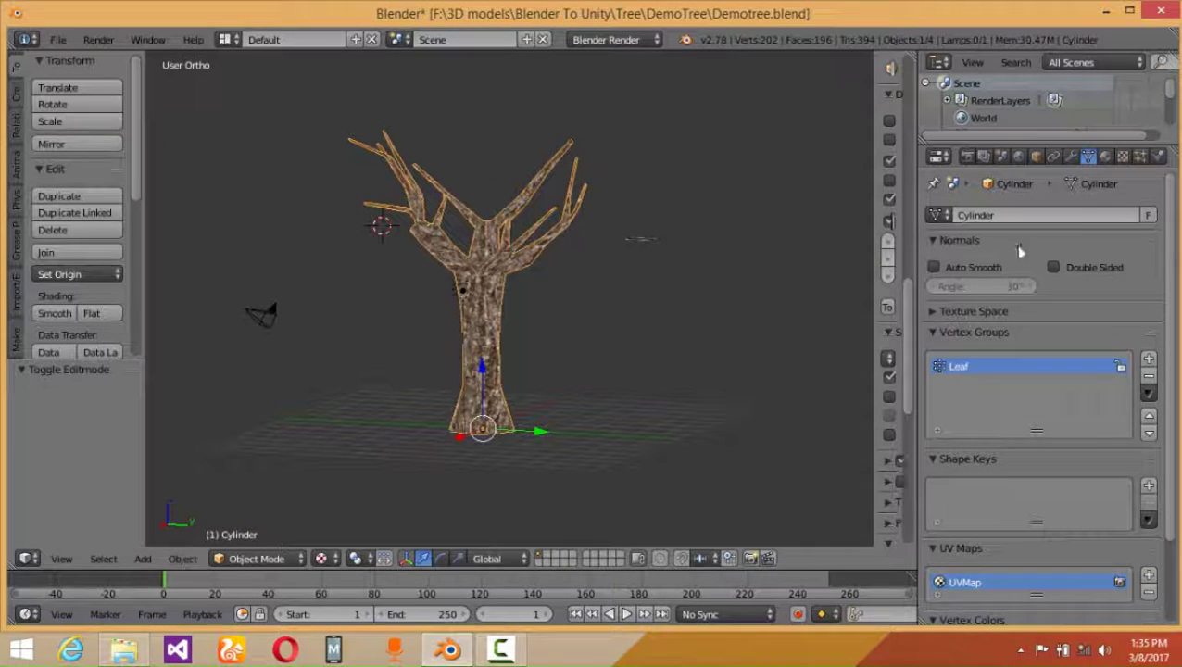
Add a new ParticleSystem to the tree and set its type to Hair
click(1140, 157)
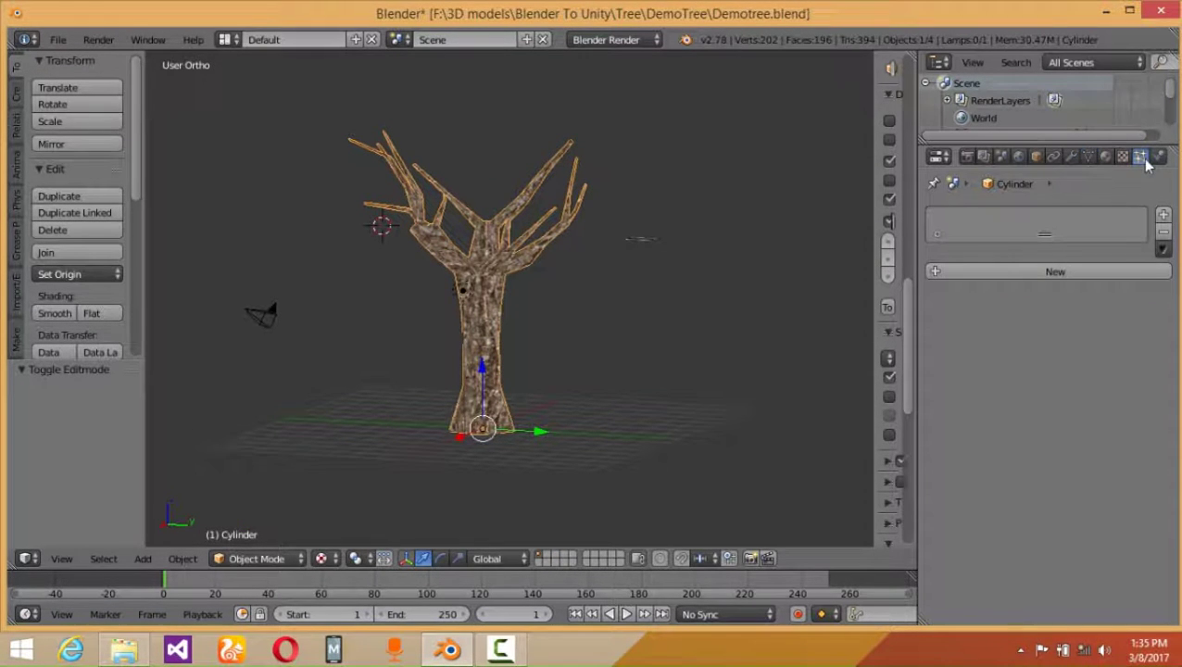
click(1011, 272)
click(1028, 291)
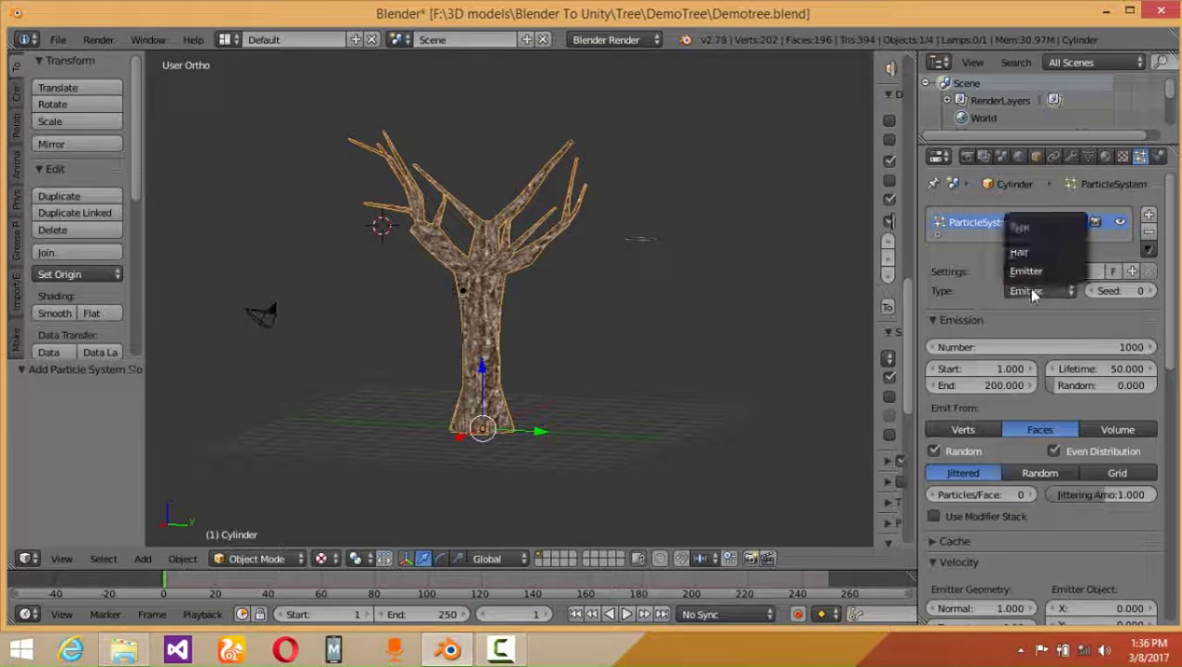
click(1029, 252)
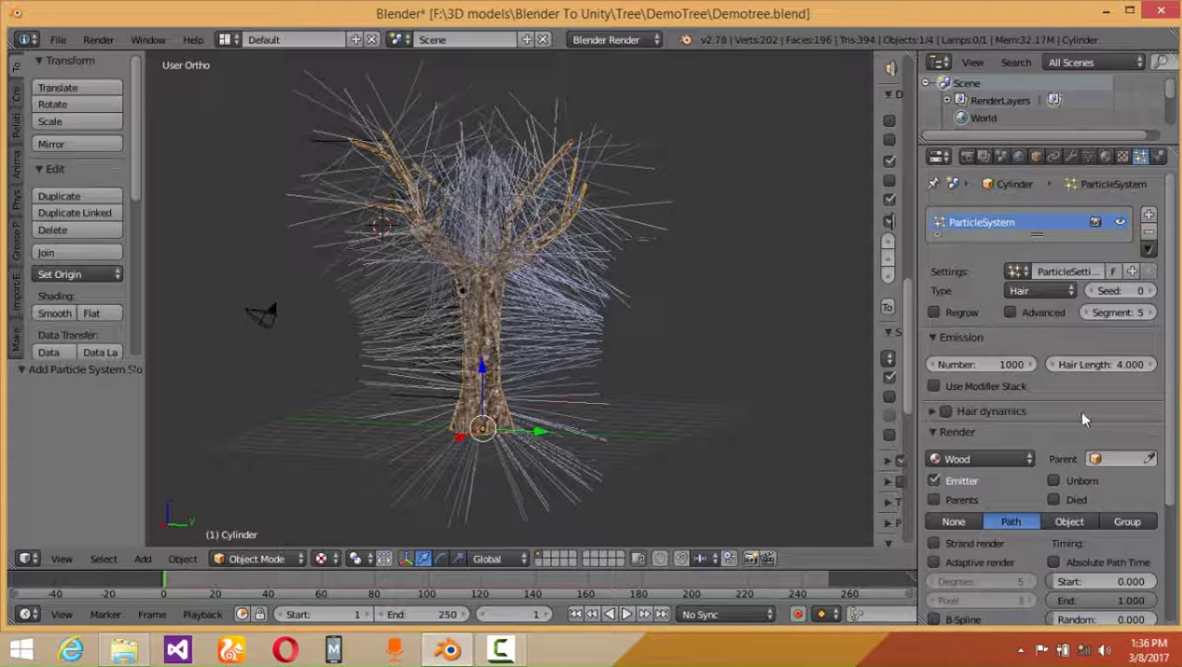
scroll(1082, 419, down, 5)
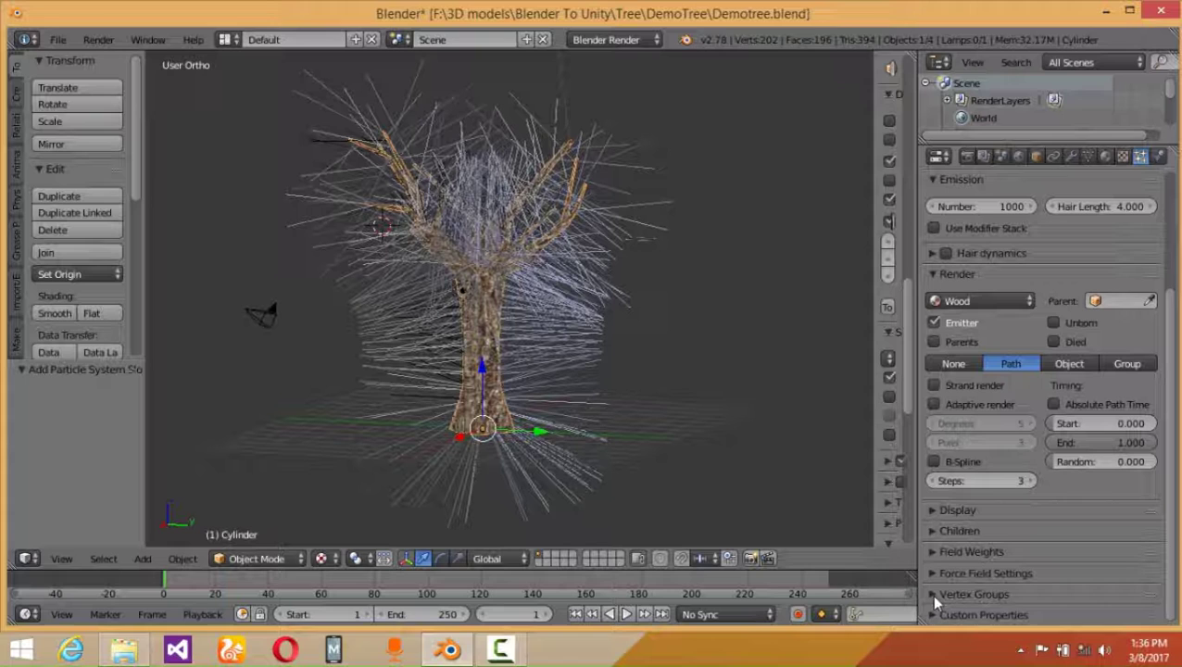
Set the hair's Density vertex group to Leaf and orbit to inspect the branches
click(934, 597)
scroll(1040, 506, down, 4)
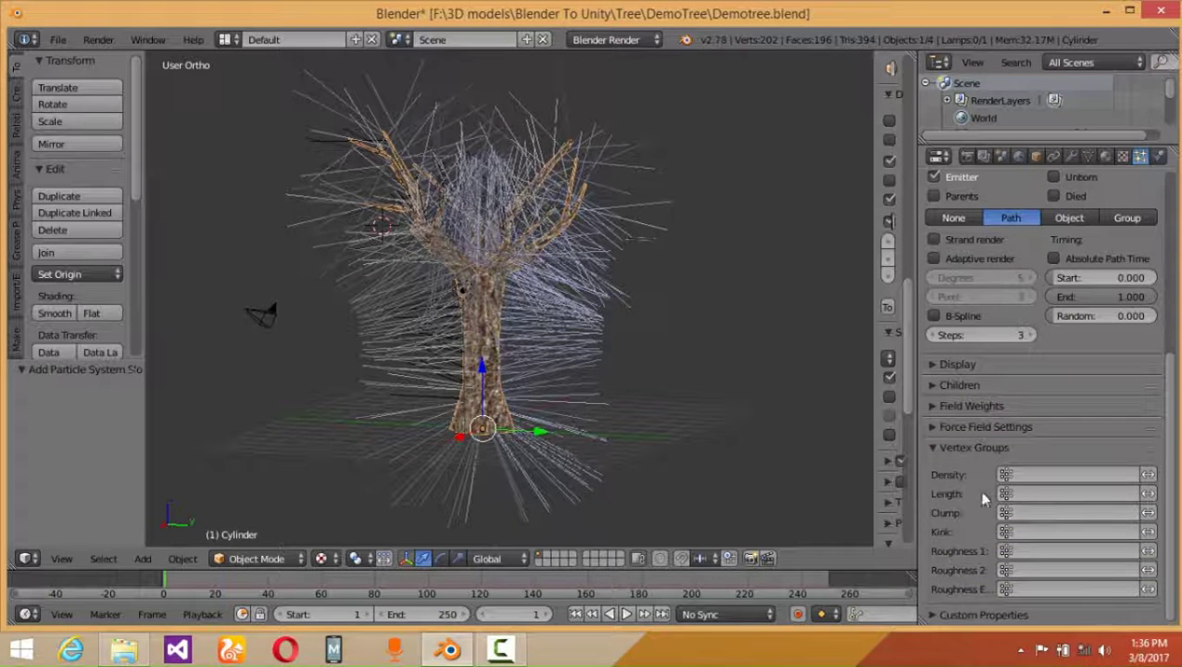
click(1047, 476)
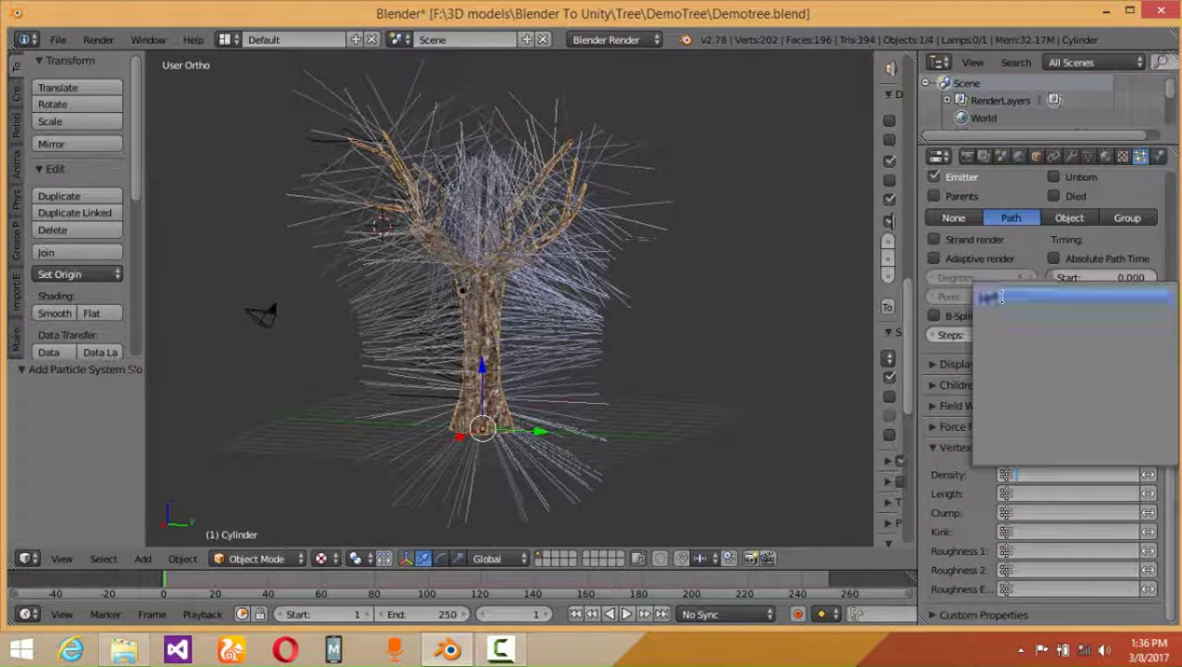
click(1001, 296)
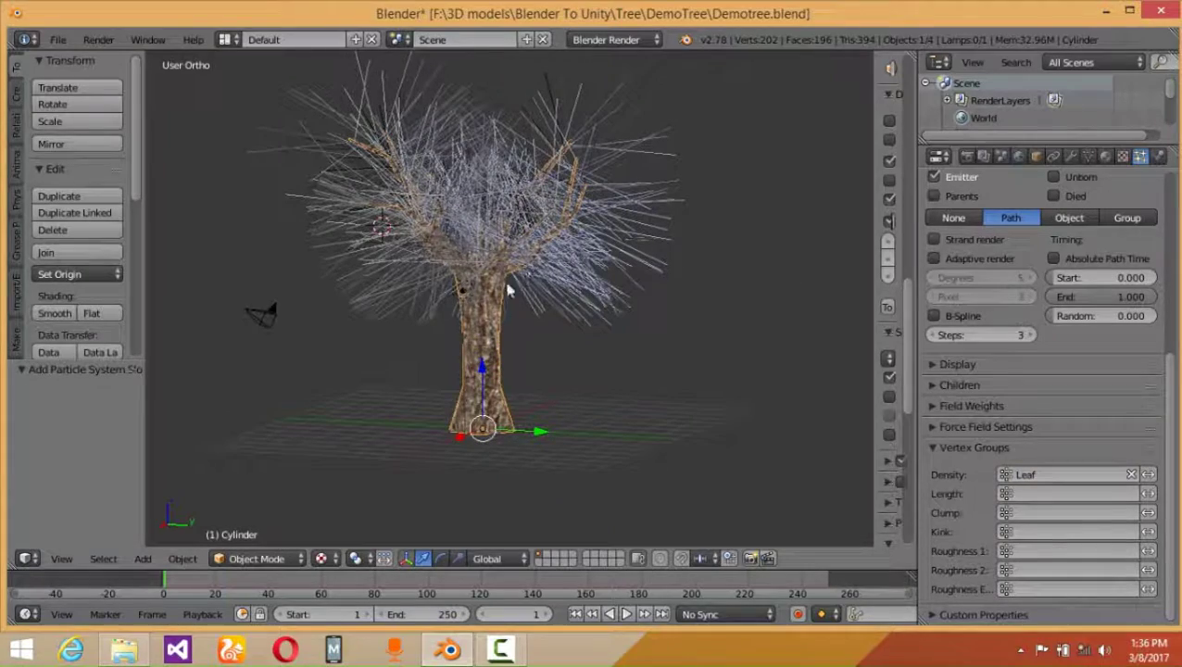
middle_drag(470, 301, 491, 252)
scroll(491, 252, up, 3)
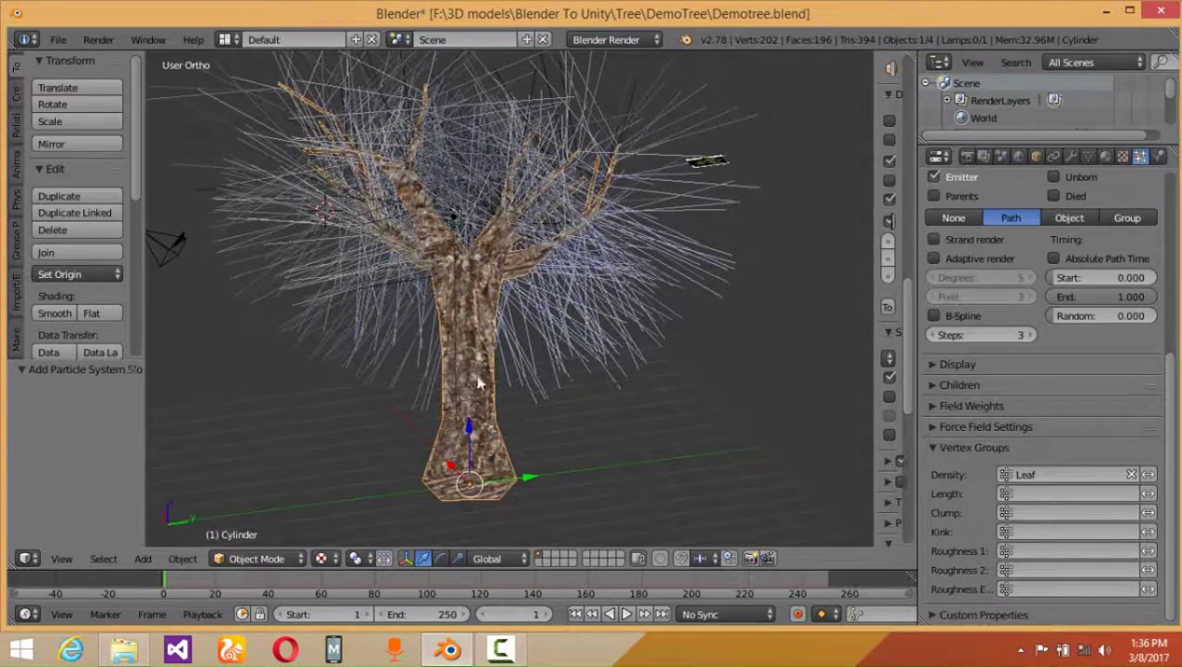
scroll(479, 383, down, 1)
middle_drag(539, 332, 573, 403)
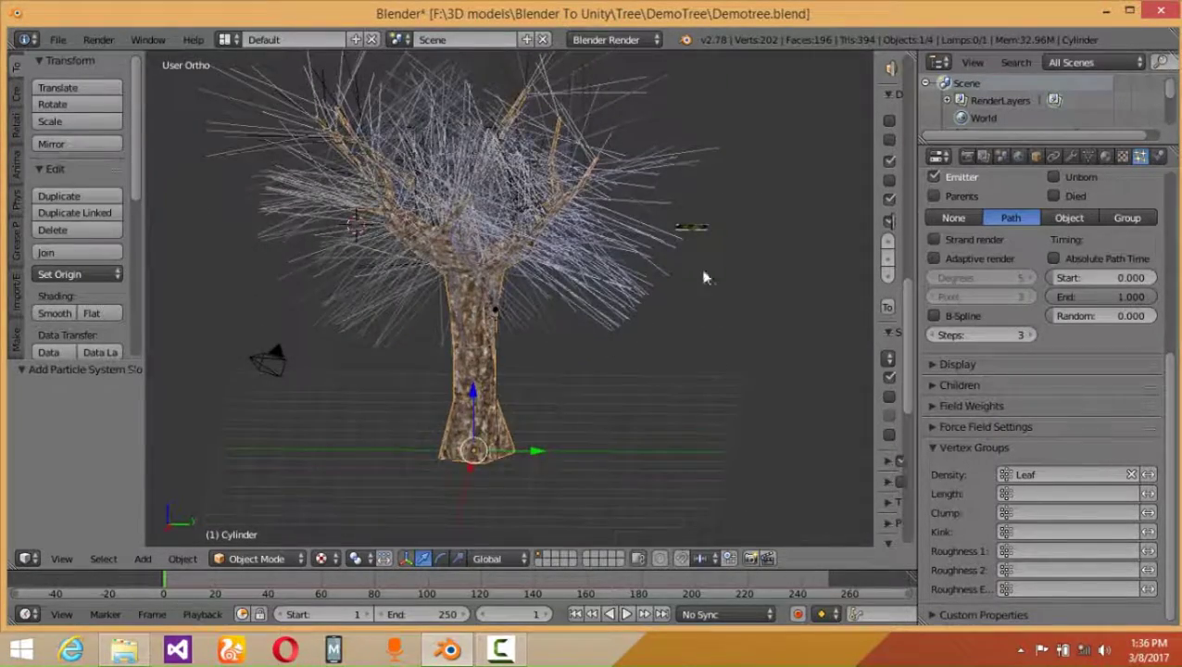
scroll(704, 277, up, 2)
middle_drag(675, 280, 484, 426)
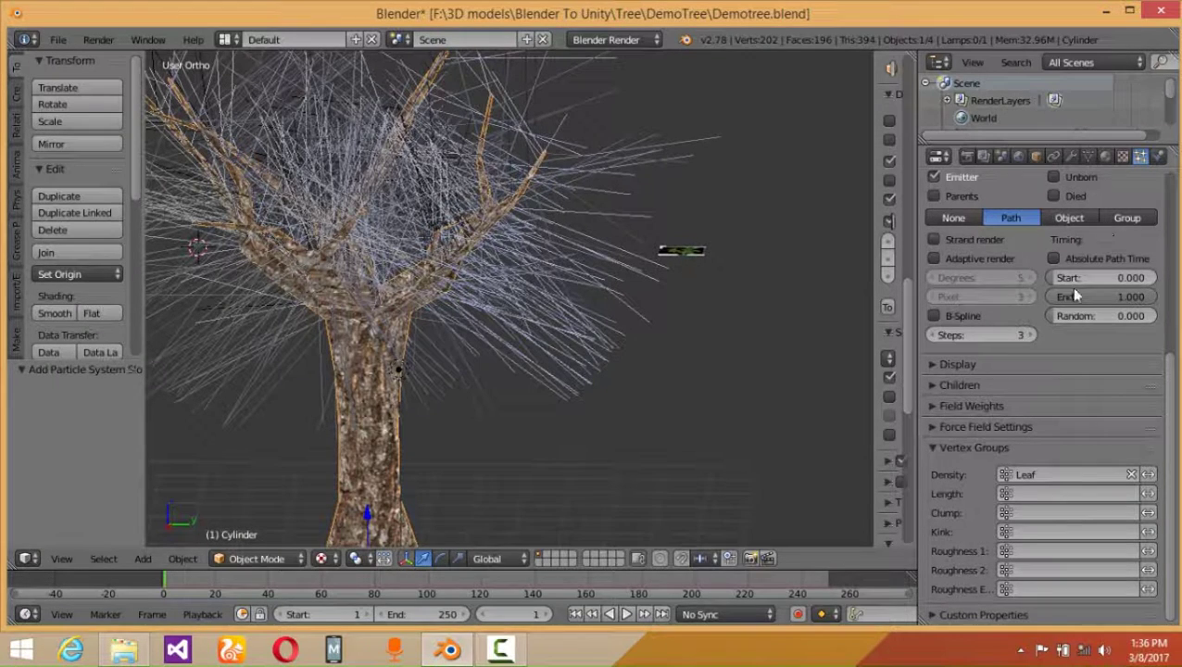
scroll(1070, 286, up, 5)
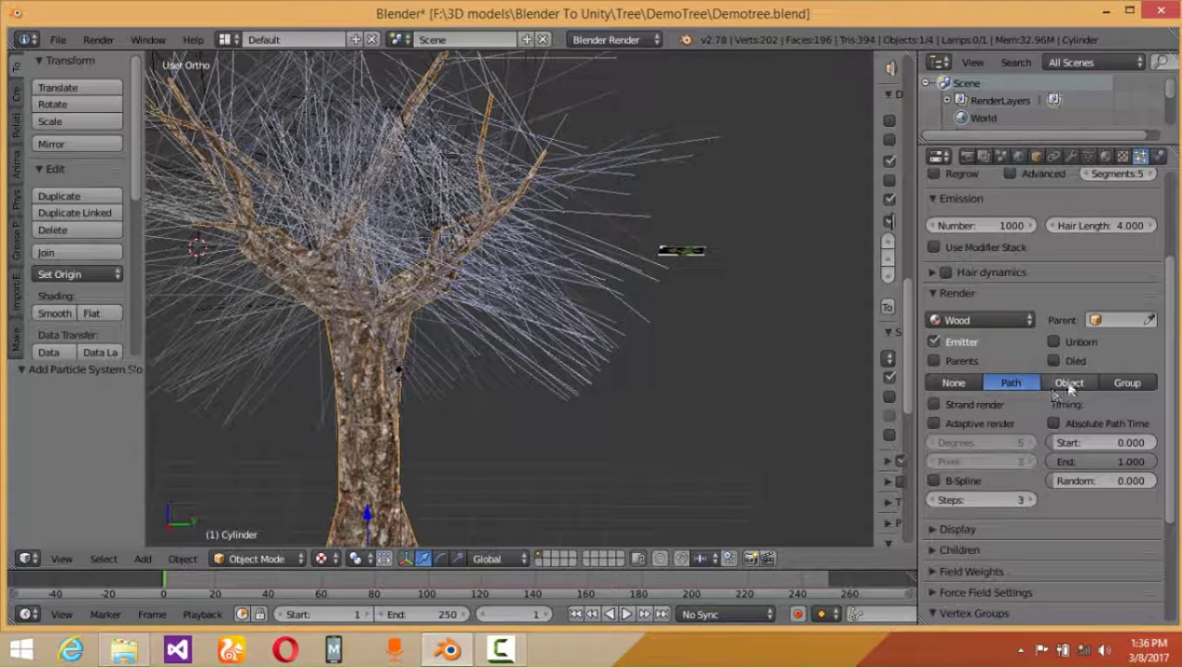
click(1084, 385)
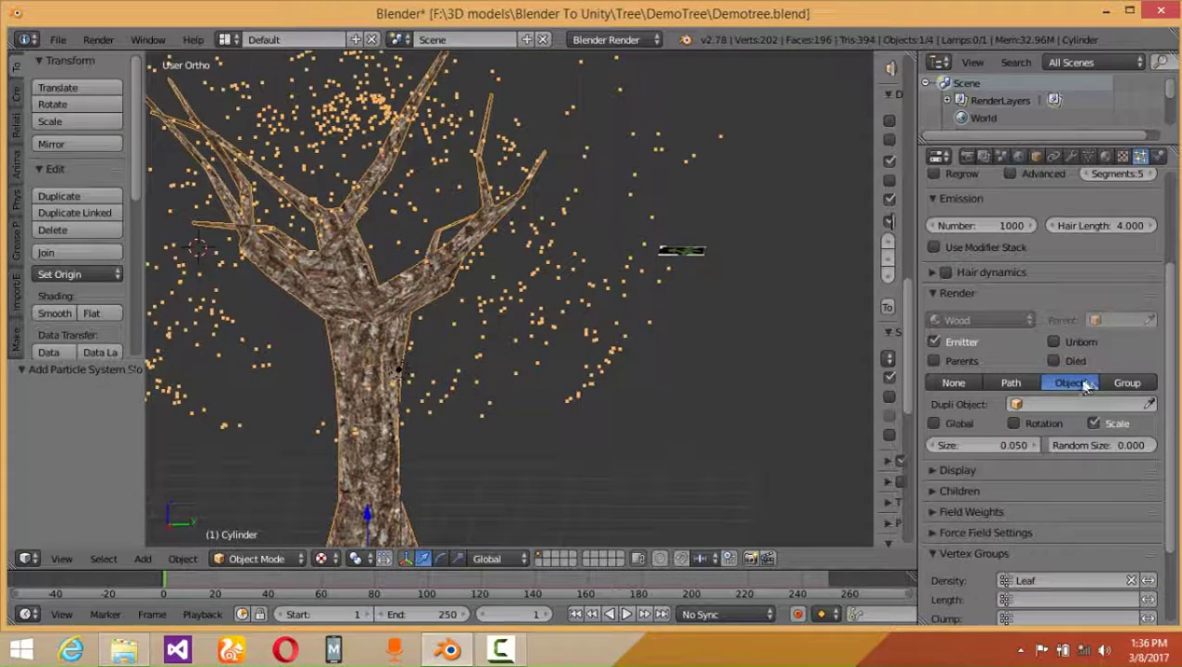
click(1016, 408)
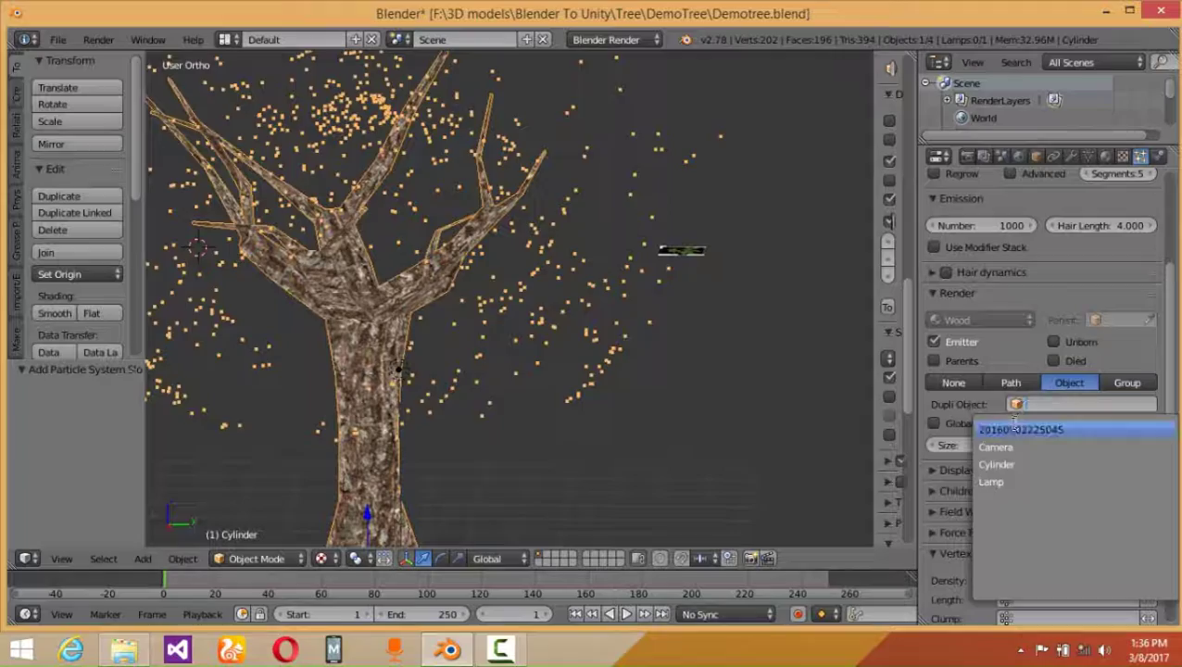
click(1017, 424)
scroll(411, 277, up, 2)
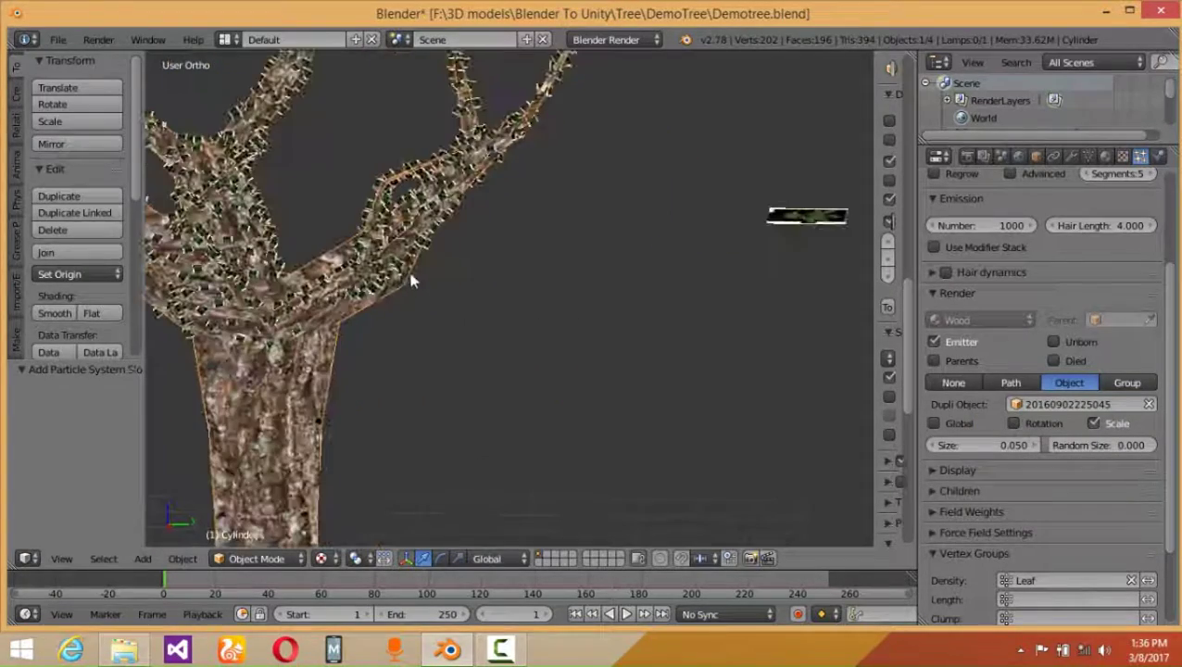
scroll(615, 290, up, 2)
scroll(427, 321, up, 3)
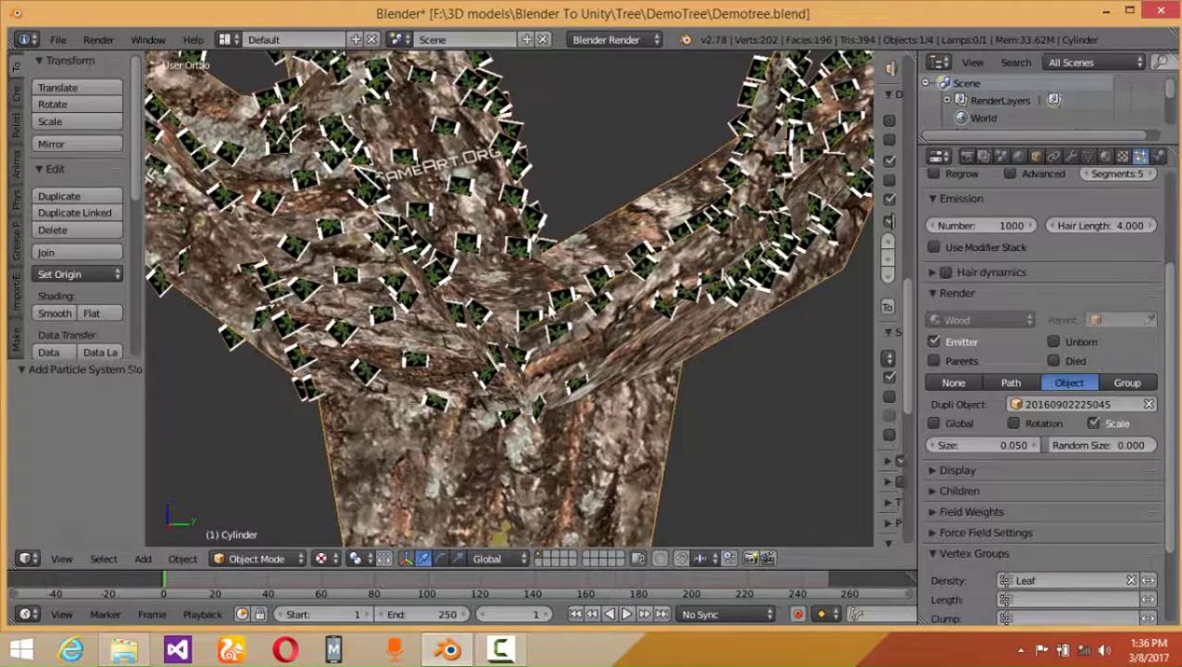
scroll(580, 303, down, 5)
scroll(443, 296, up, 4)
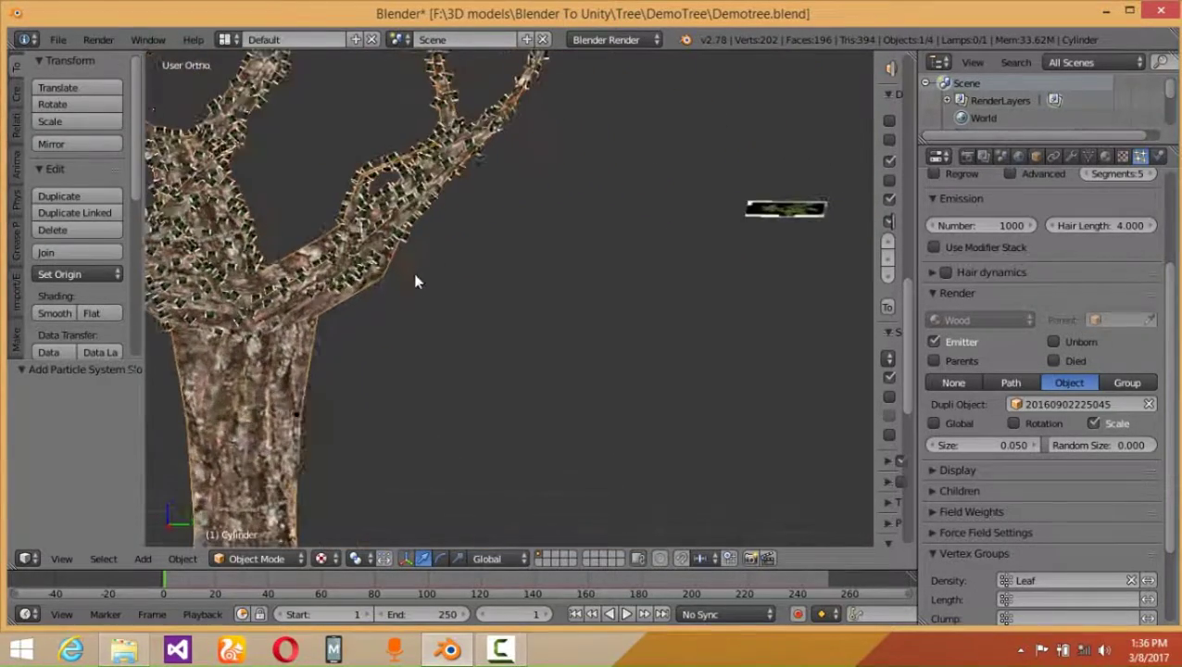
scroll(704, 278, down, 4)
middle_drag(689, 288, 678, 305)
right_click(665, 301)
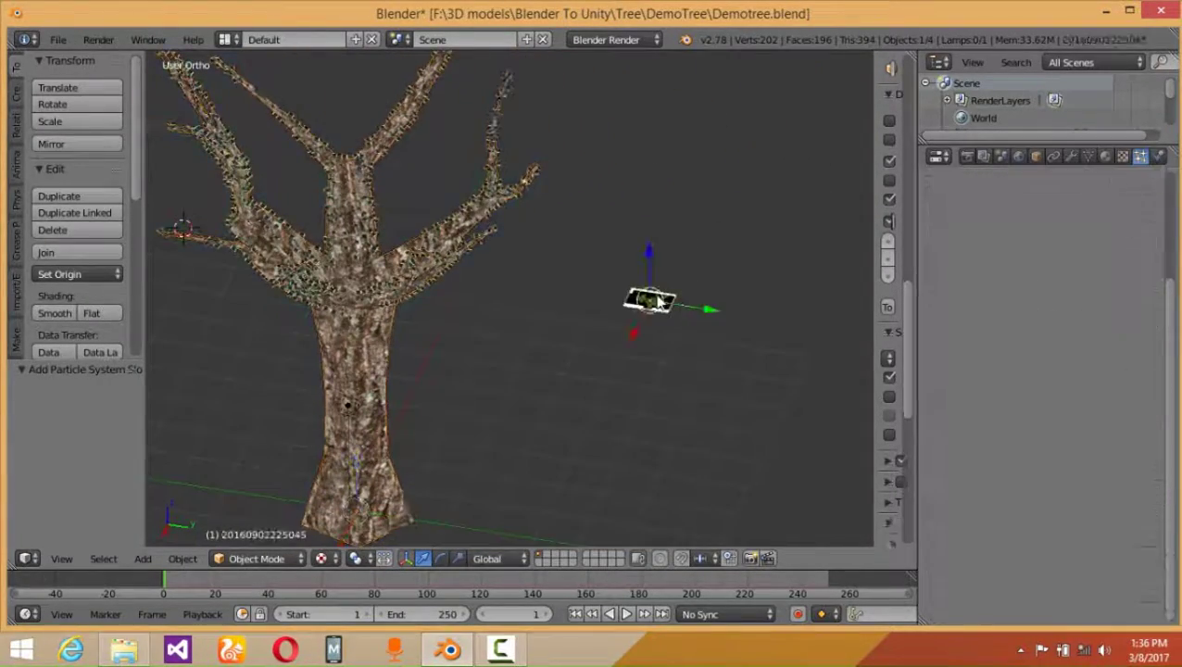
key(s)
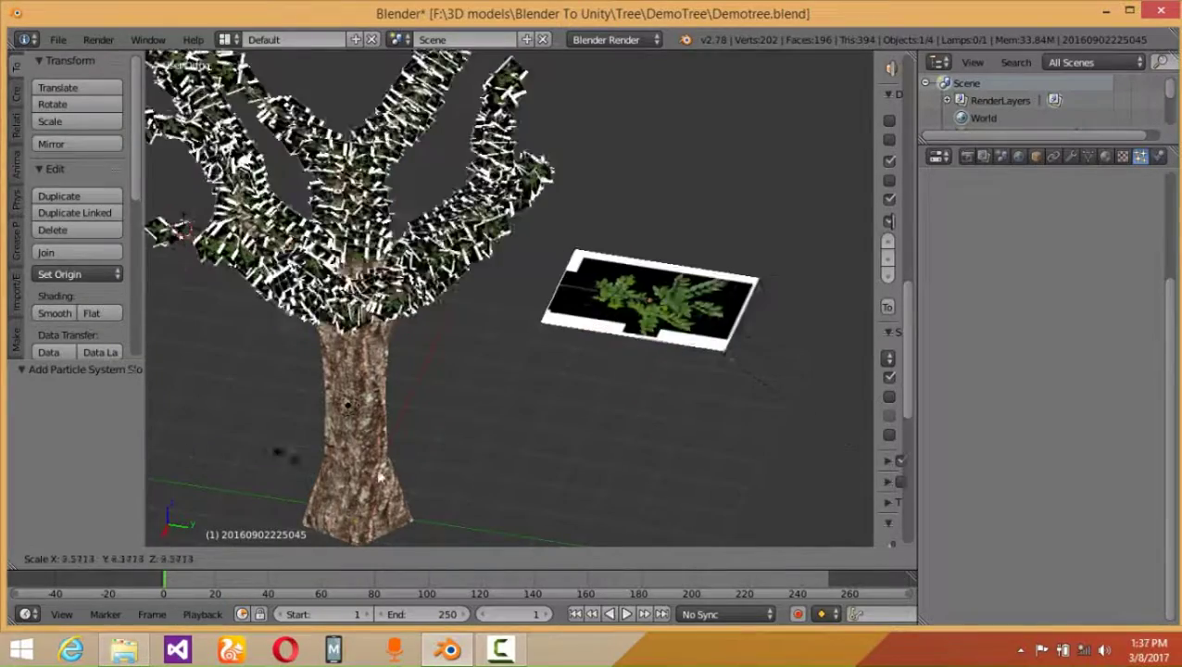
click(609, 475)
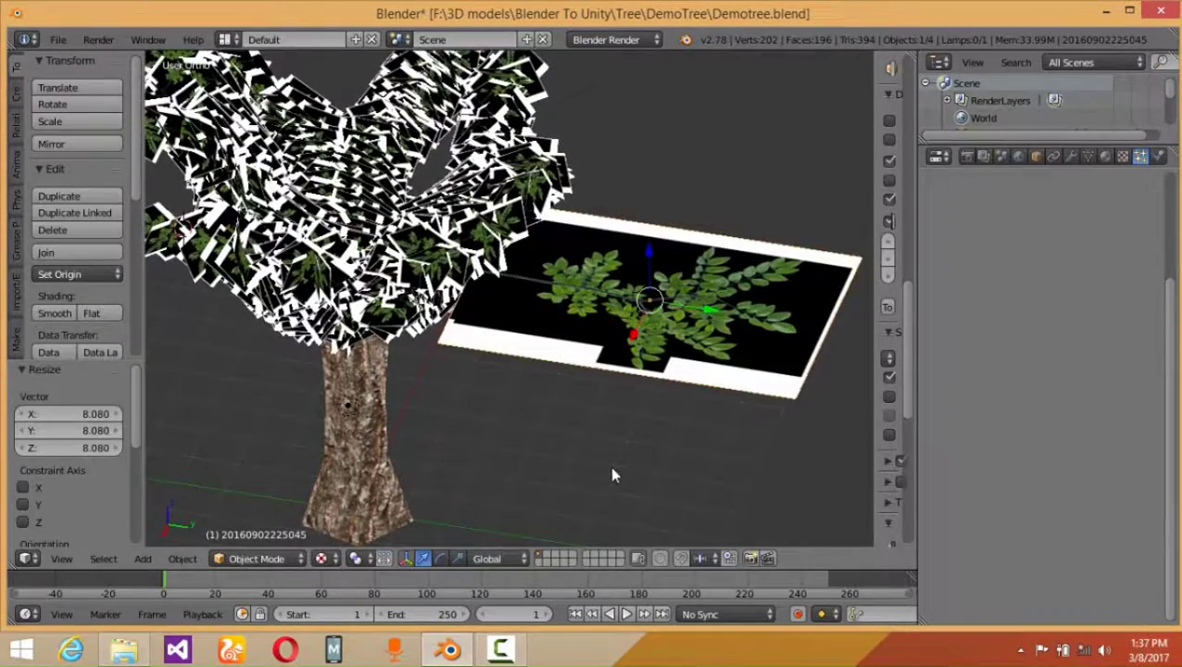
middle_drag(612, 475, 567, 425)
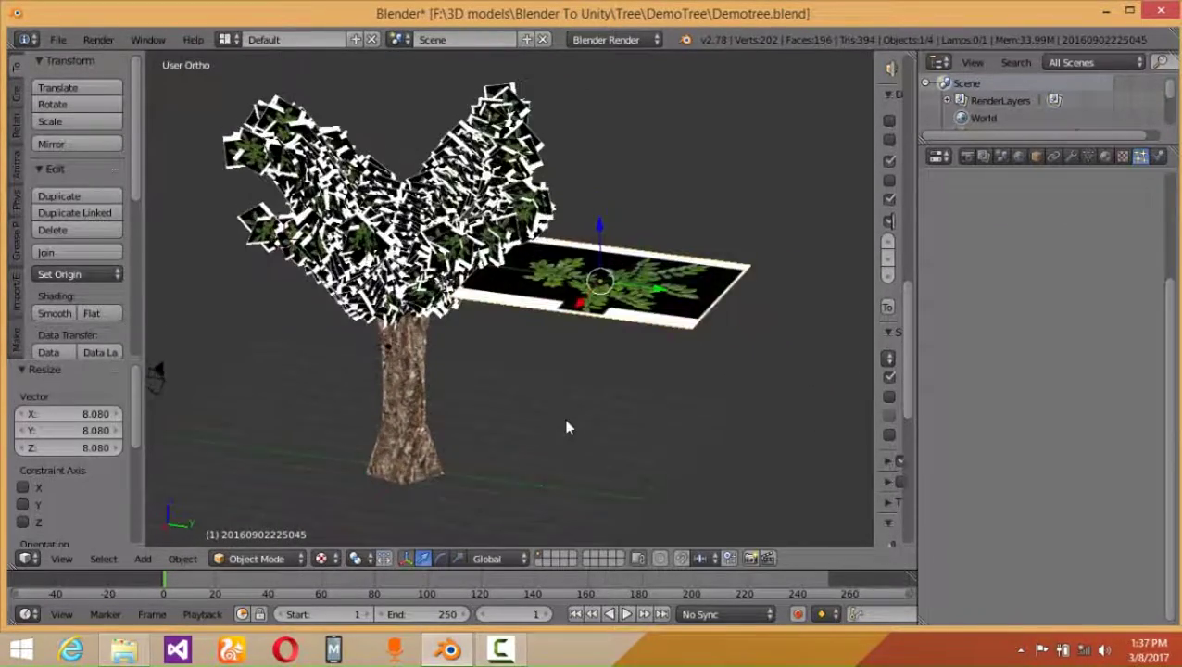
In Edit Mode, proportionally move the leaf plane's vertices along Y away from its origin
click(264, 559)
click(256, 519)
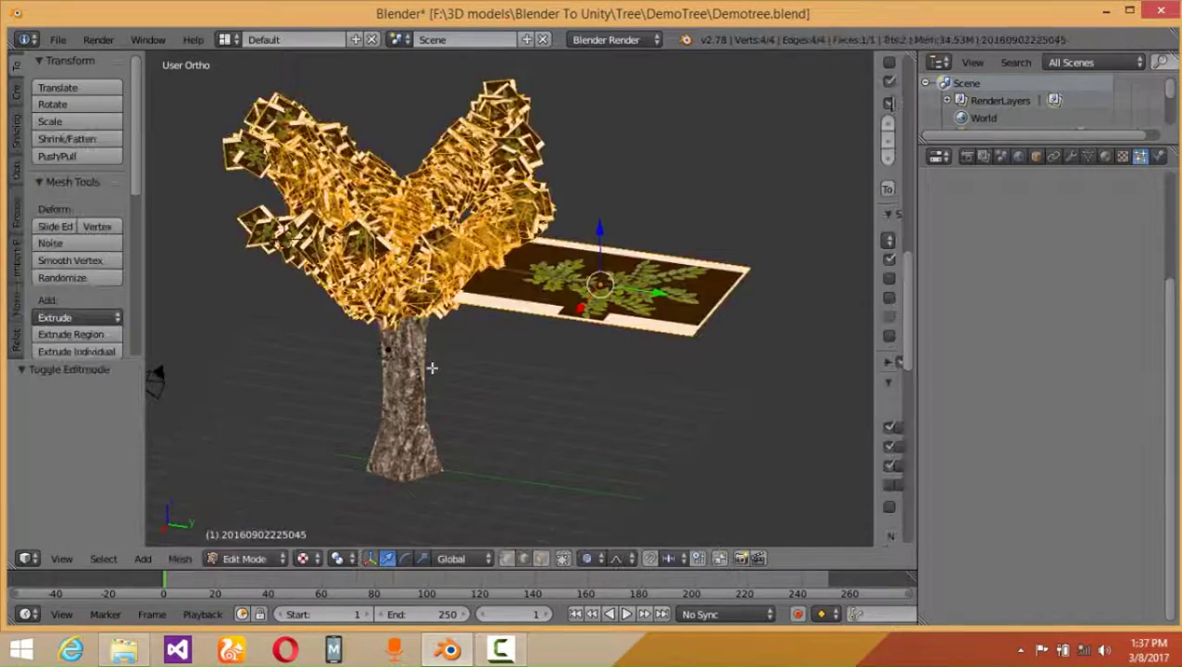
scroll(578, 338, up, 2)
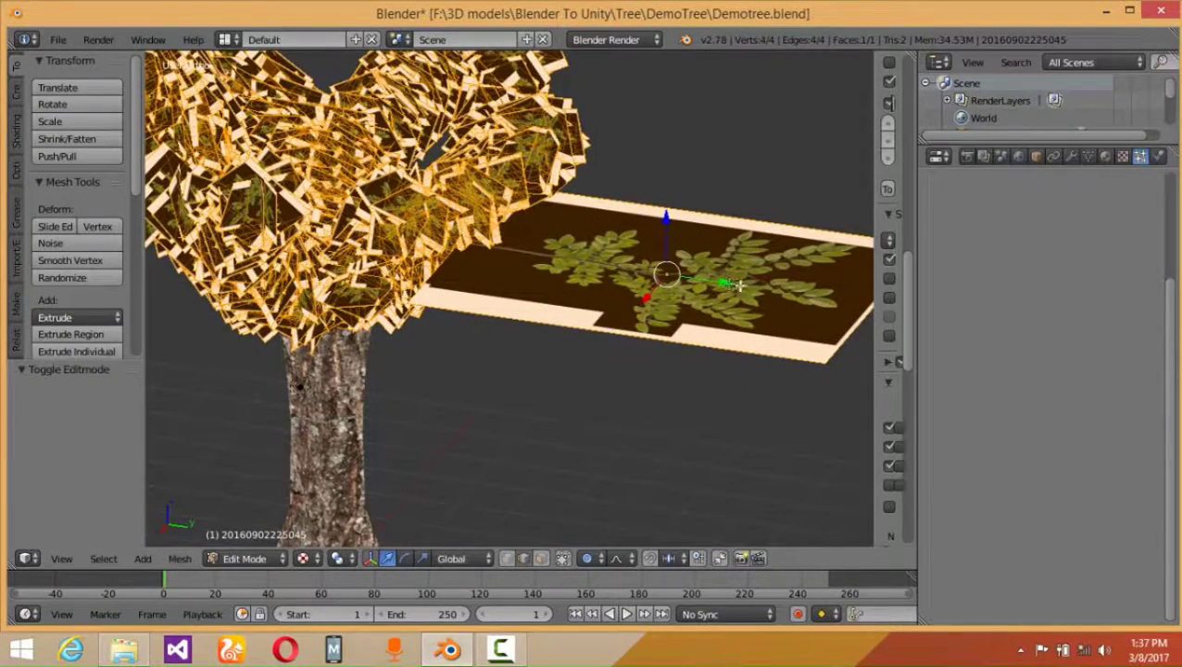
drag(726, 282, 178, 322)
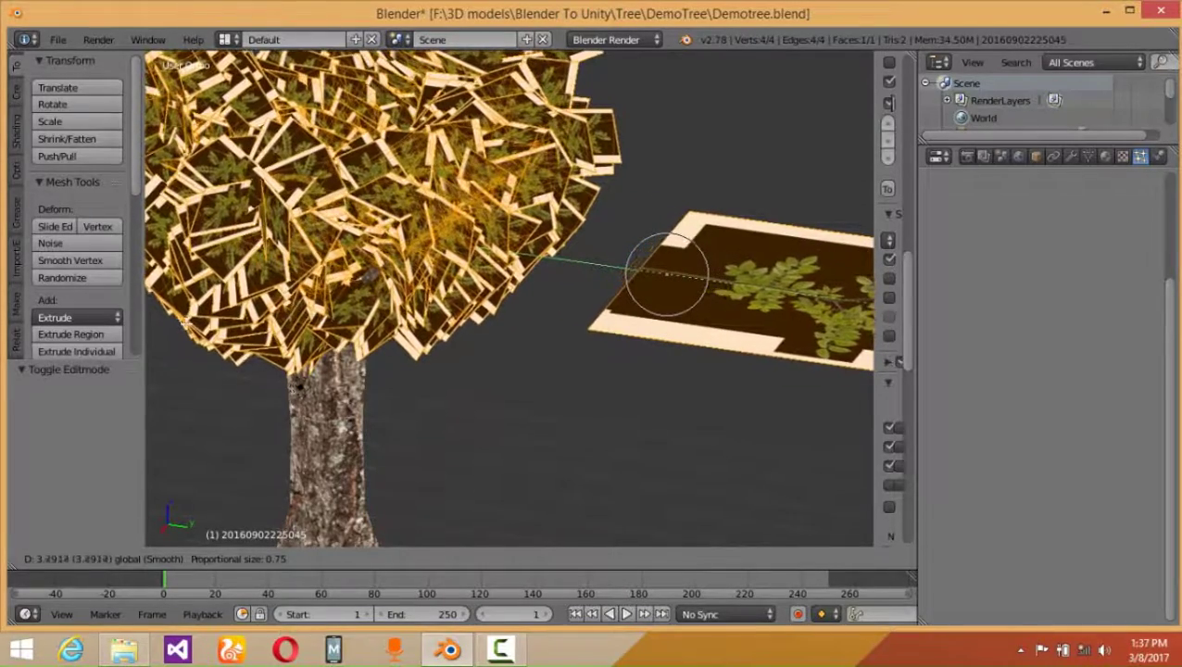
drag(182, 324, 190, 322)
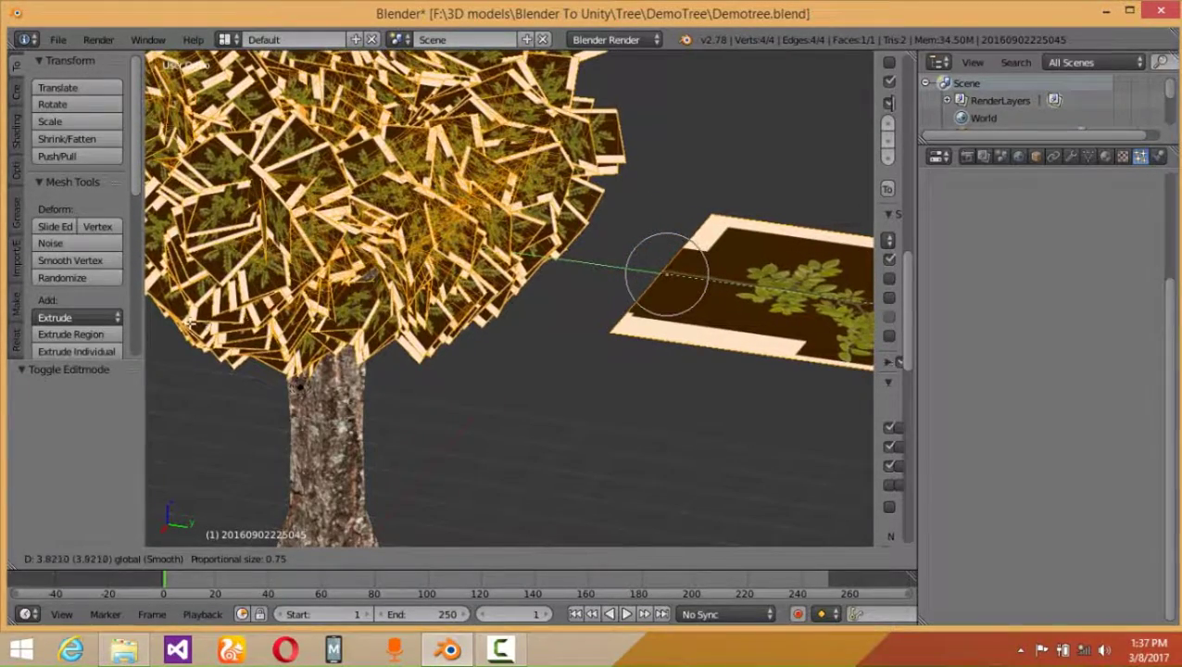
click(190, 322)
scroll(646, 232, up, 3)
shift+middle_drag(569, 286, 299, 320)
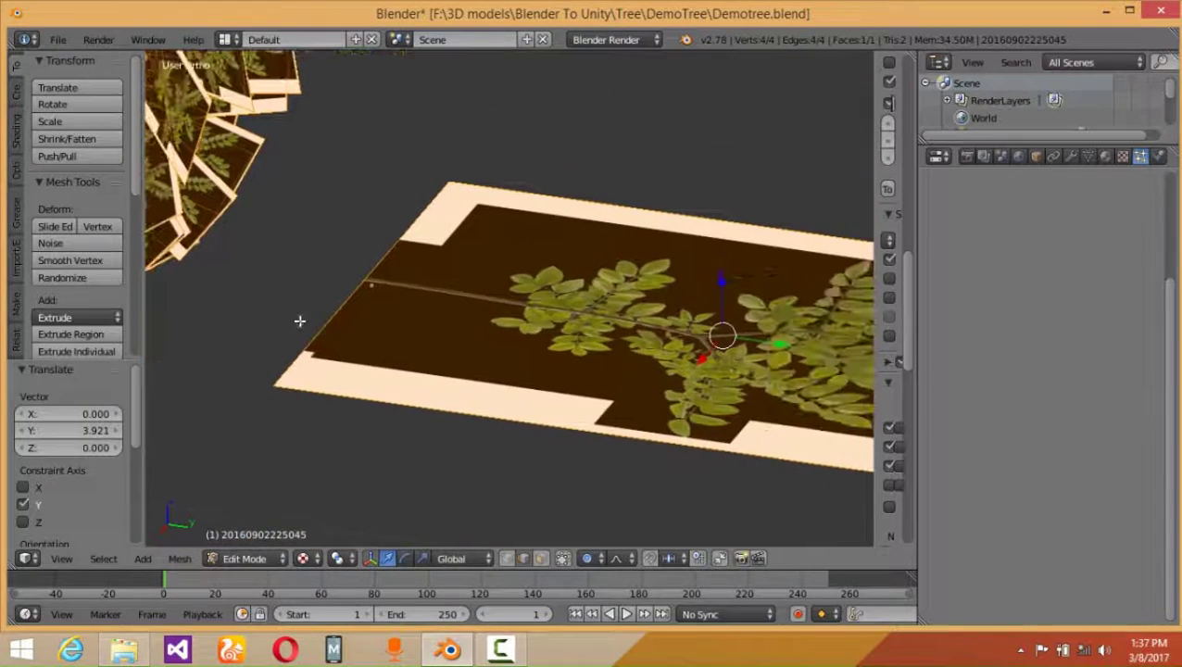
Shift the leaf plane's vertices slightly along X, then switch back to Object Mode
key(g)
key(x)
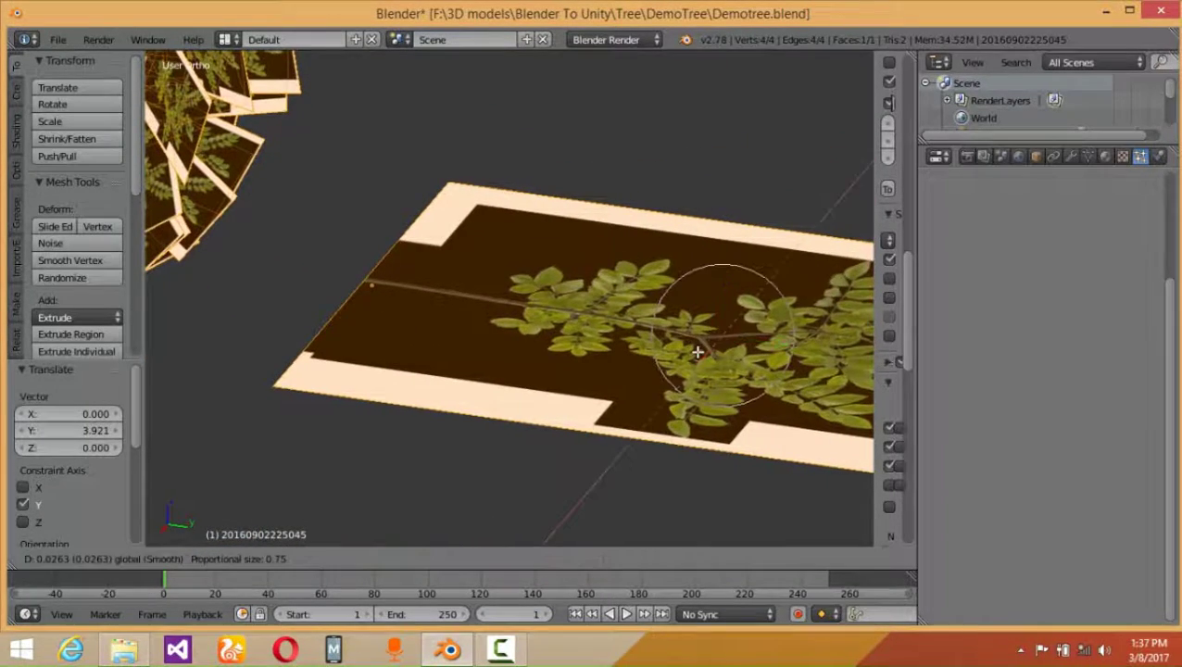
click(694, 354)
scroll(319, 335, down, 5)
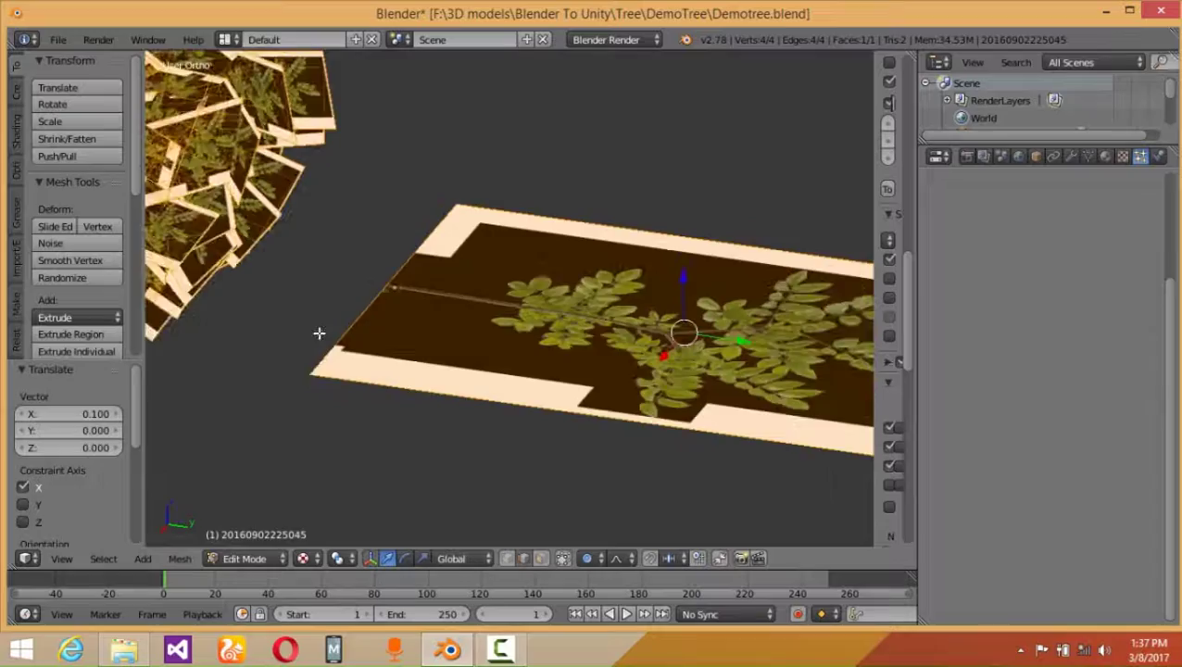
shift+middle_drag(367, 359, 482, 231)
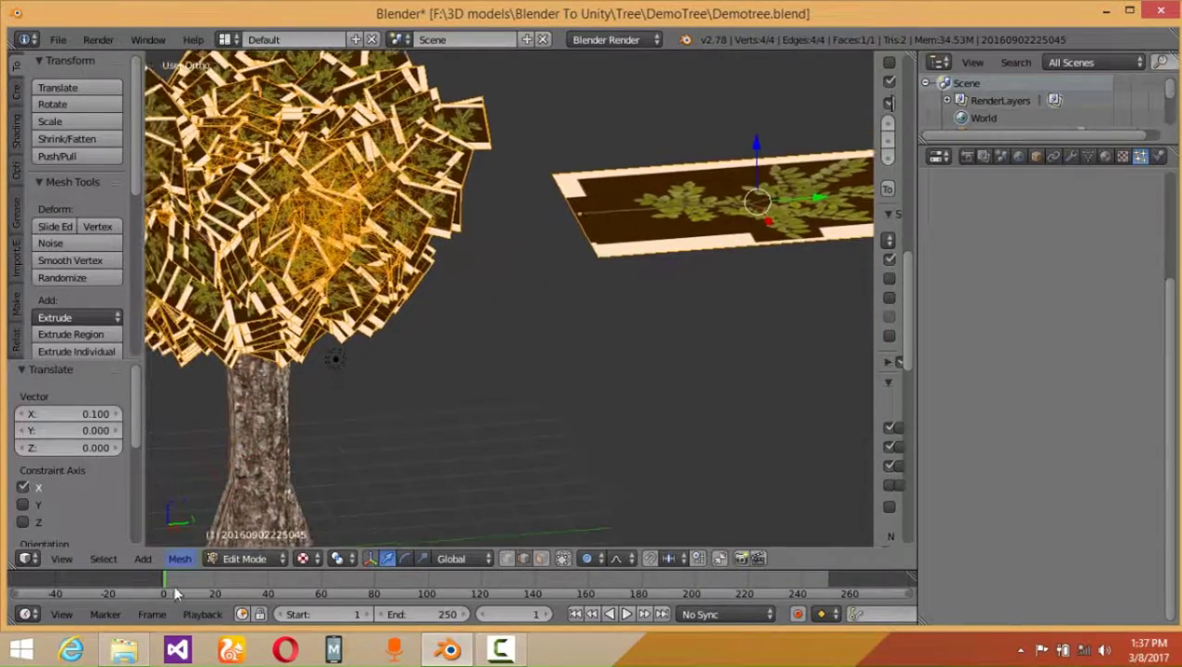
click(258, 556)
click(257, 538)
middle_drag(324, 453, 431, 252)
scroll(367, 312, up, 3)
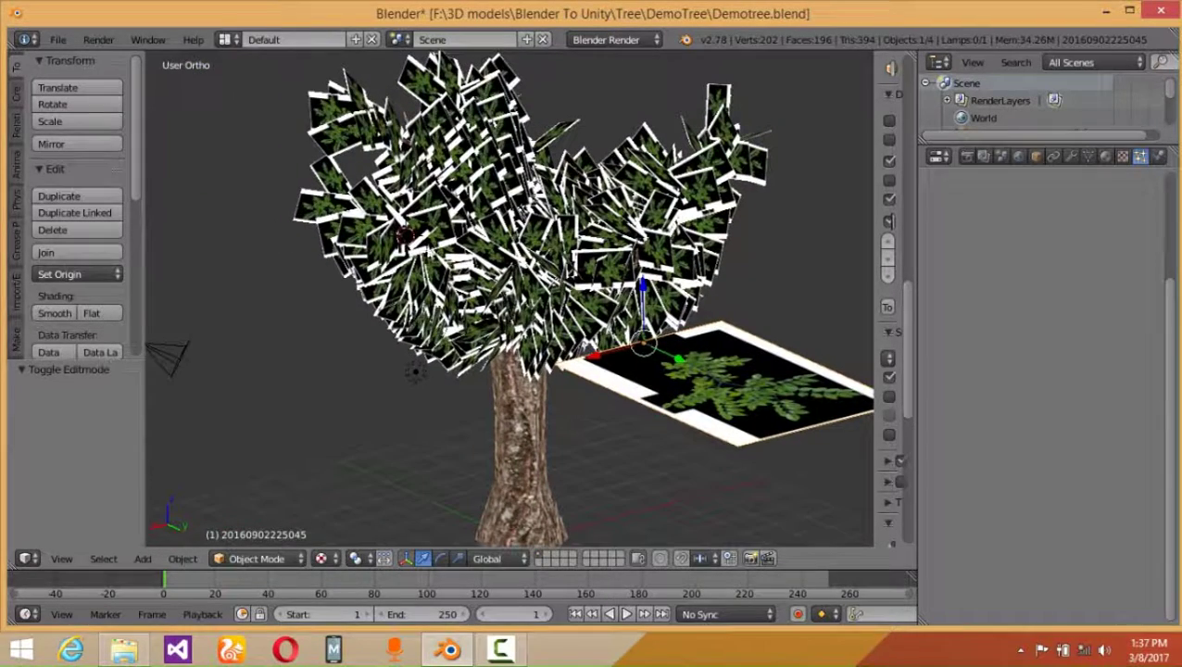
Select the trunk, the leaf plane, then the trunk again to review its particle settings
scroll(472, 350, down, 2)
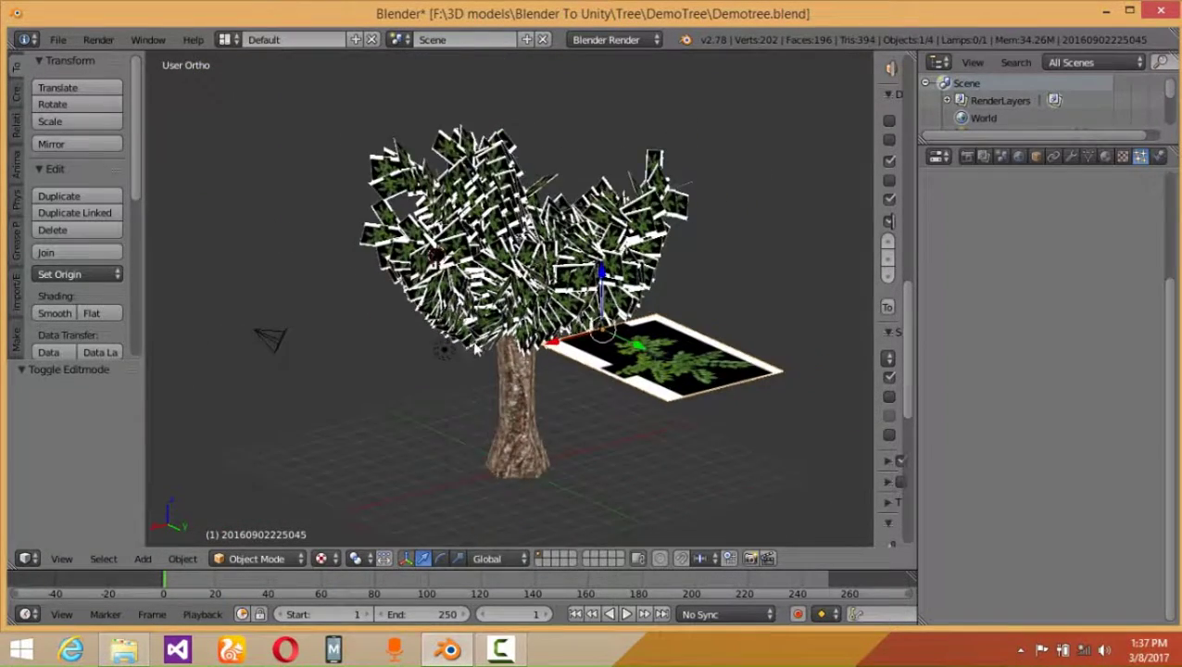
middle_drag(472, 351, 514, 297)
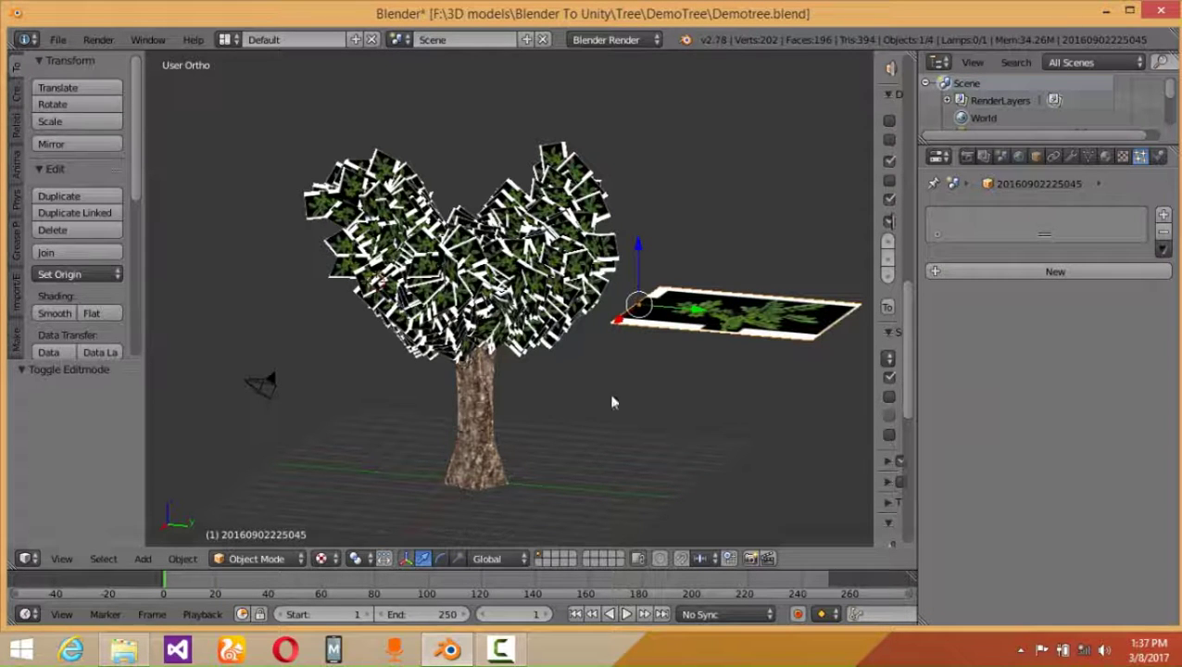
right_click(460, 396)
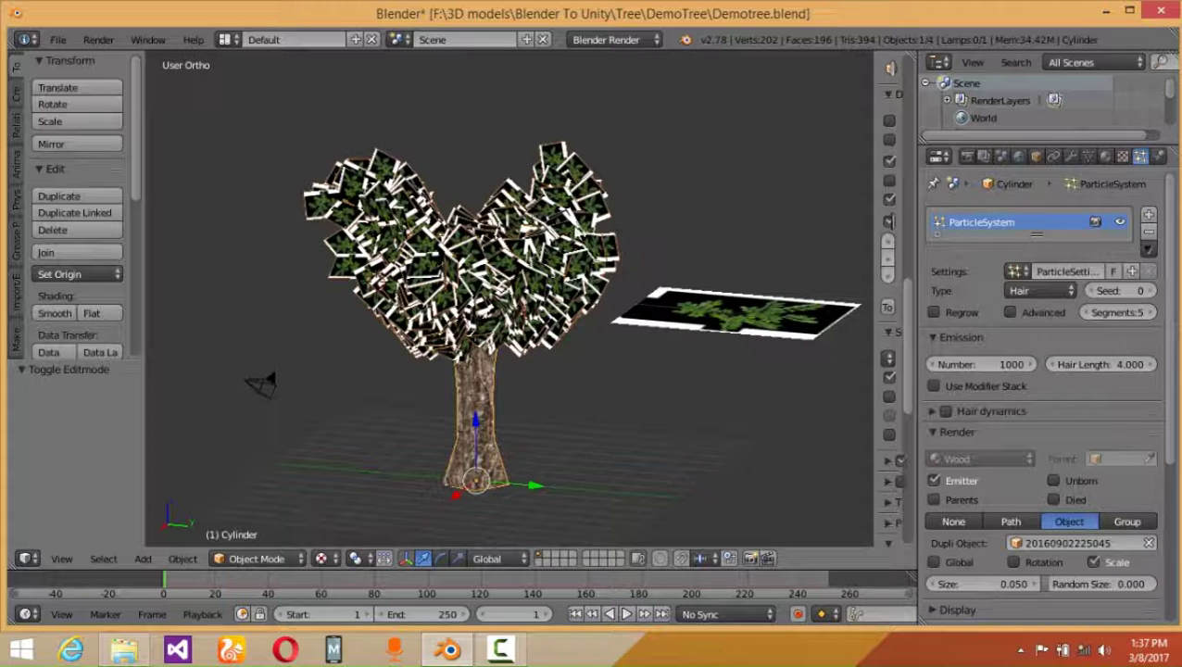
right_click(761, 328)
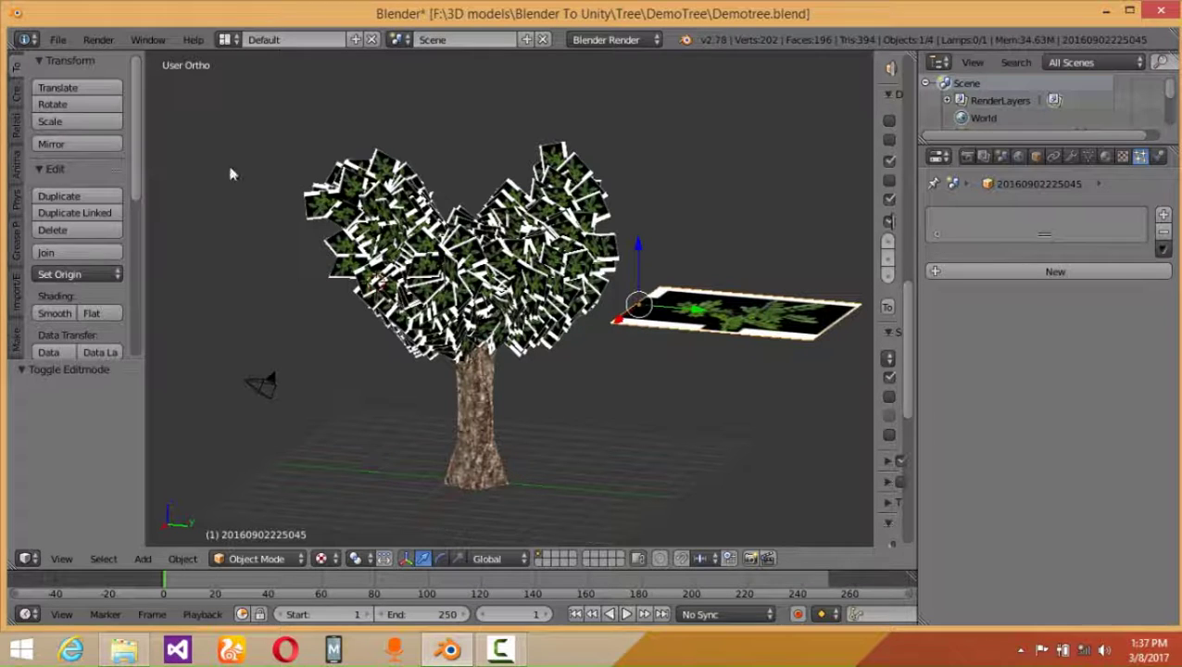
right_click(491, 387)
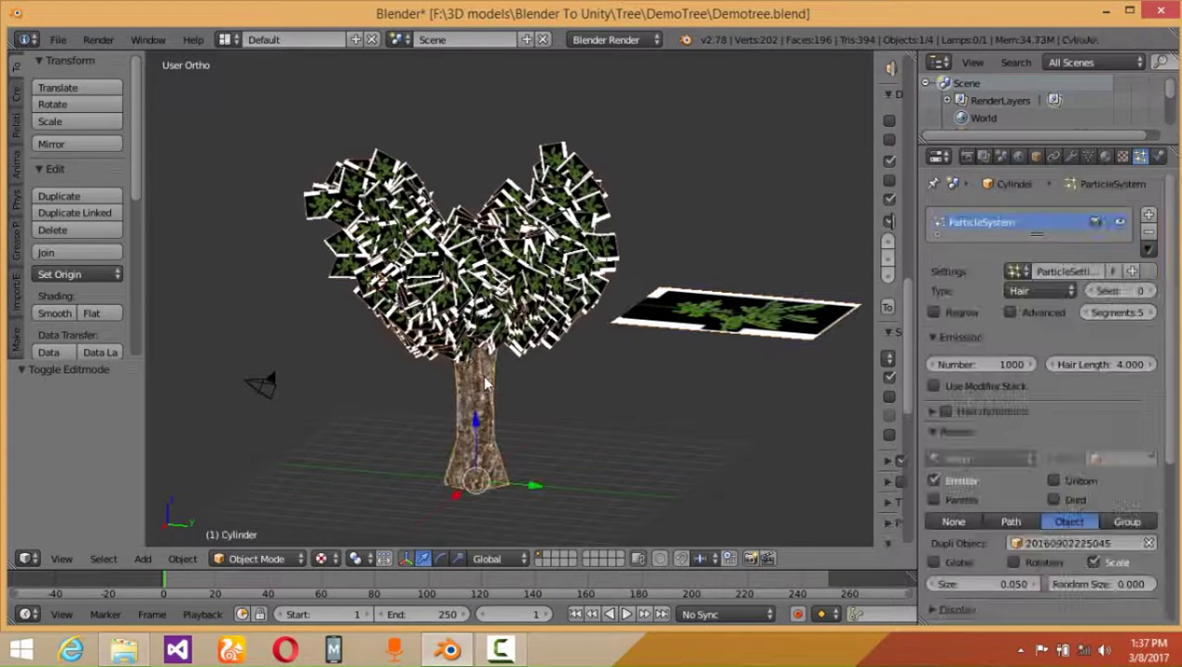
Convert the trunk's ParticleSystem modifier, turning the leaves into real objects (1,004 total)
click(1071, 157)
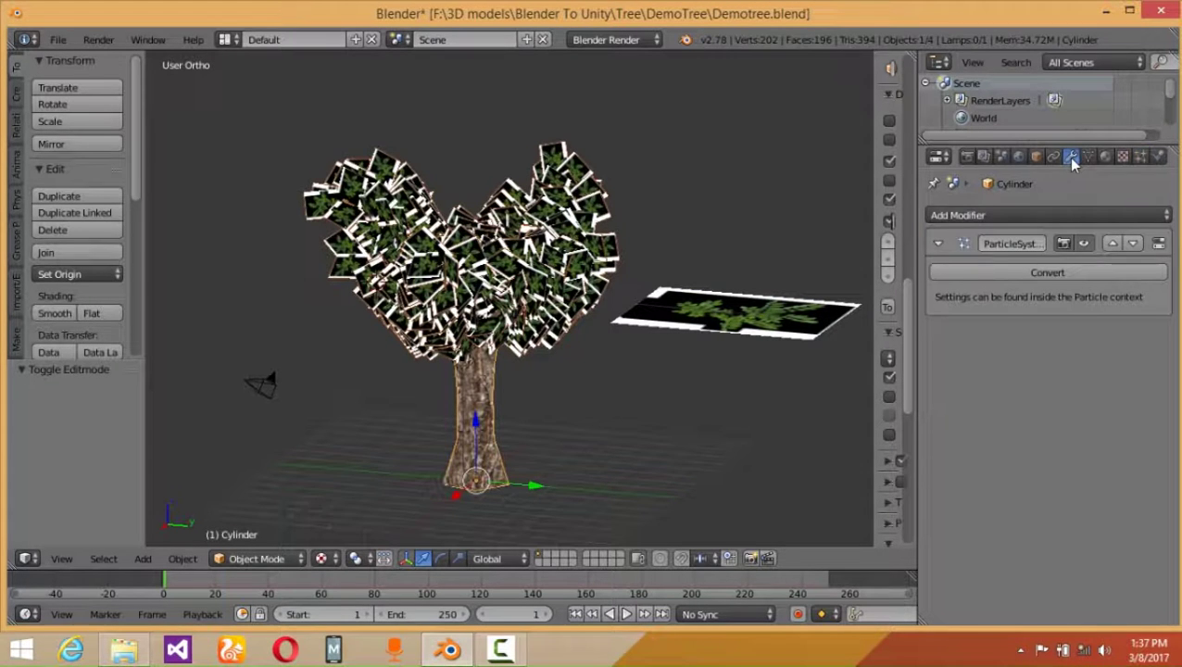
click(984, 274)
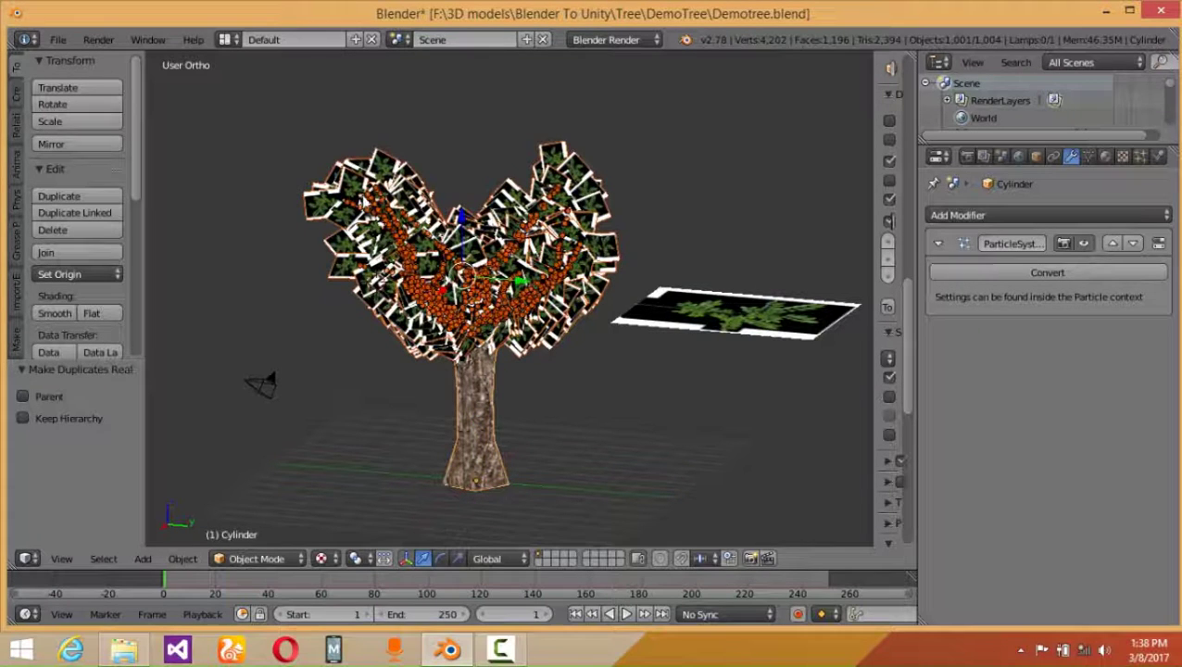
Remove the trunk's particle system and delete the original leaf plane
click(1140, 157)
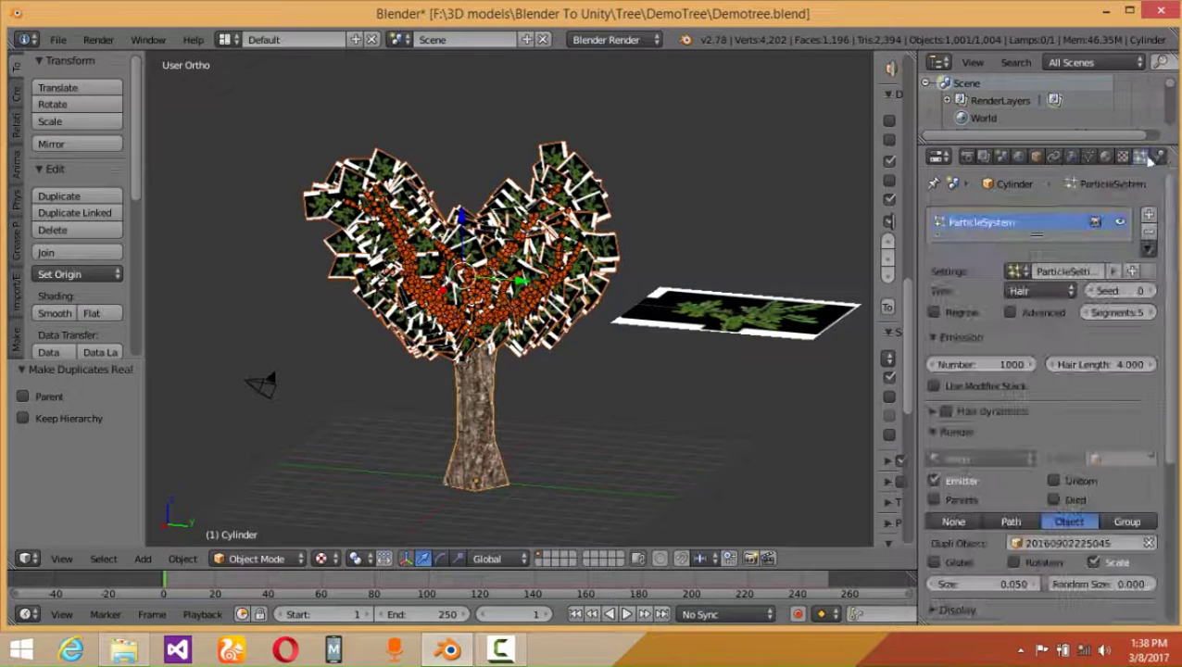
click(1149, 232)
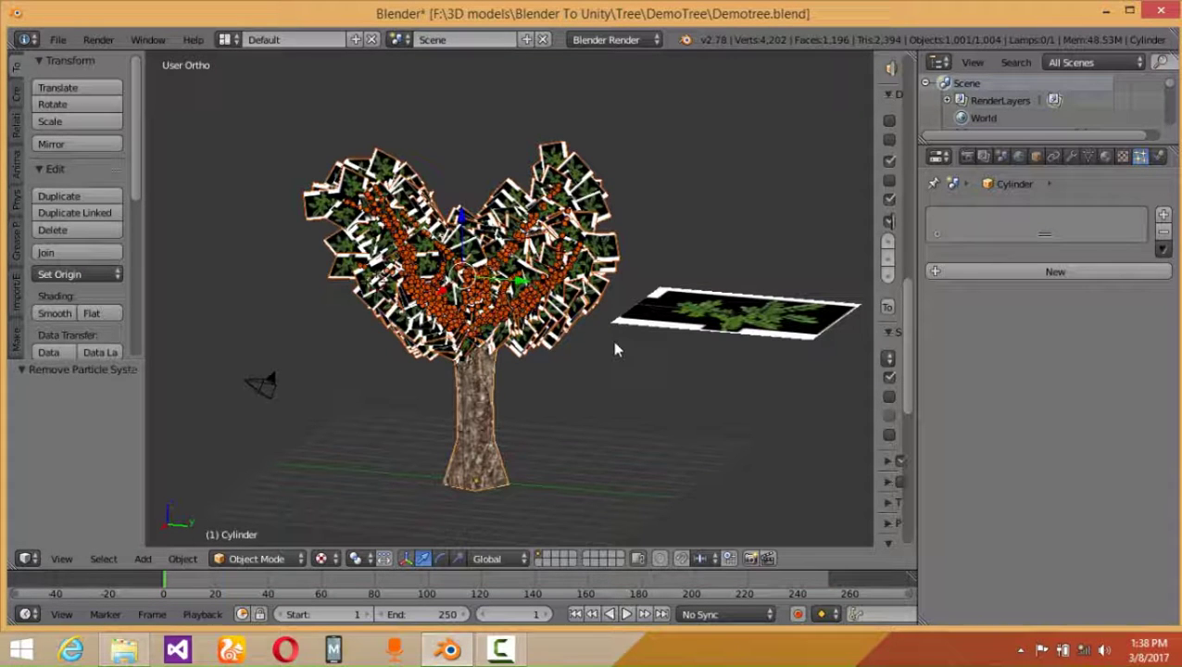
right_click(759, 316)
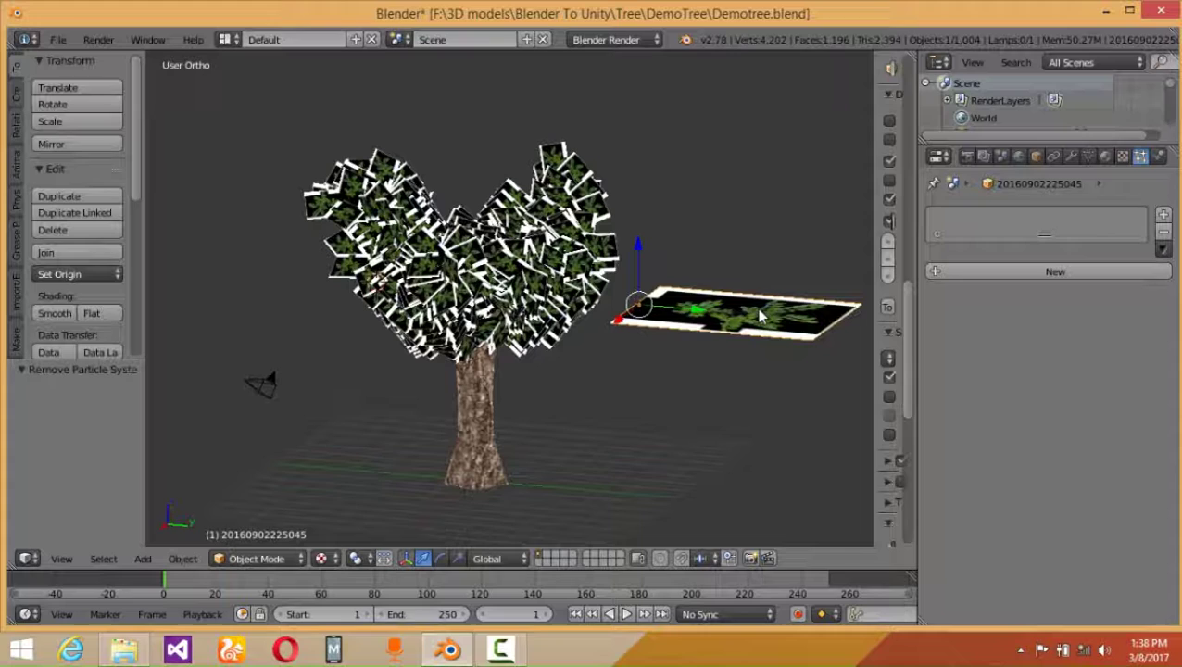
key(x)
click(757, 312)
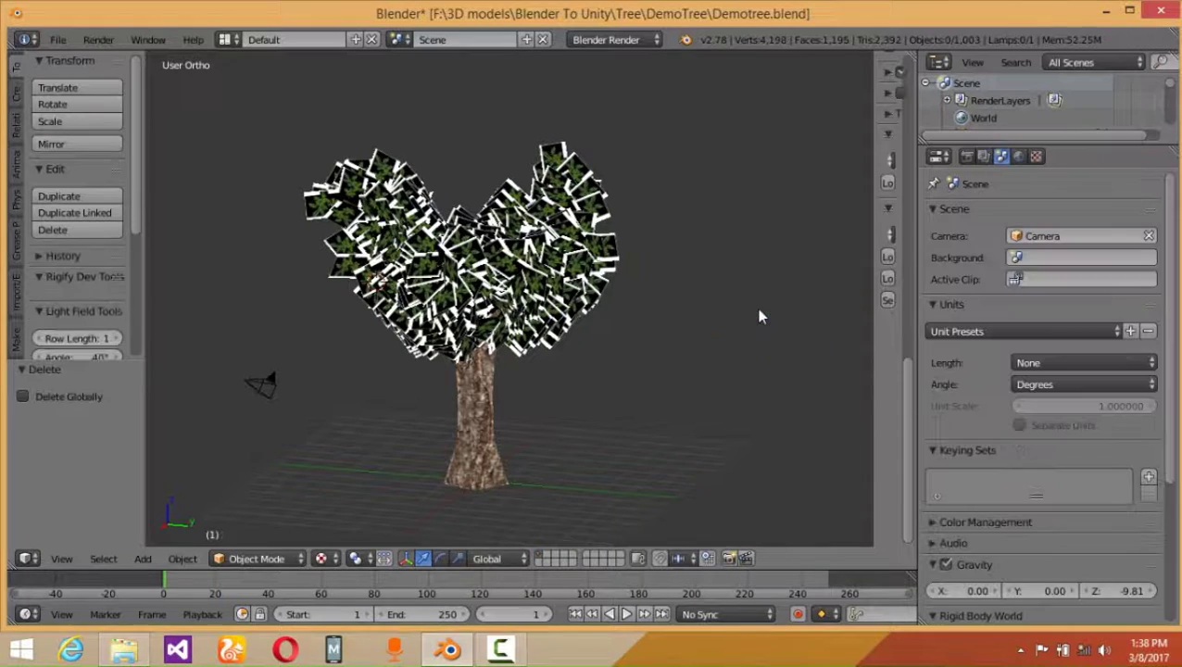
Delete the camera and the lamp, leaving only the tree and its leaf copies
right_click(273, 389)
key(x)
click(262, 389)
scroll(313, 399, up, 3)
scroll(313, 398, down, 2)
middle_drag(313, 398, 788, 409)
scroll(596, 401, down, 3)
scroll(540, 361, up, 4)
right_click(568, 331)
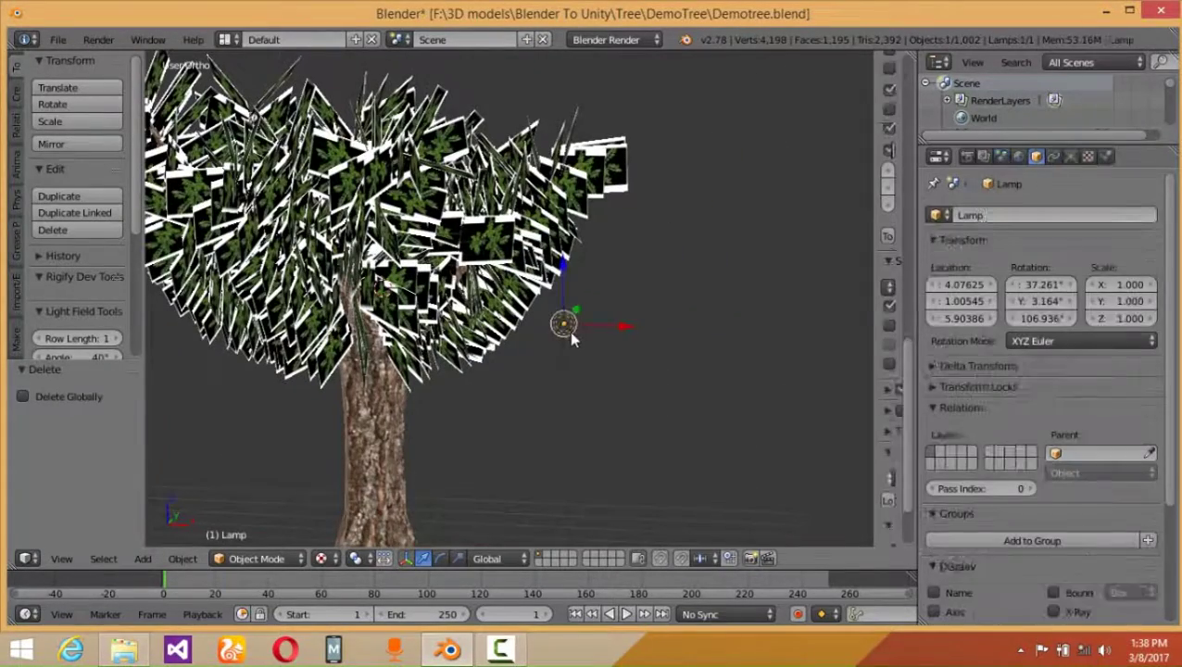
key(x)
click(571, 337)
scroll(565, 335, down, 3)
middle_drag(552, 337, 530, 355)
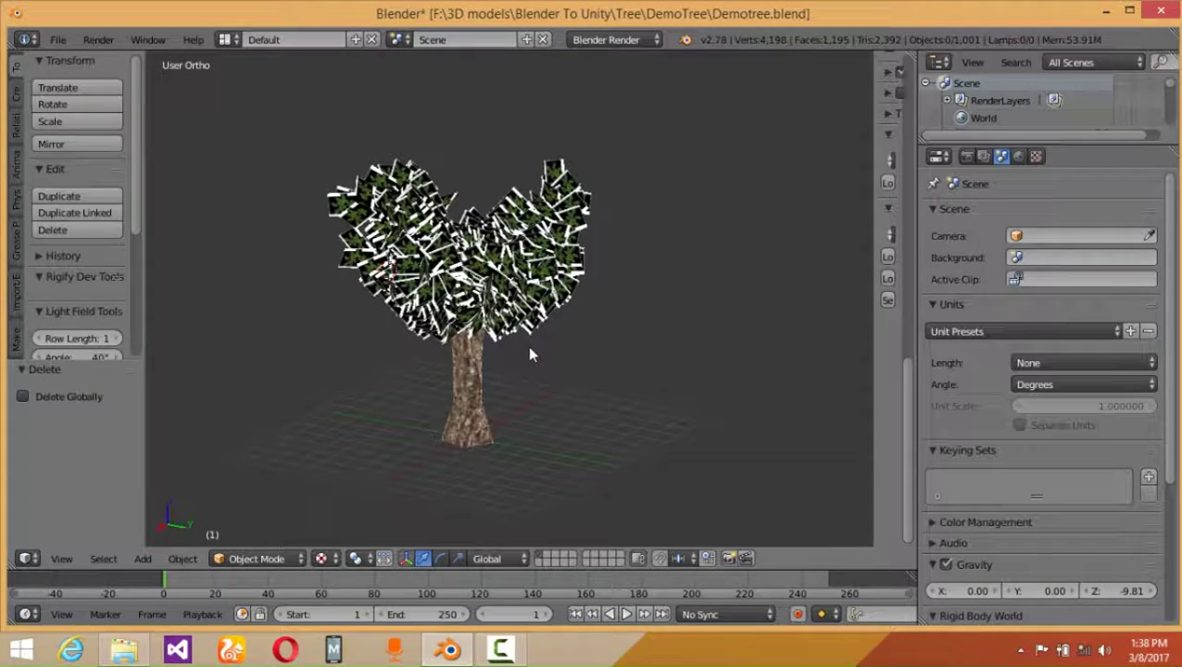
Select everything and join the trunk and 1,000 leaf copies into one Cylinder object
right_click(479, 376)
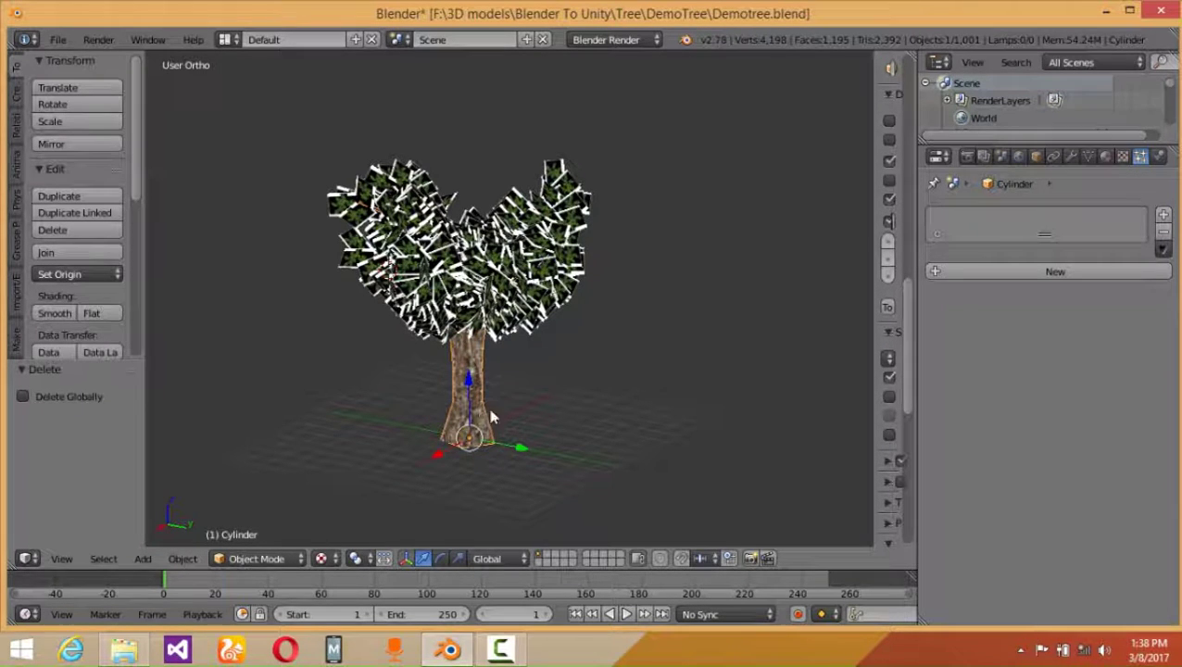
scroll(524, 330, up, 4)
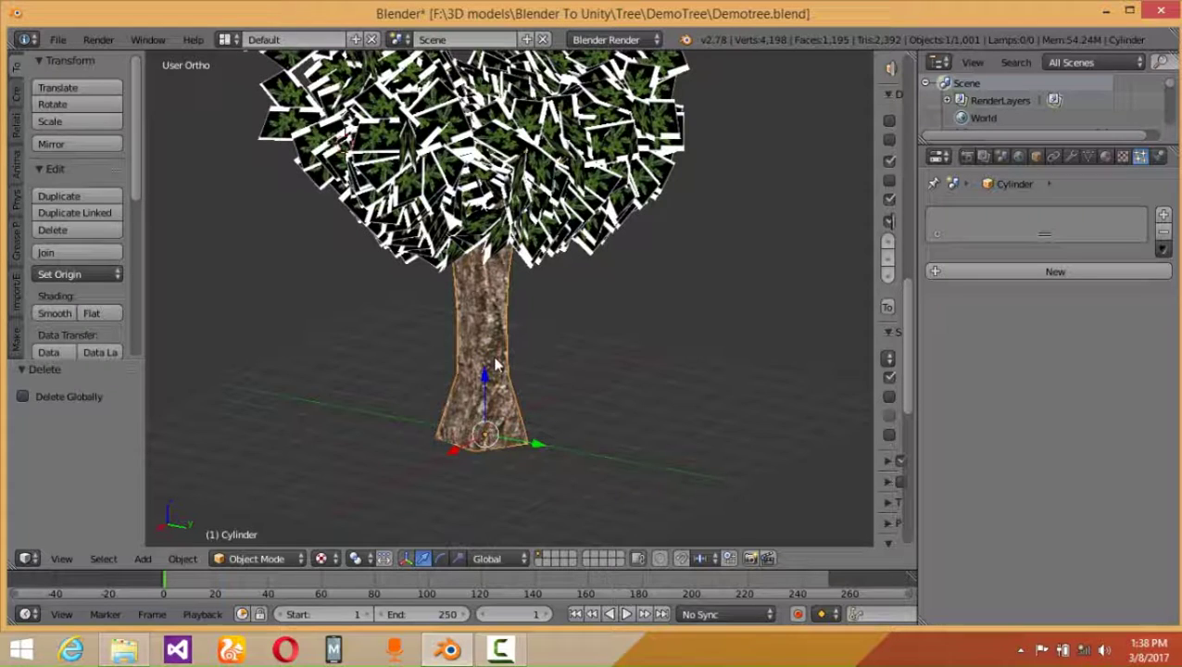
key(a)
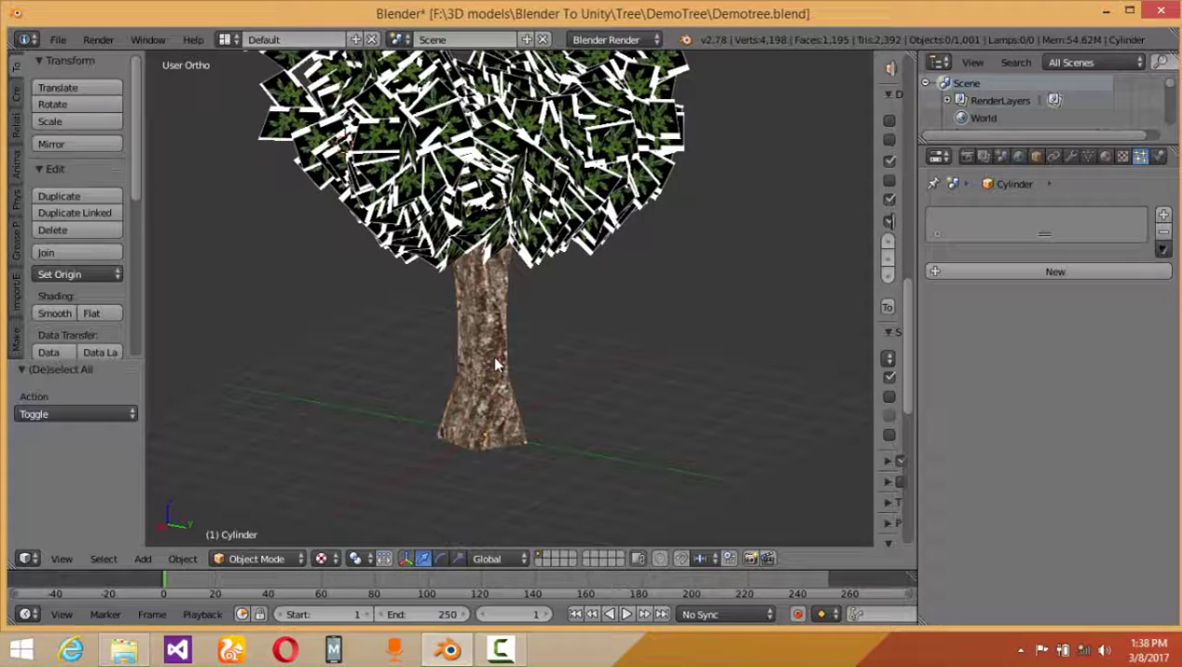
scroll(495, 363, down, 2)
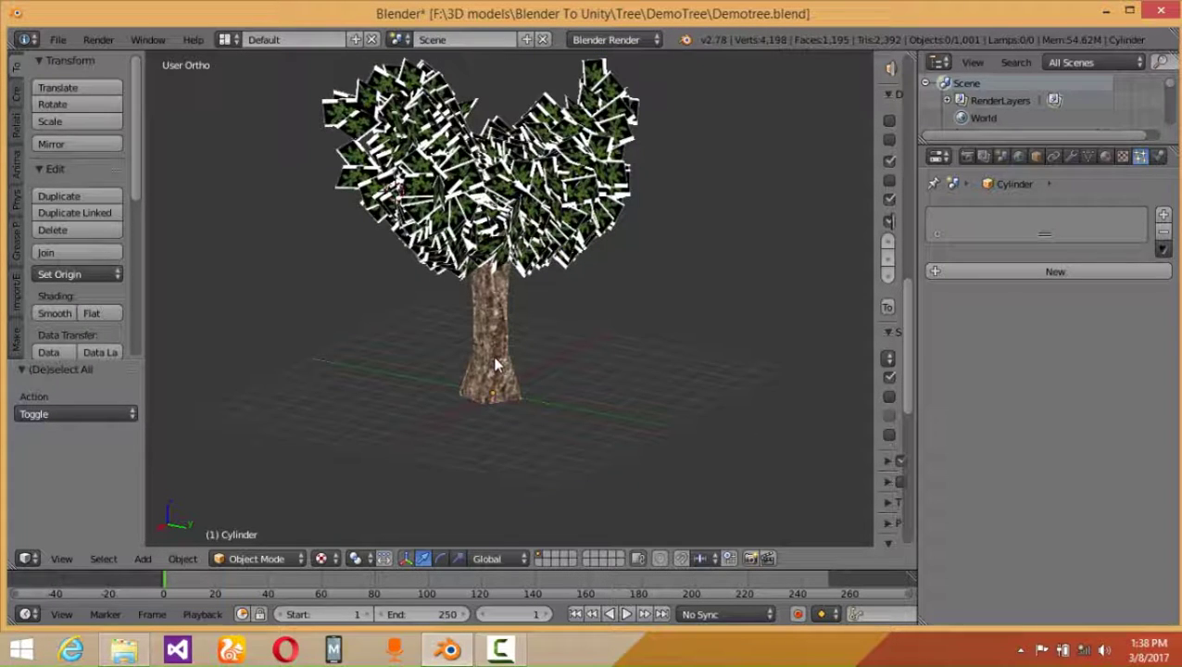
key(a)
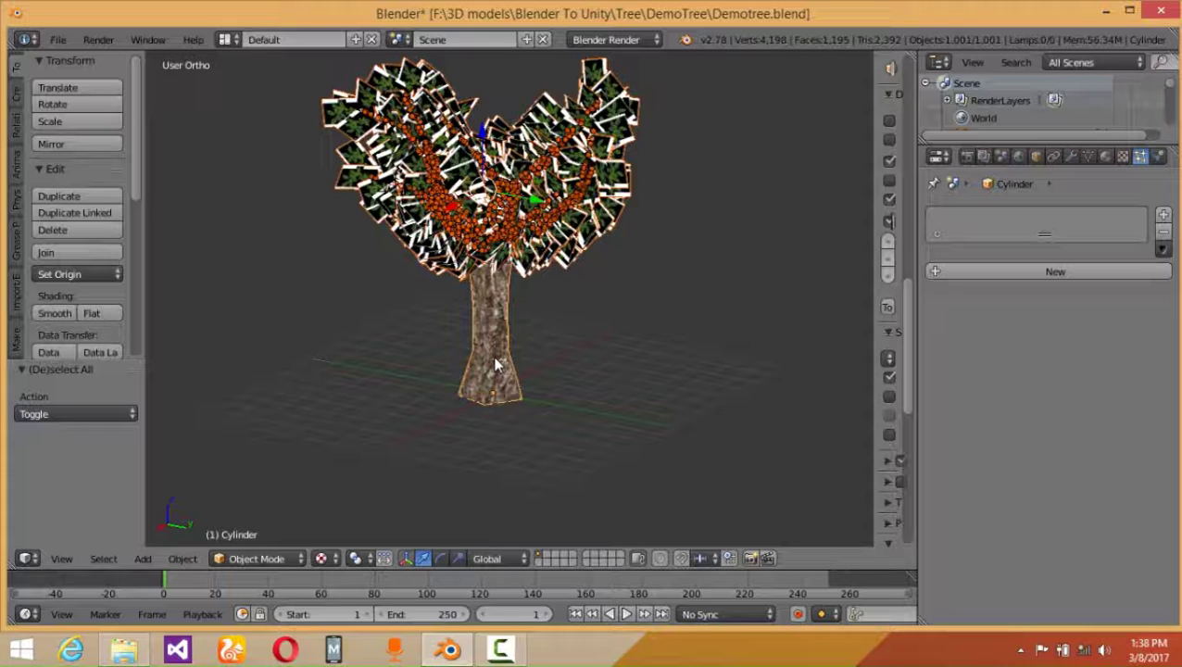
key(ctrl+j)
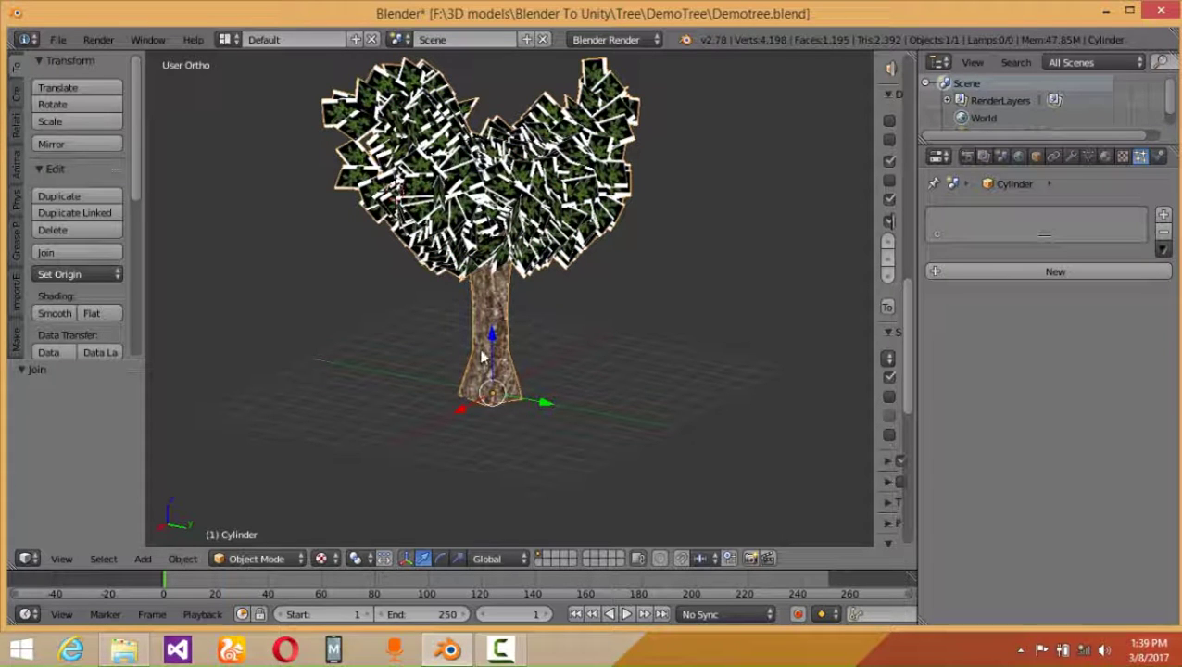
scroll(491, 337, down, 3)
middle_drag(491, 336, 570, 306)
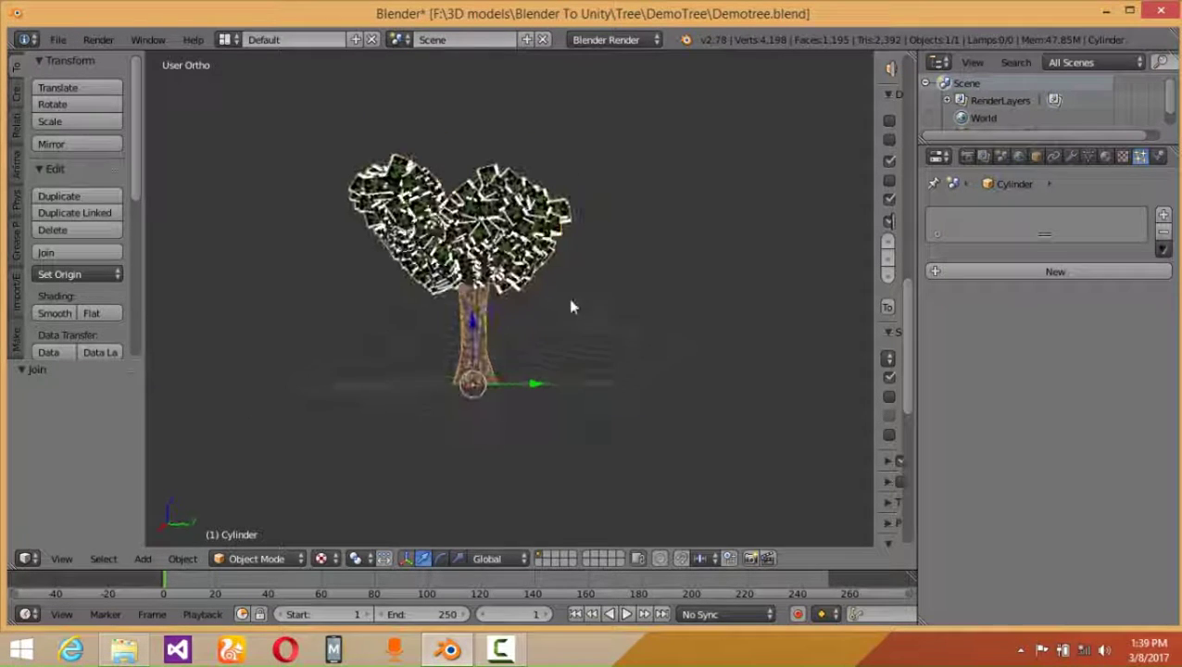
scroll(570, 307, up, 4)
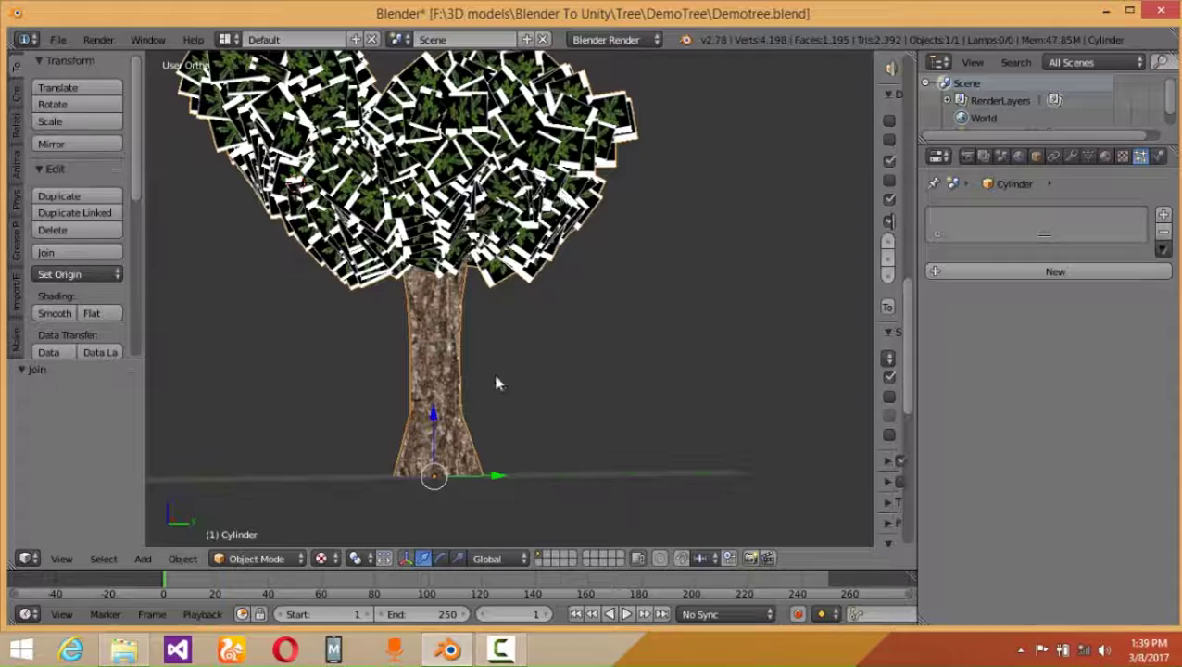
Nudge the tree 0.071 along the Y axis
scroll(583, 226, down, 2)
middle_drag(584, 222, 556, 278)
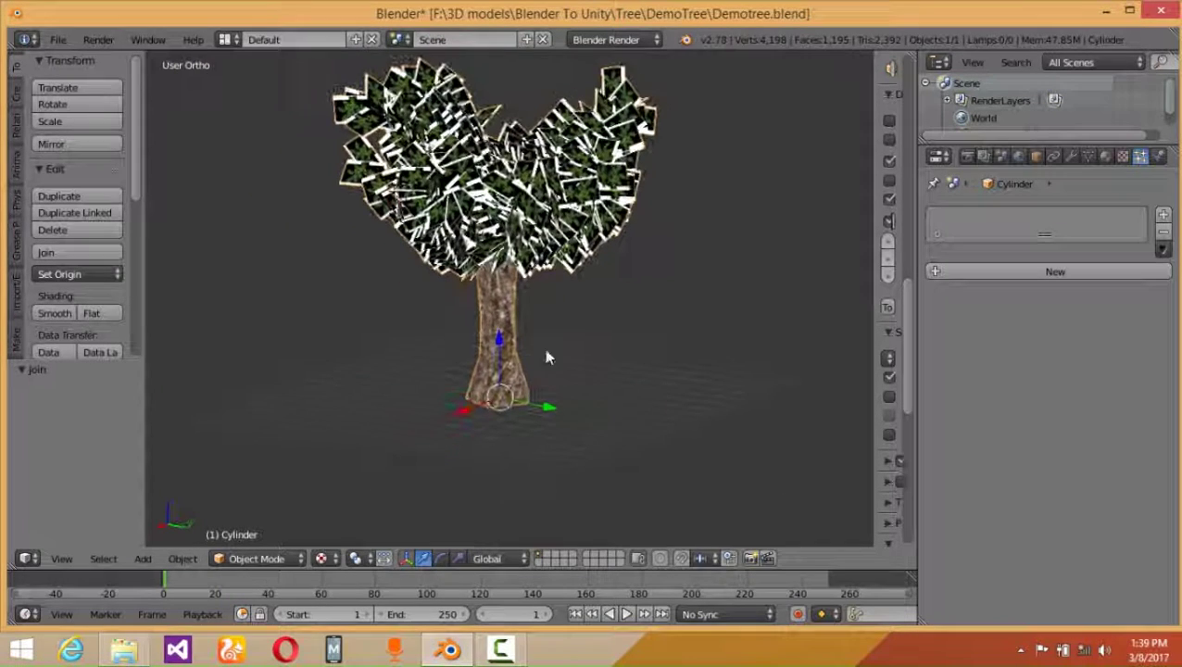
drag(532, 416, 507, 411)
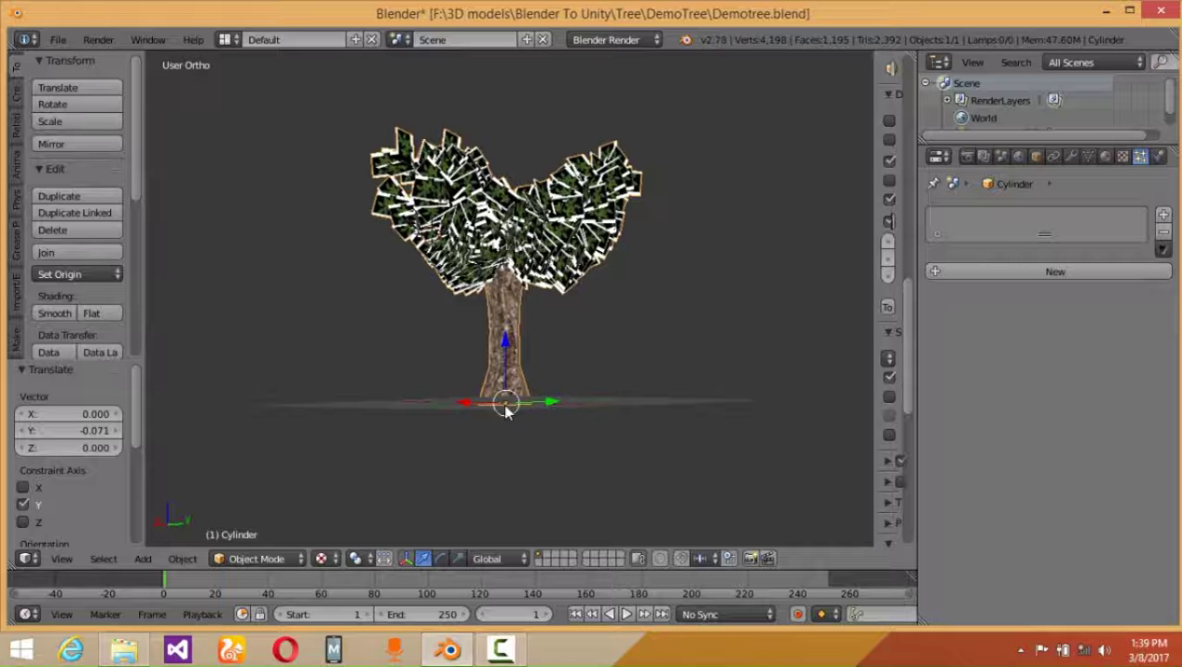
middle_drag(611, 304, 519, 361)
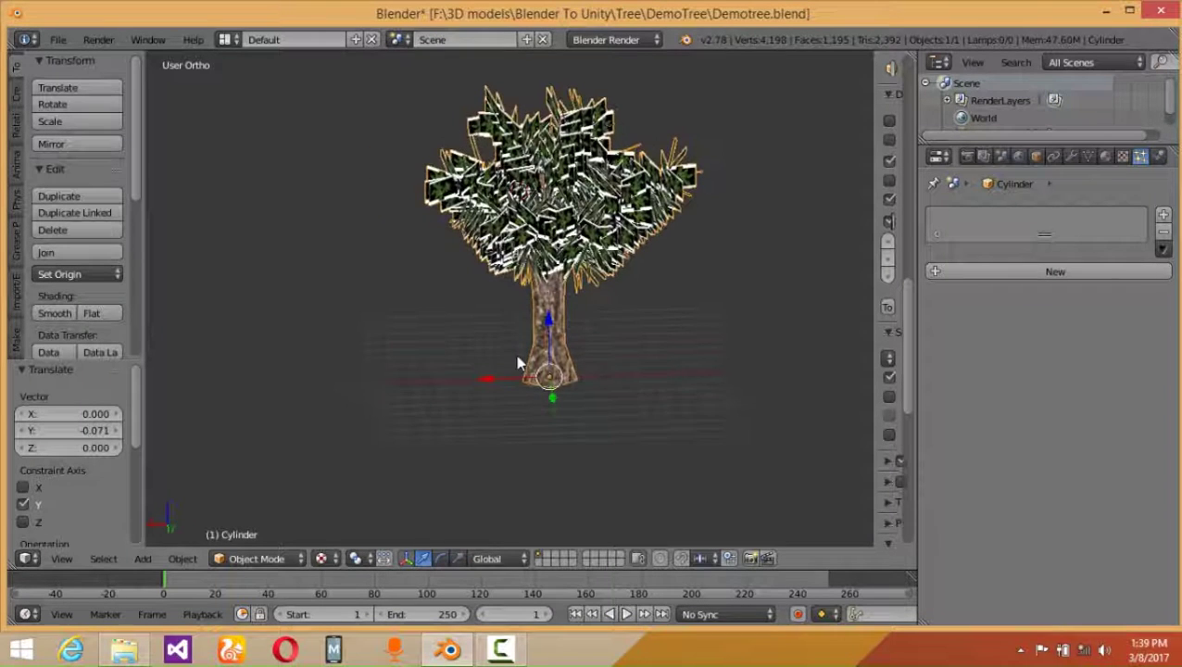
middle_drag(443, 436, 529, 404)
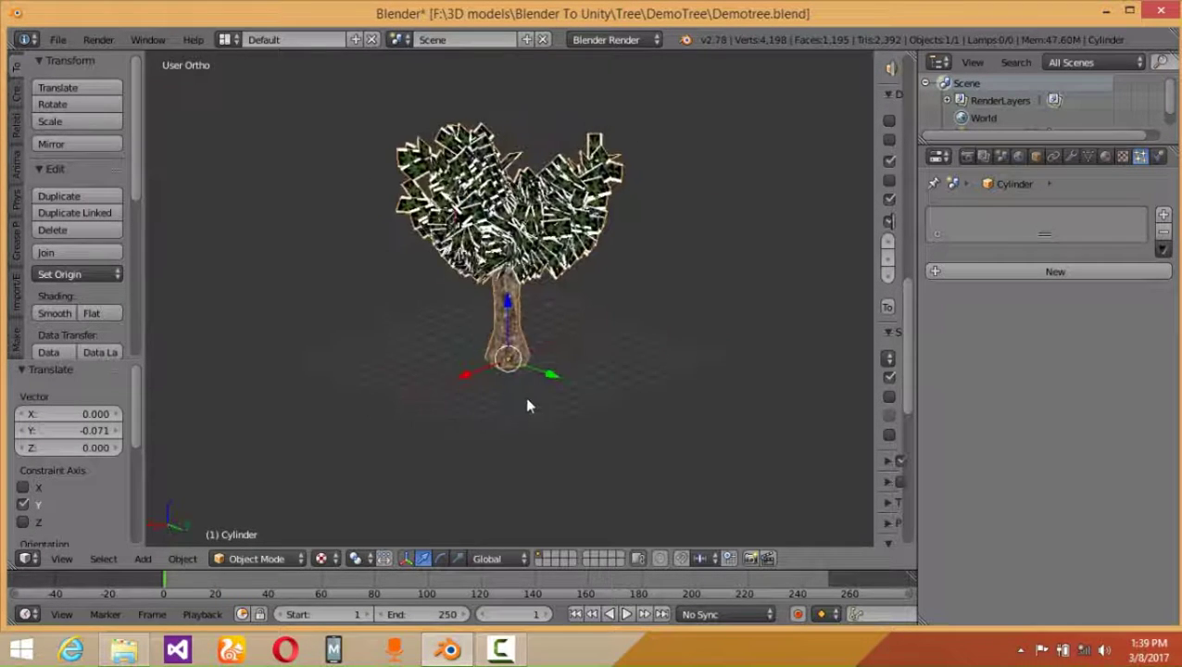
Save over Demotree.blend and close Blender
key(shift+s)
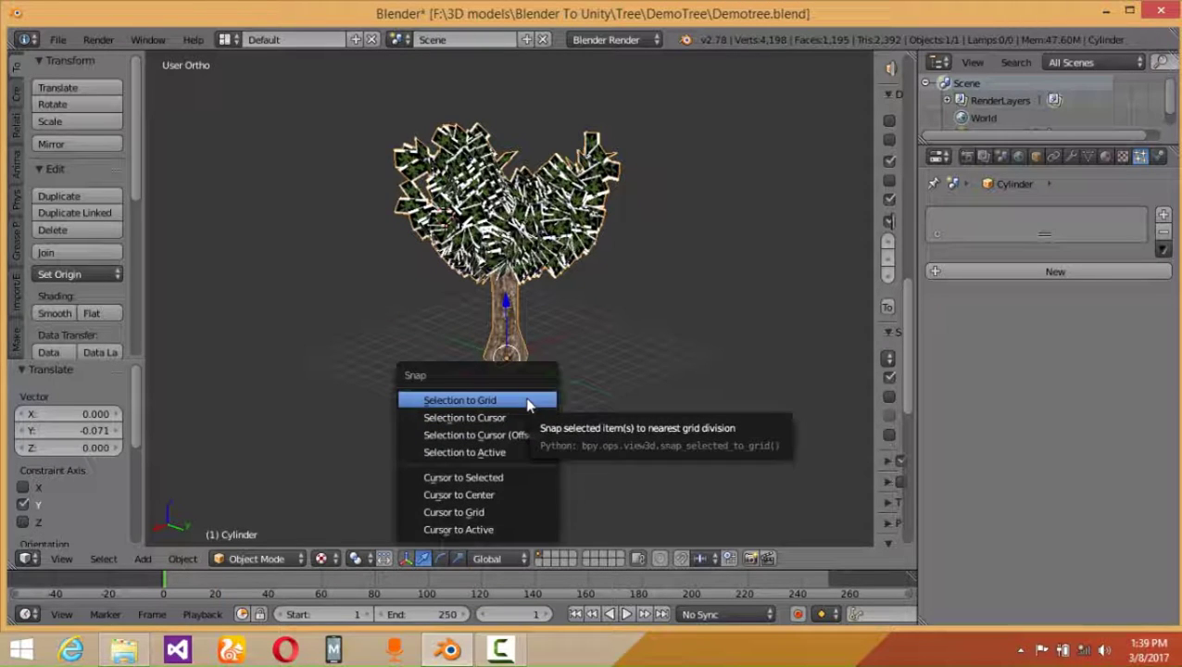
key(ctrl+s)
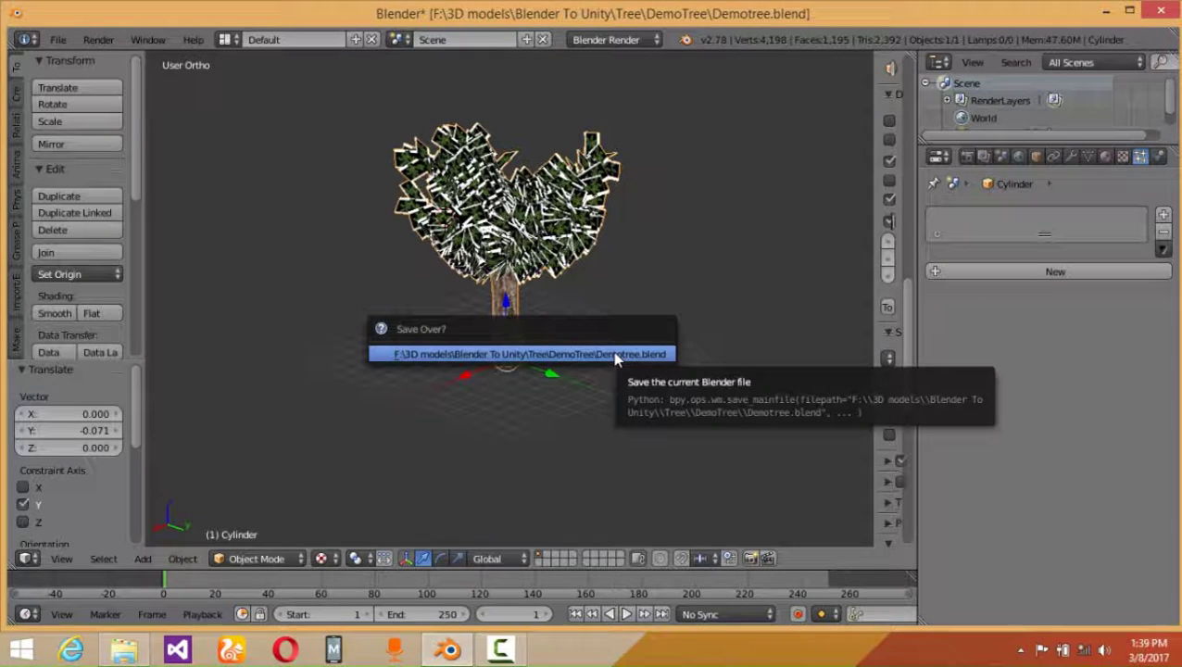
click(614, 355)
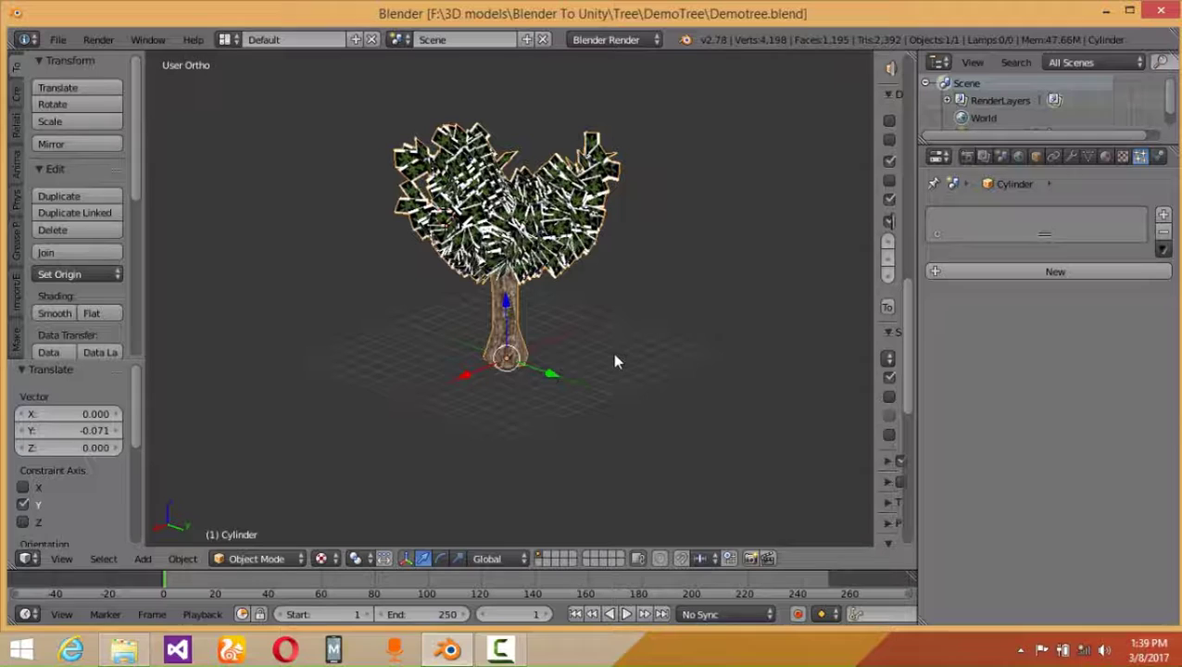
click(1161, 11)
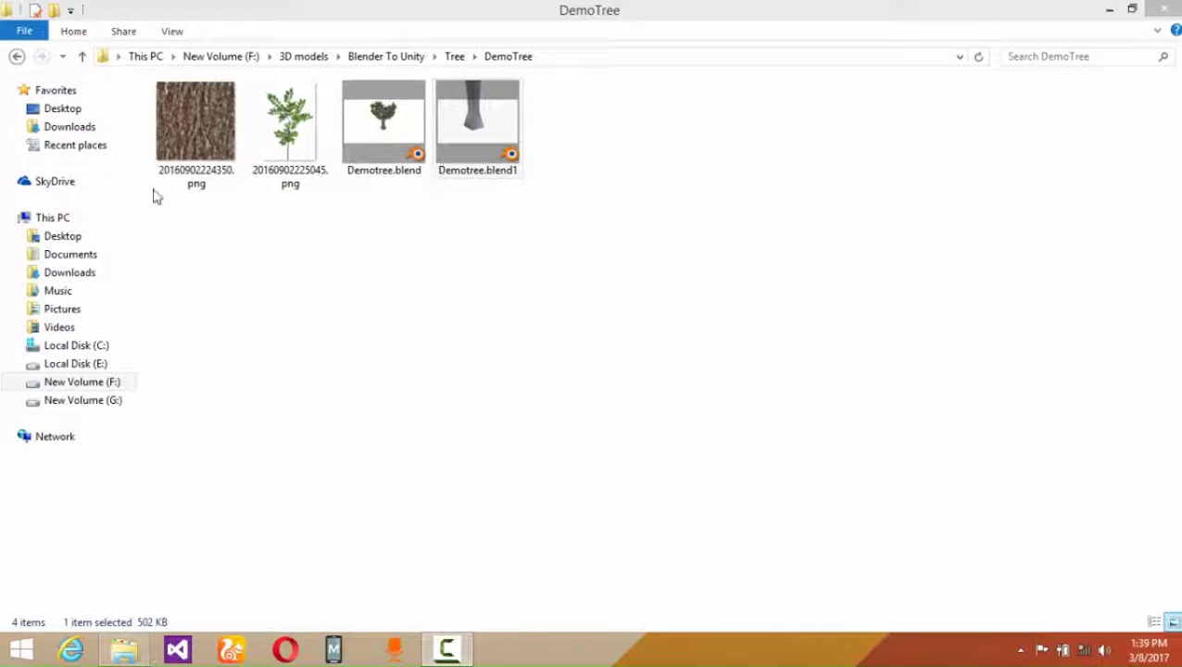
Paste the DemoTree folder into Documents > Blender to Unity tutorial > Assets
click(179, 148)
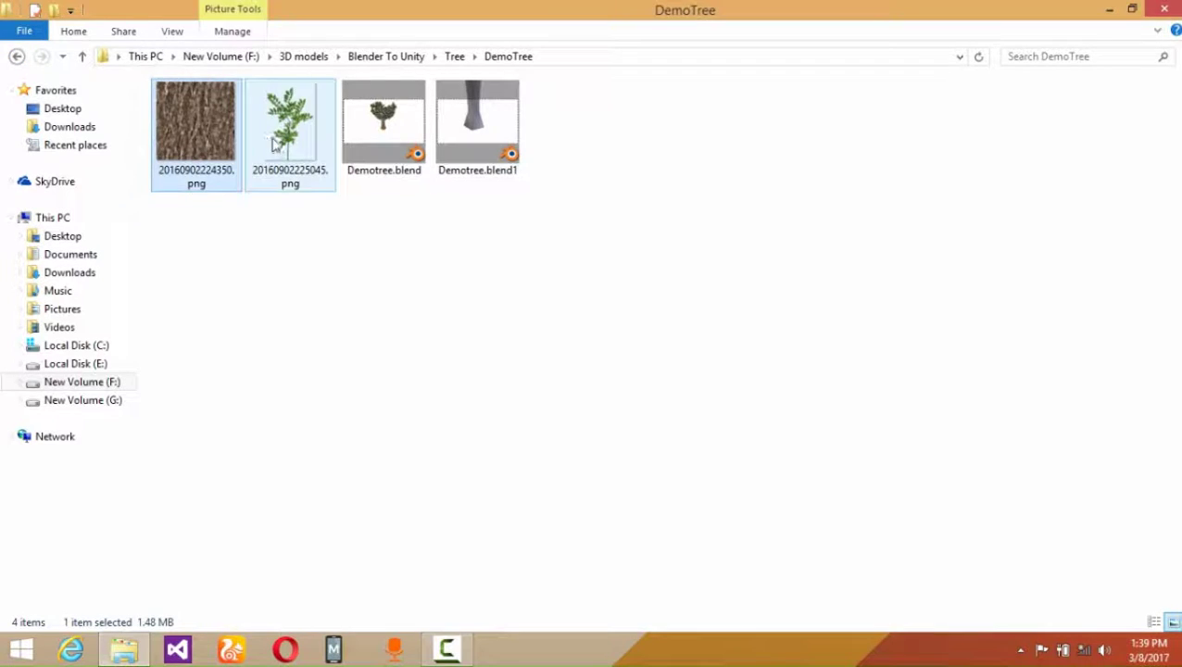
click(289, 129)
click(383, 125)
click(17, 56)
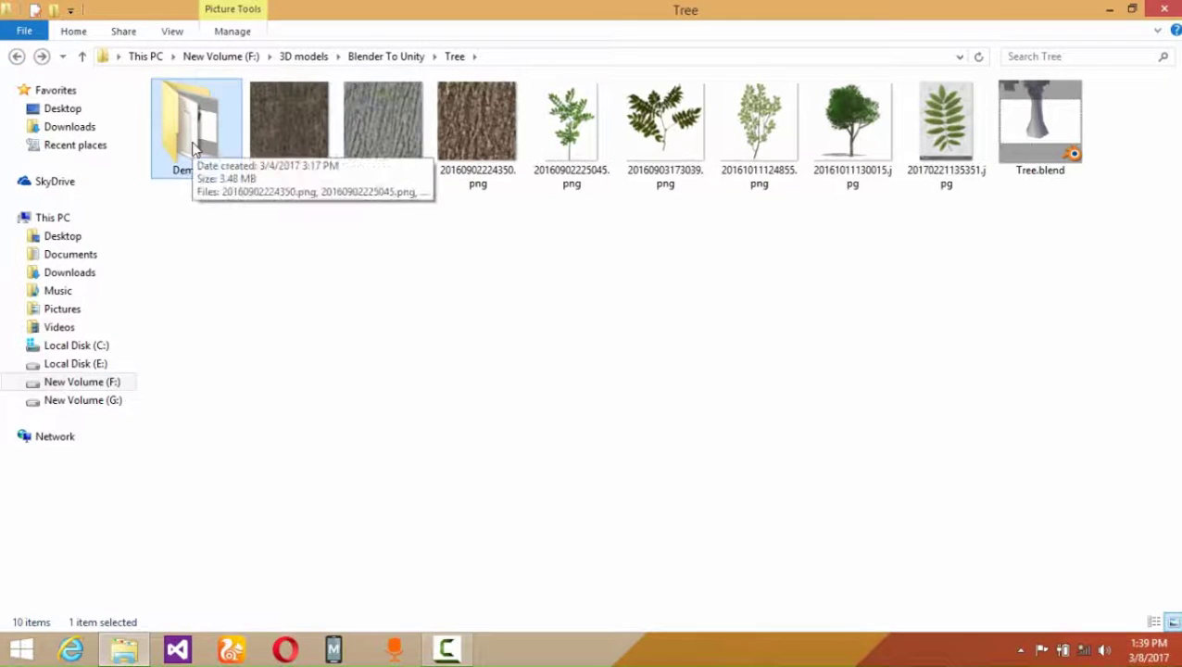
click(56, 219)
double_click(267, 248)
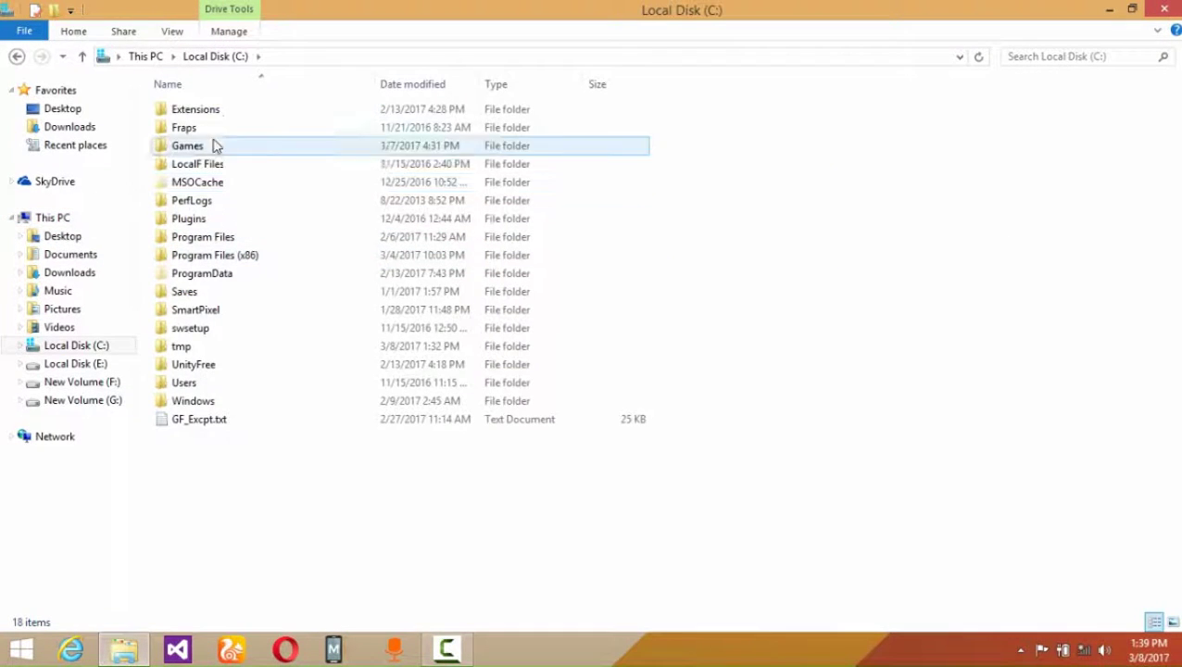
click(71, 256)
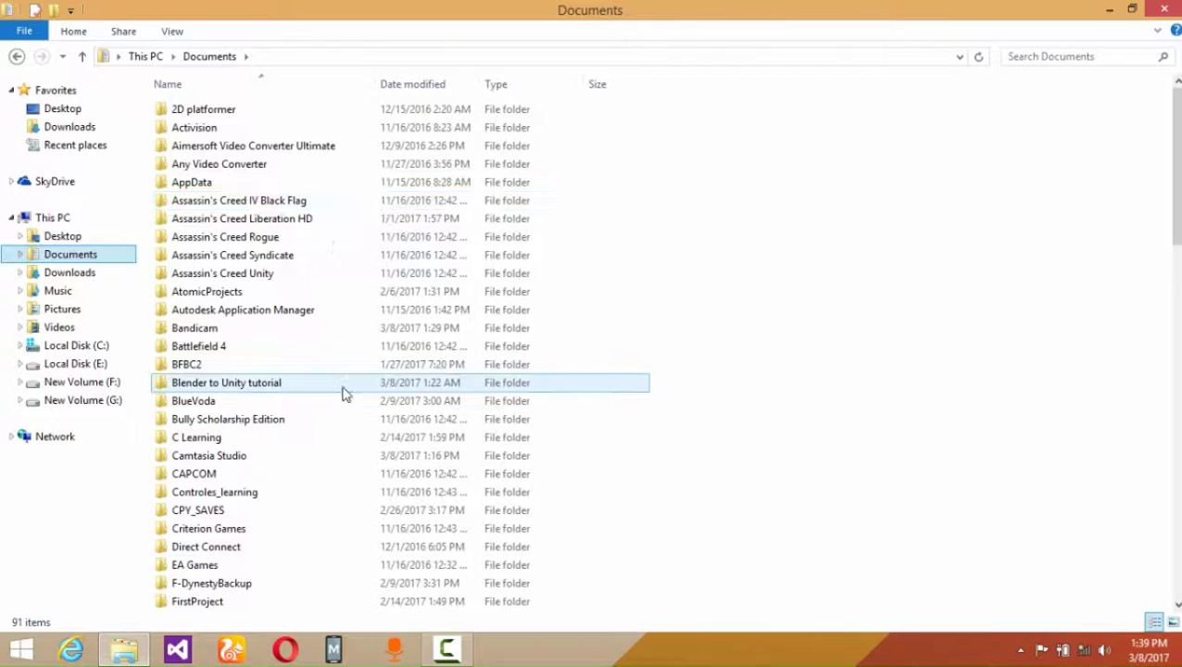
double_click(296, 388)
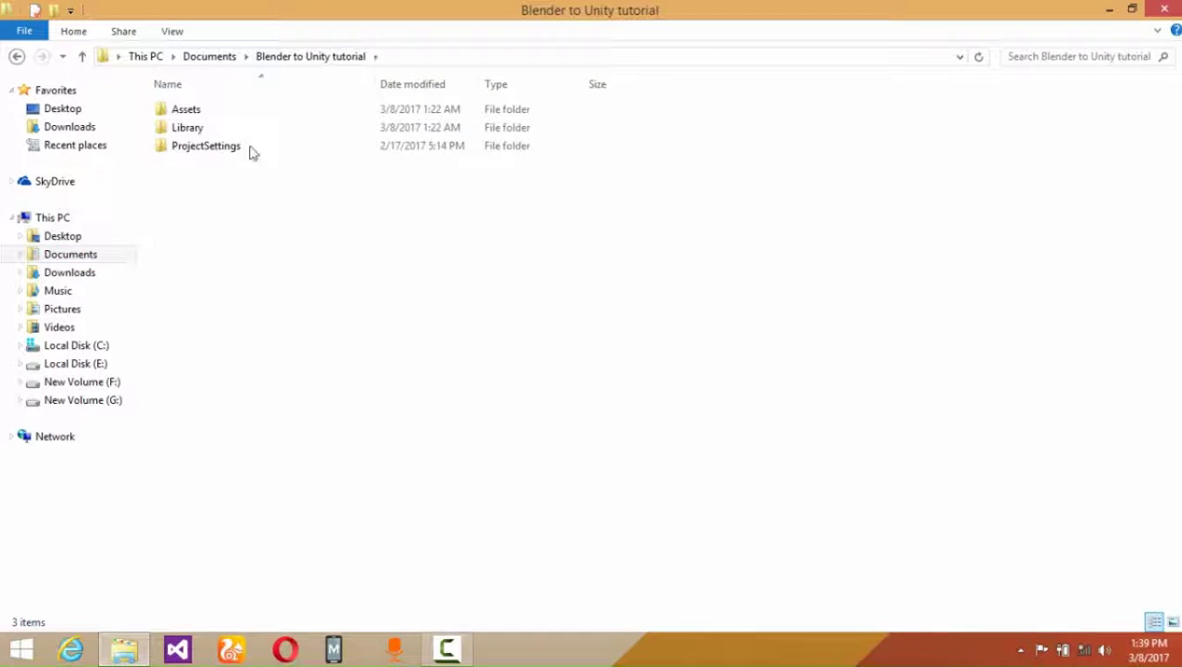
double_click(239, 114)
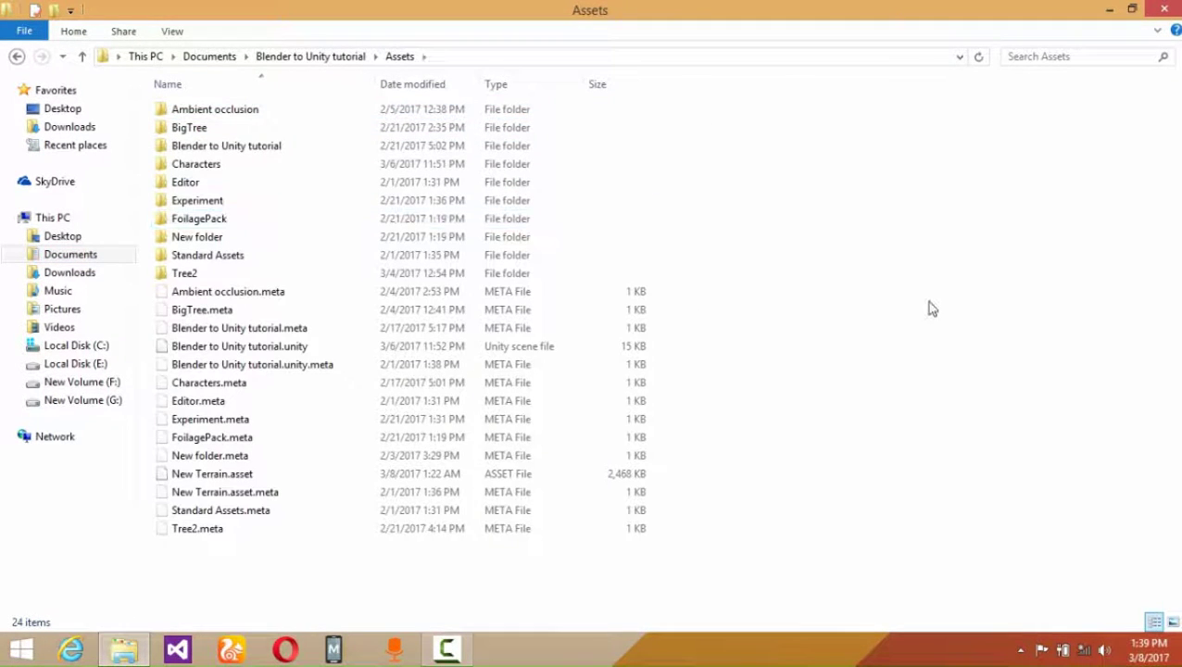
key(ctrl+v)
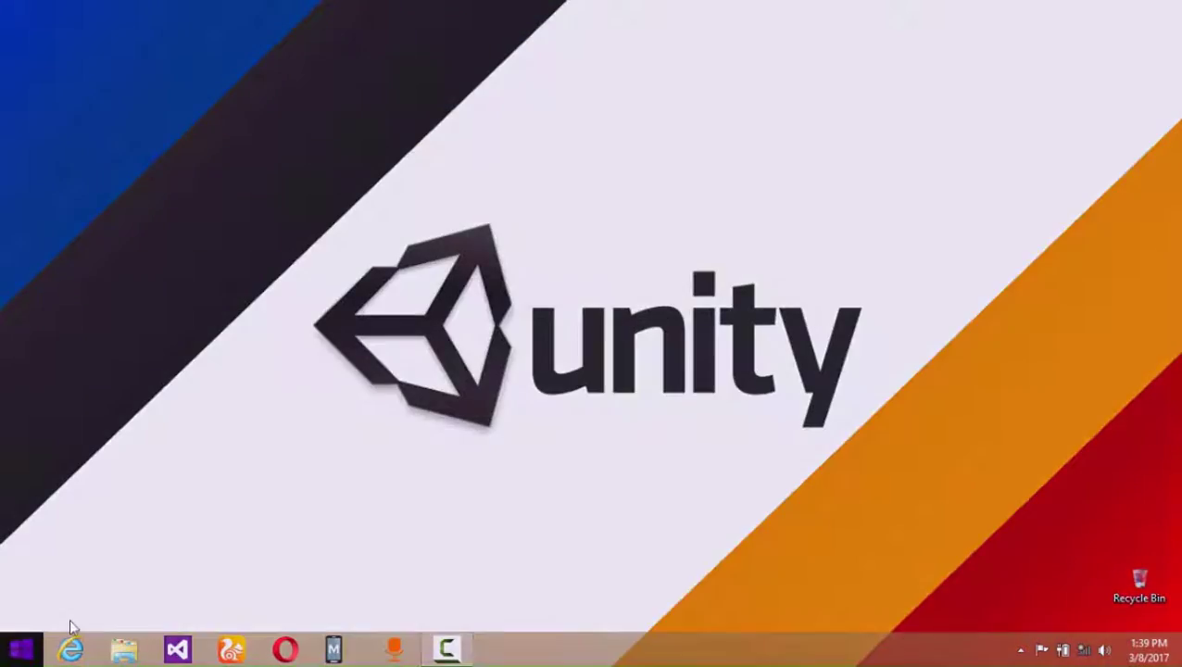
Launch Unity and open the Blender to Unity tutorial project
click(20, 648)
click(400, 447)
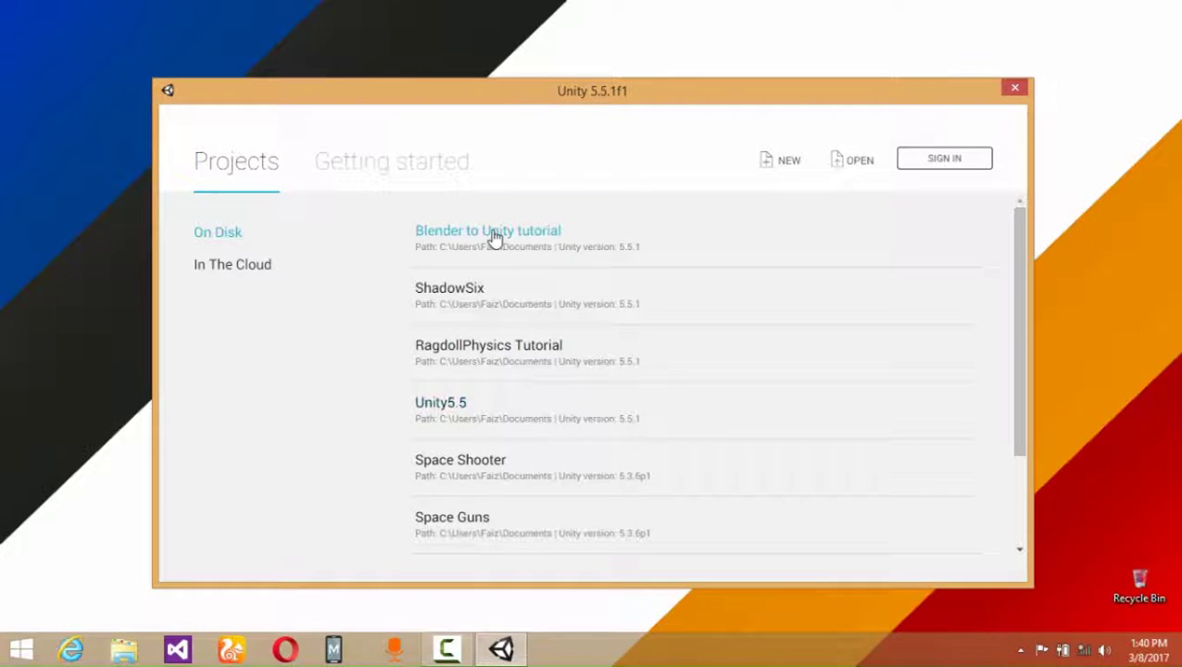
click(493, 238)
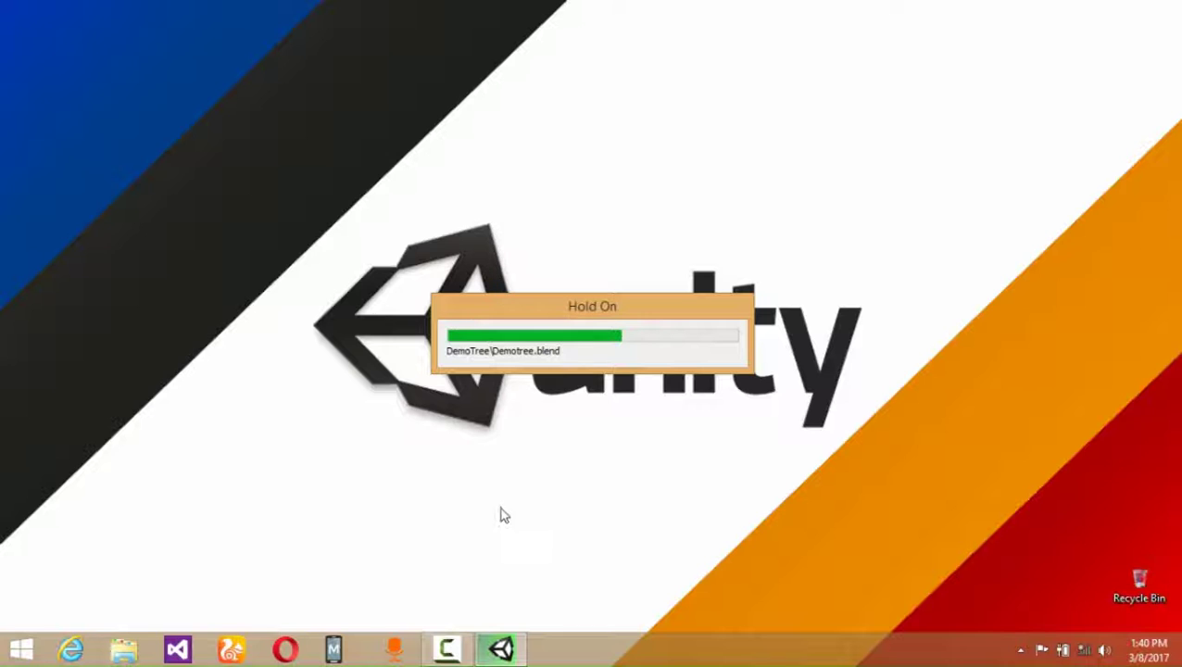
click(448, 649)
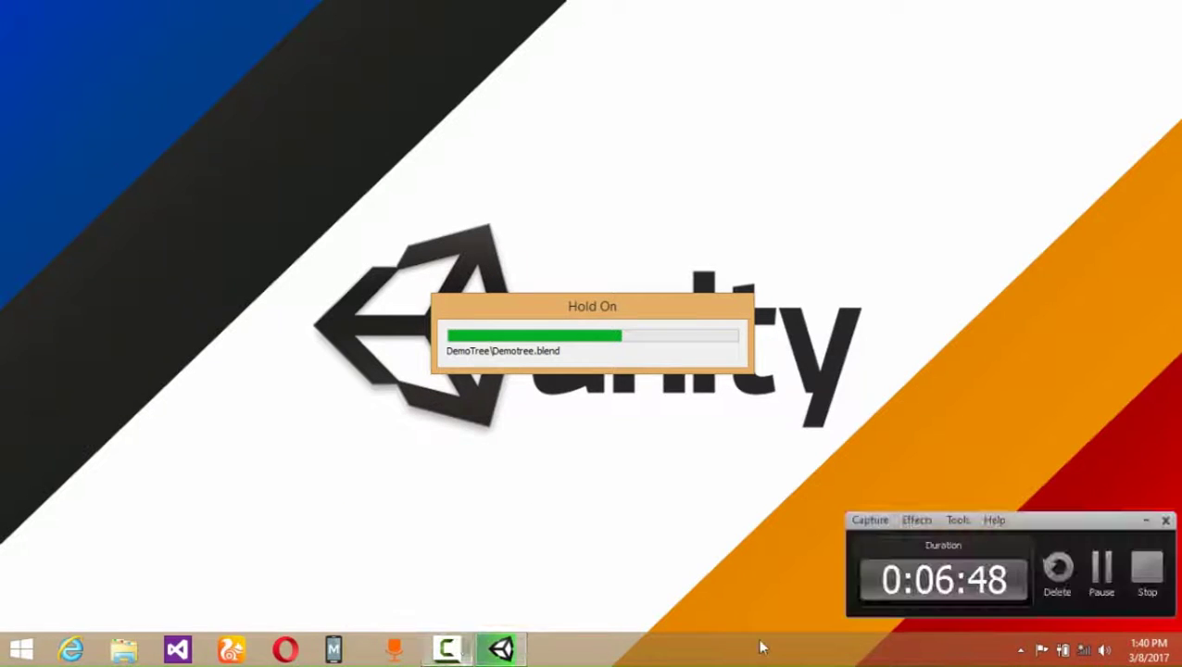
click(1102, 565)
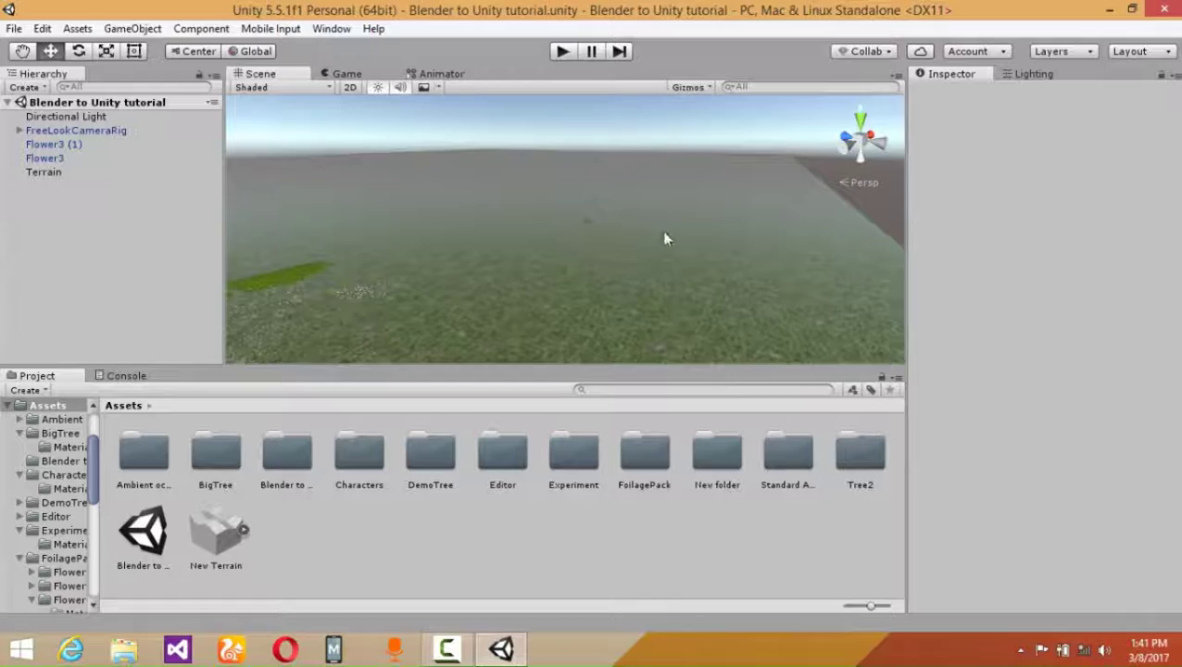
Uncheck Import Animation in the Demotree model's Animations settings and apply it
alt+drag(665, 240, 399, 343)
double_click(432, 456)
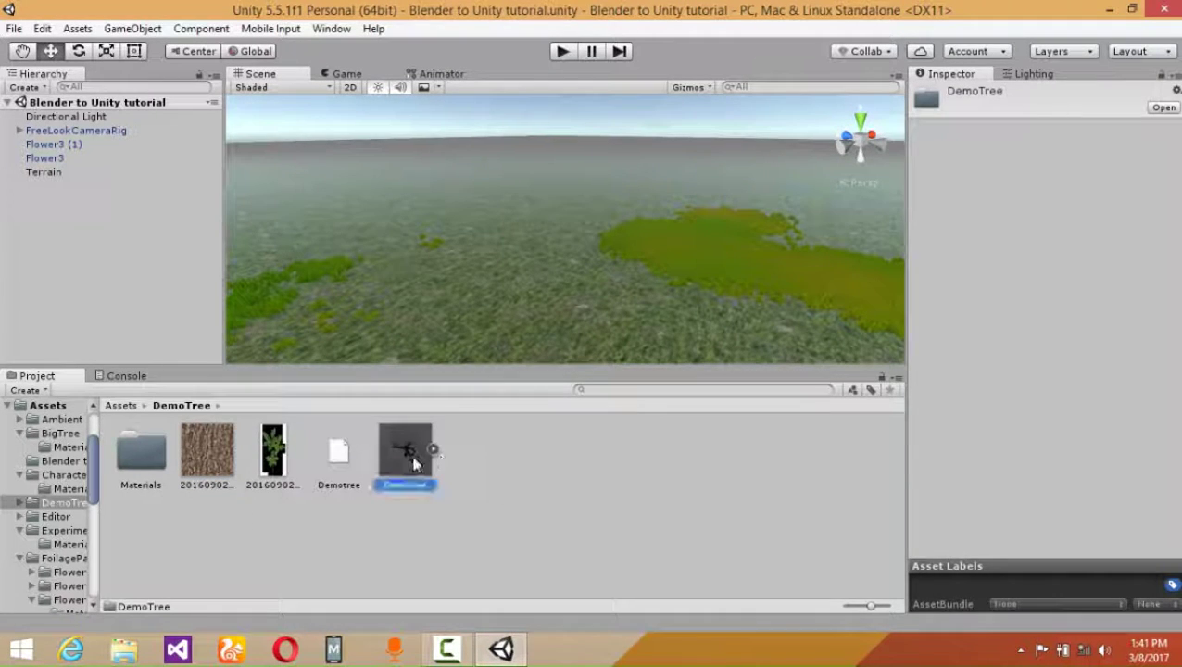
click(432, 449)
click(432, 449)
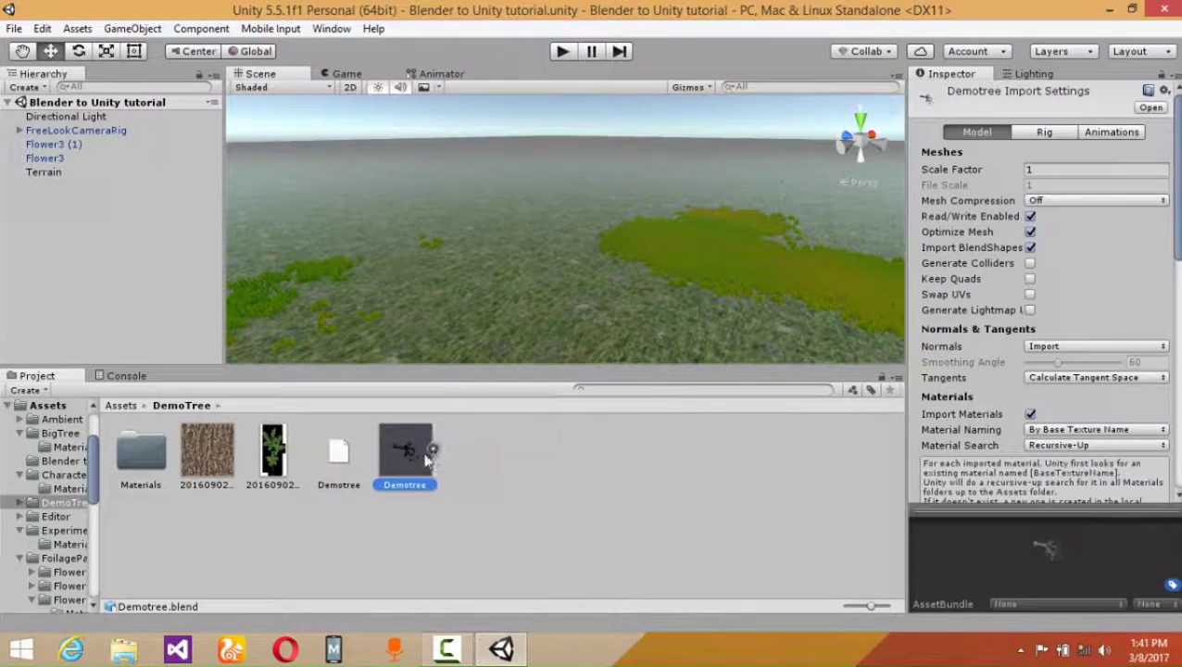
click(1111, 132)
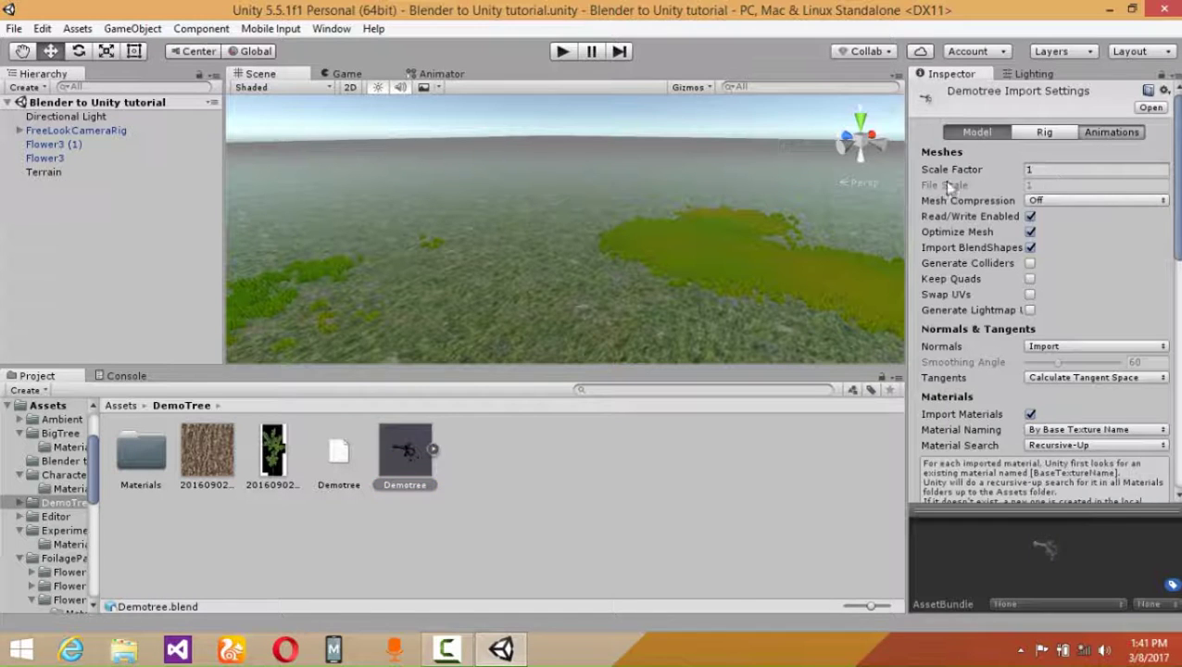
click(1030, 149)
click(1030, 149)
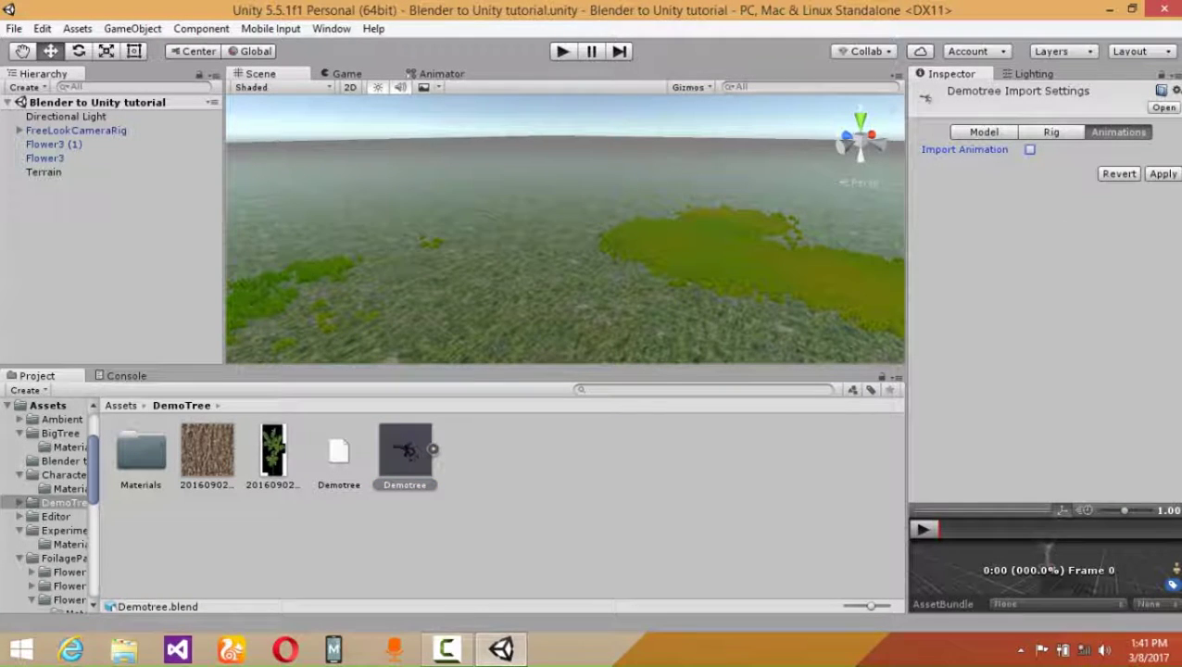
click(1162, 174)
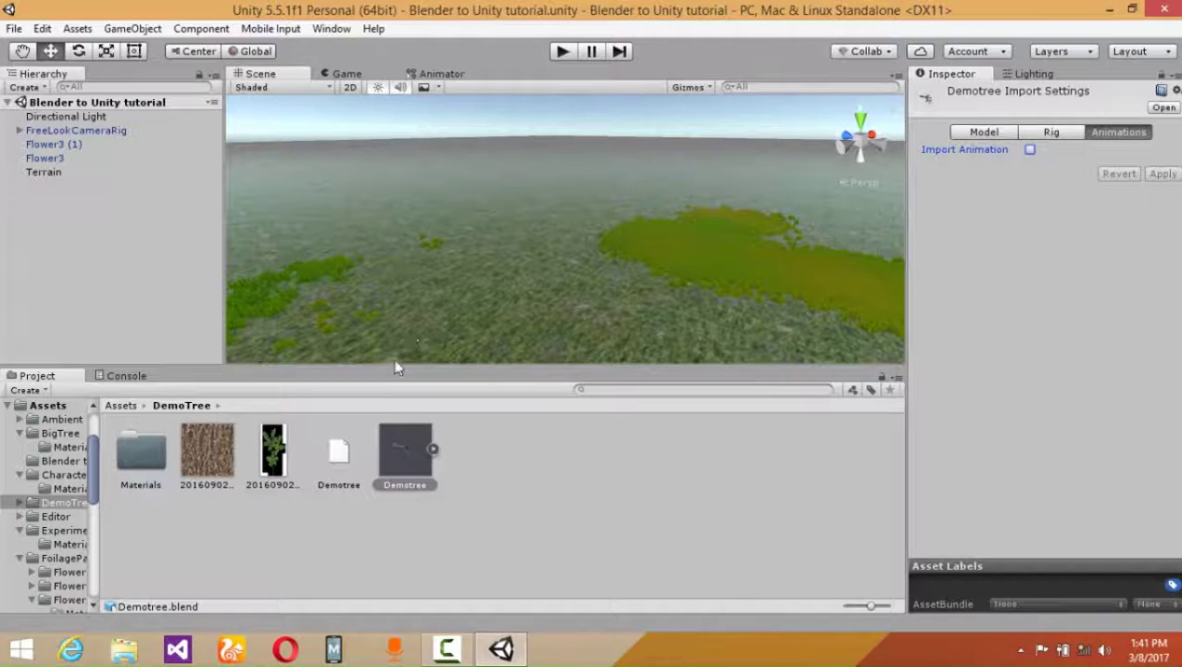
click(130, 452)
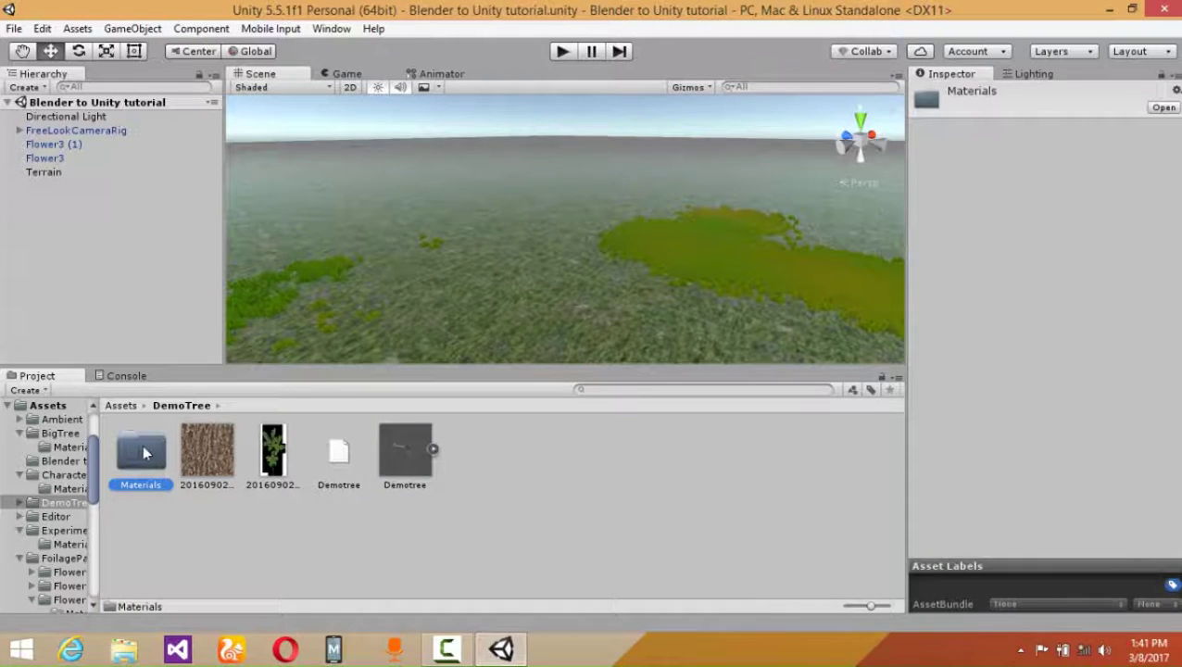
double_click(143, 452)
click(144, 452)
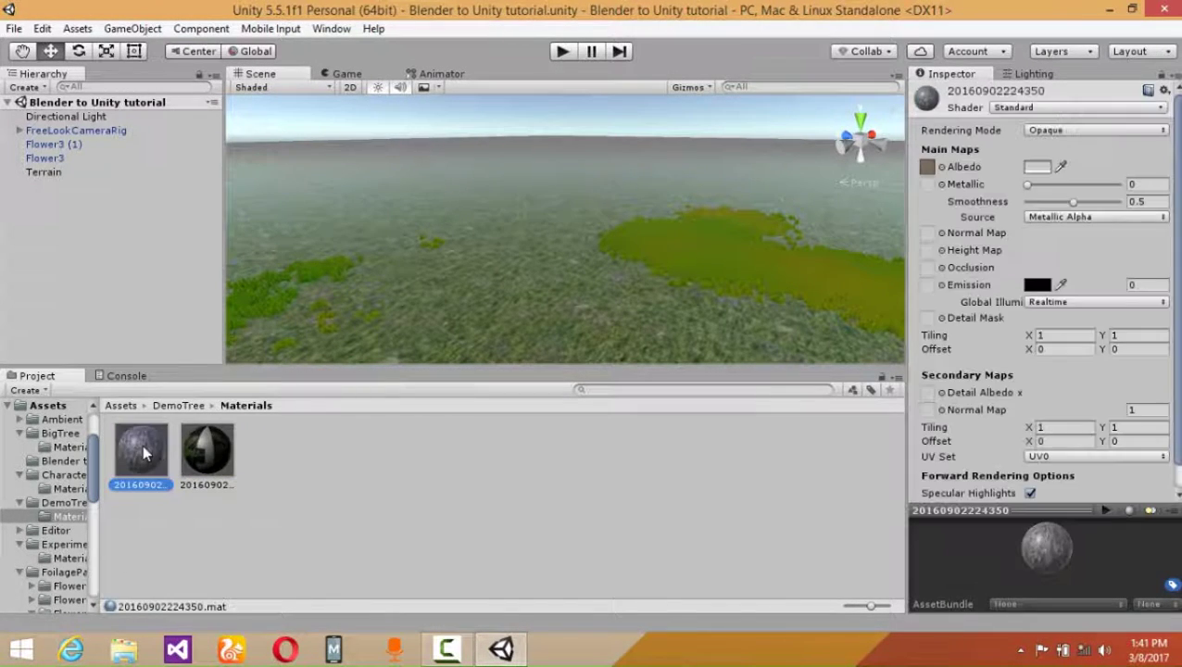
click(1039, 109)
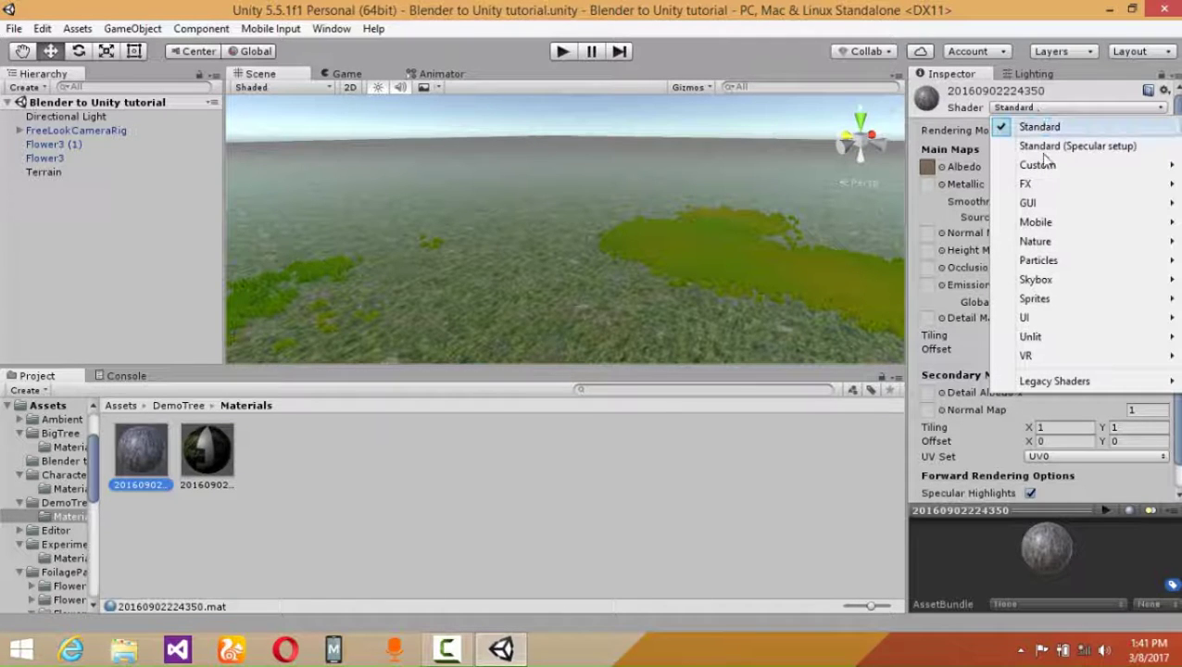
mouse_move(1062, 243)
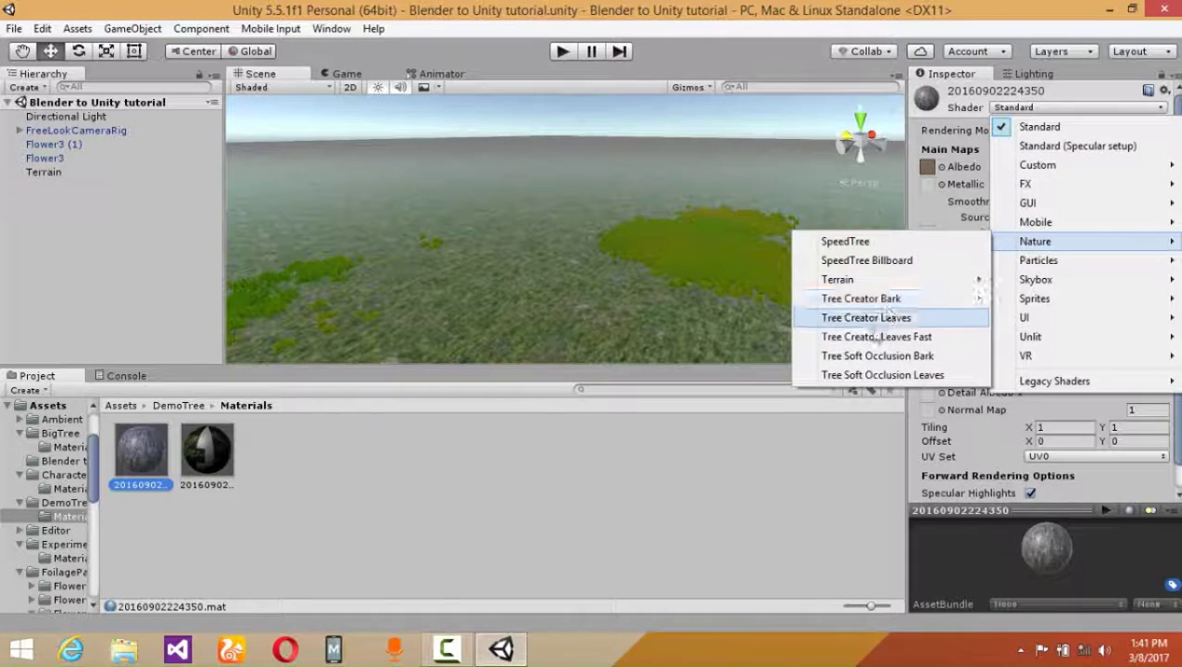
click(923, 358)
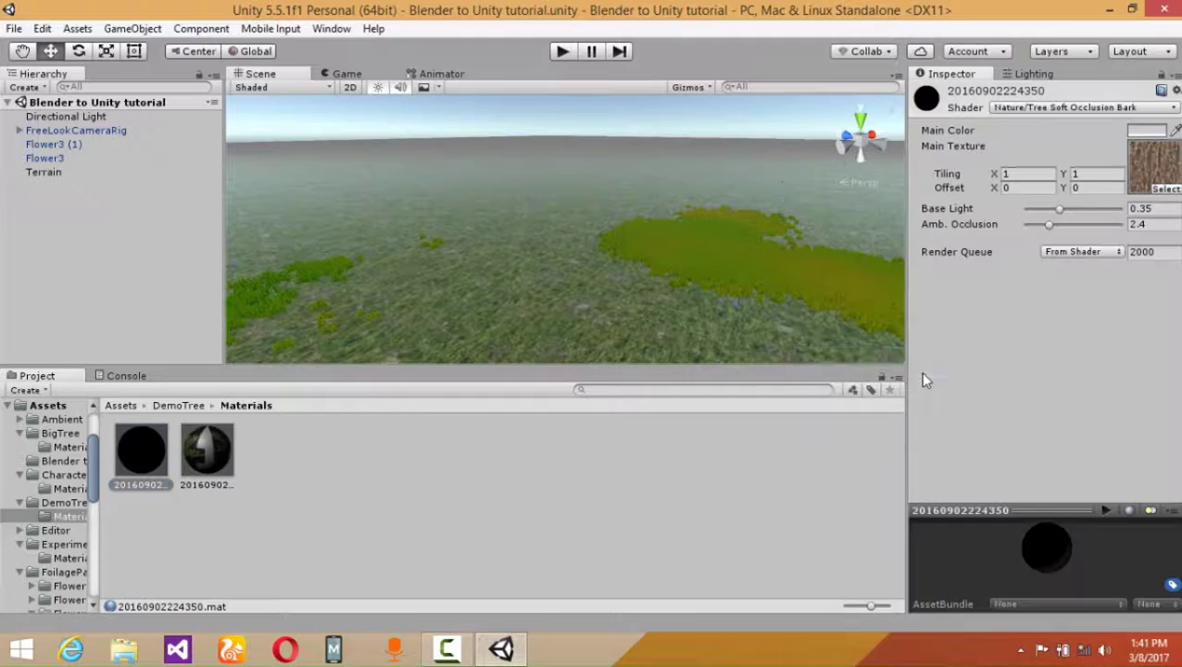
drag(1050, 226, 966, 227)
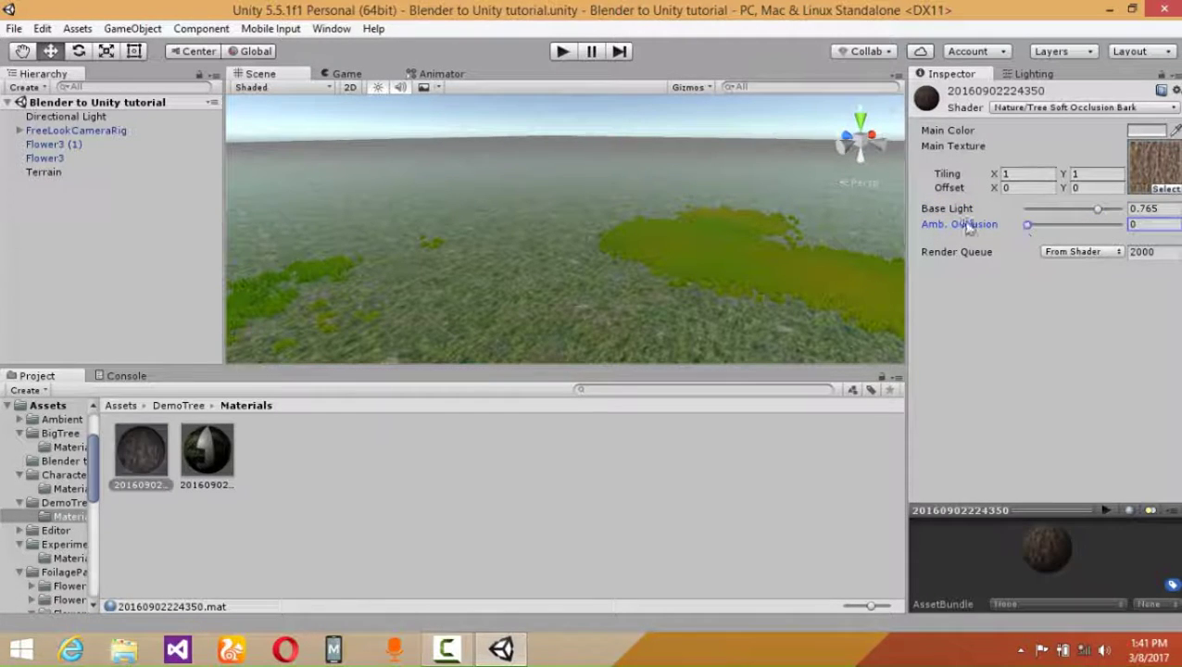
click(190, 445)
click(1023, 109)
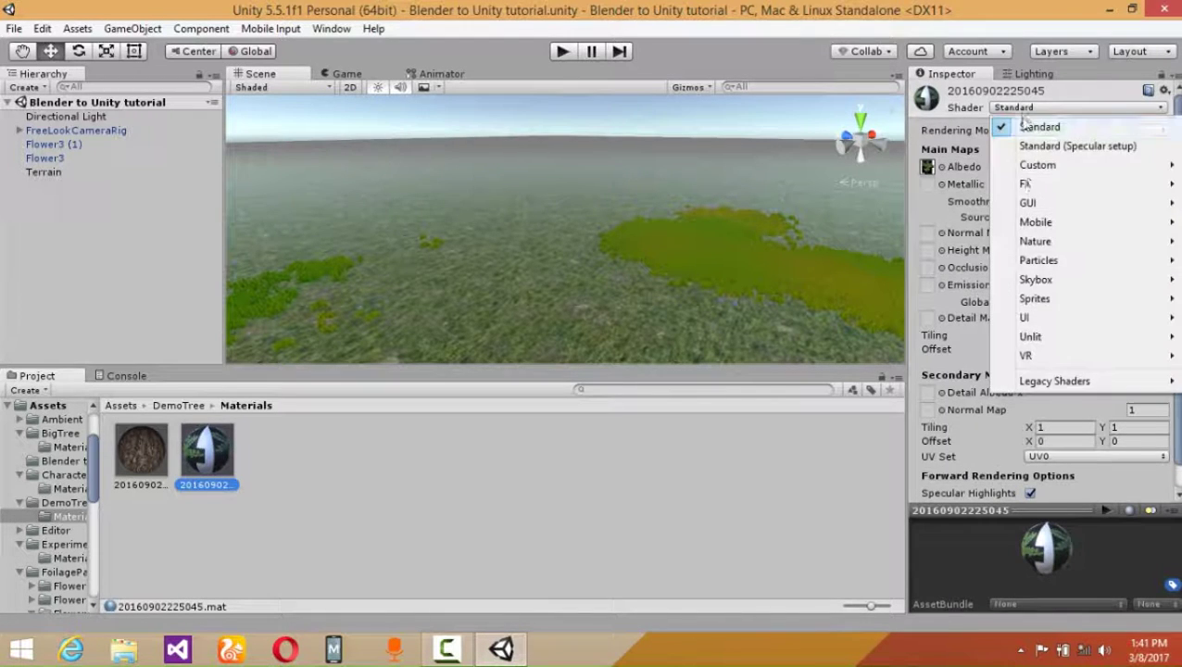
mouse_move(1036, 241)
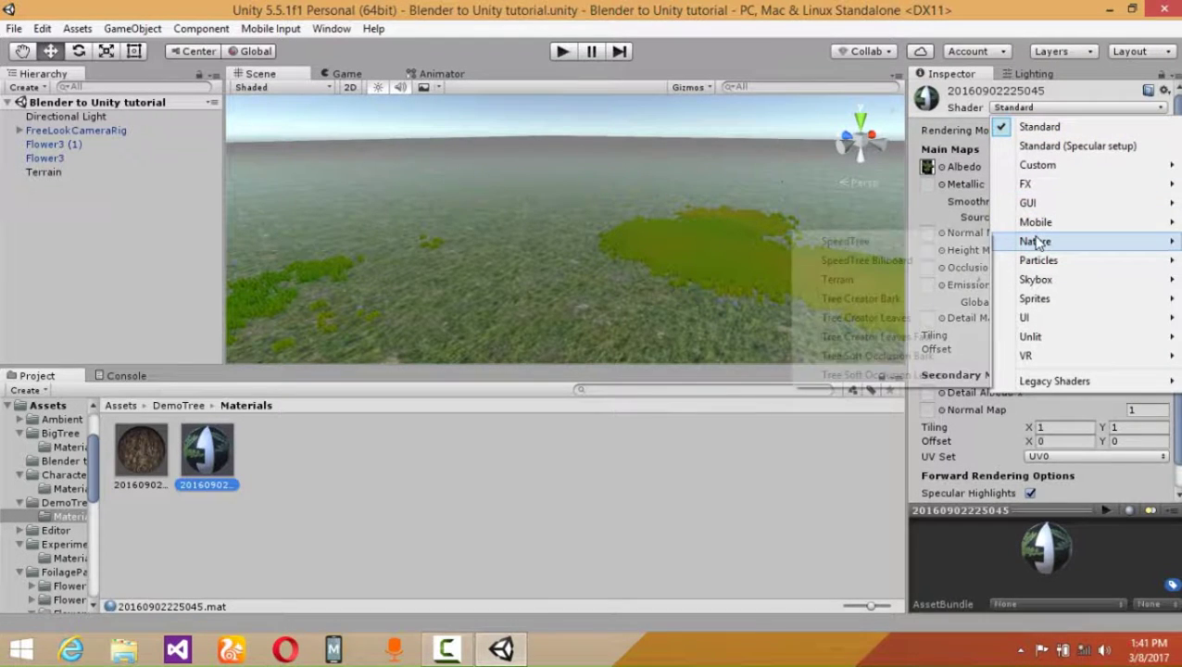
click(871, 375)
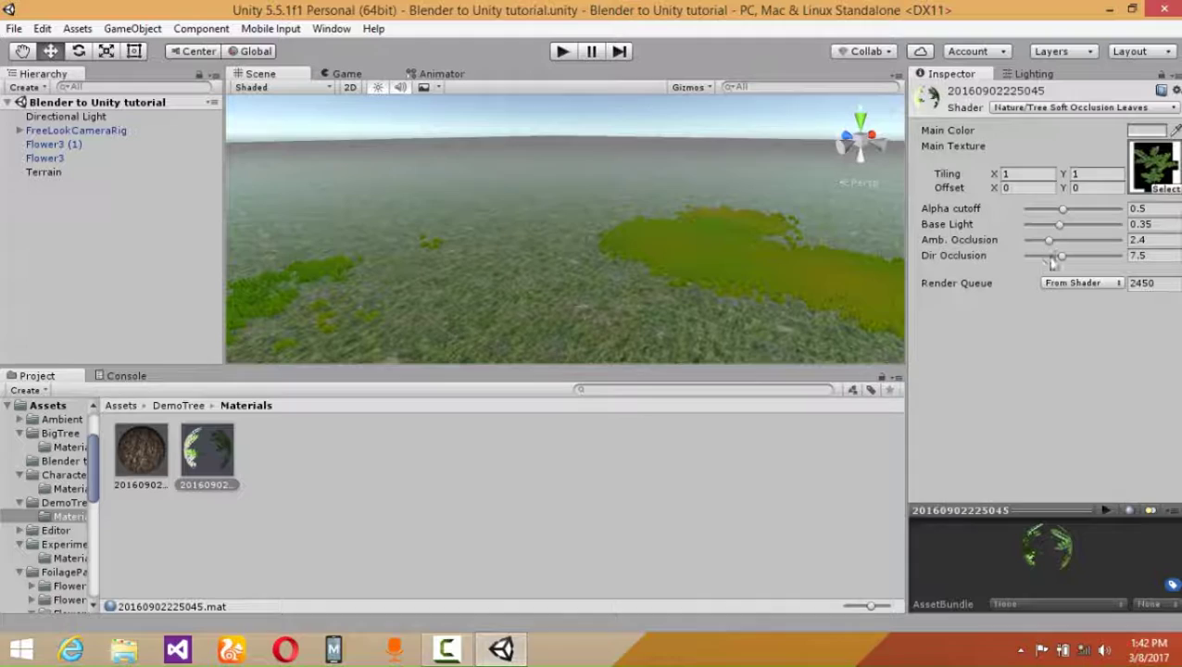
drag(1061, 259, 1027, 209)
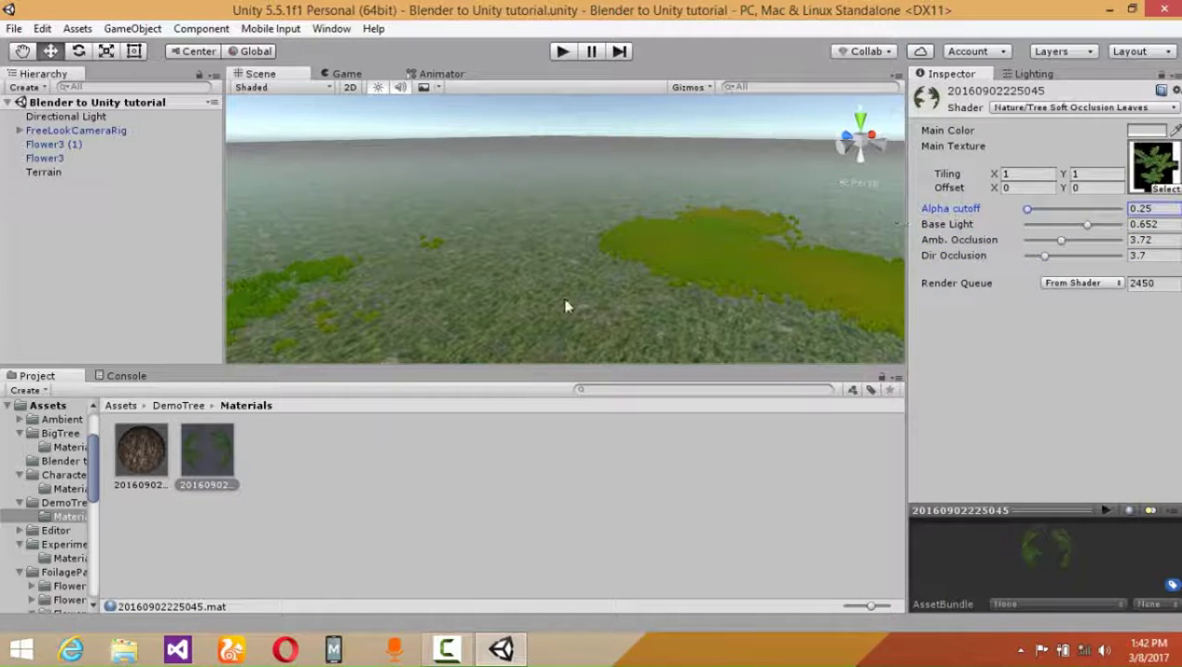
right_click(485, 248)
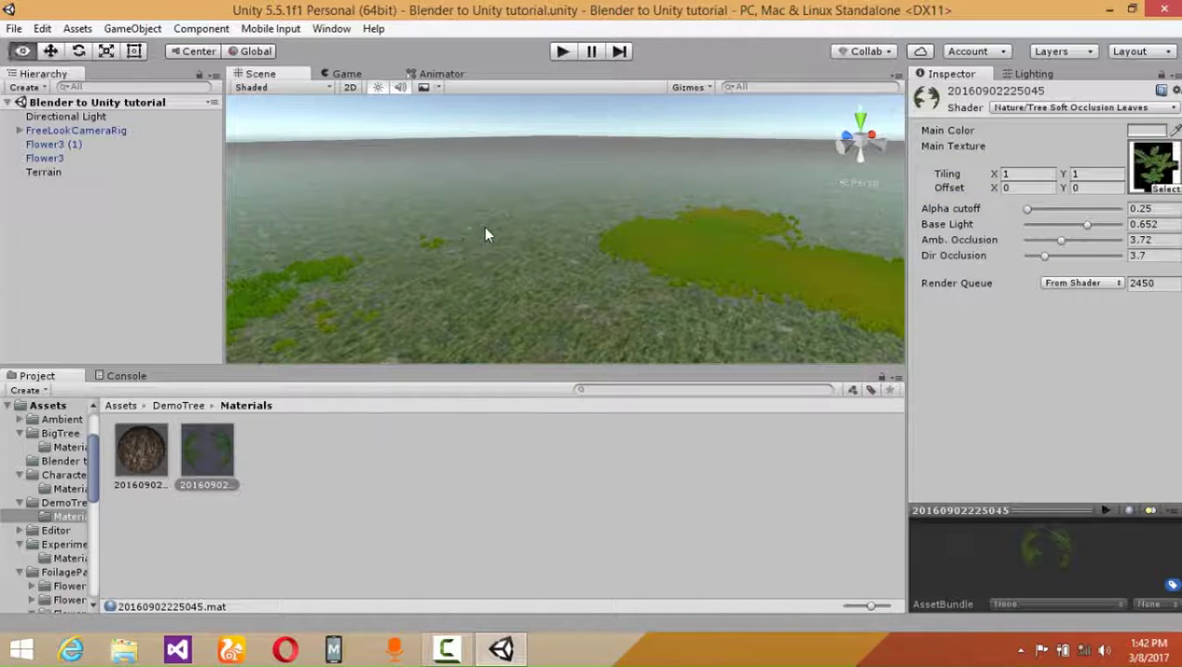
Drop the Demotree model onto the terrain, frame it, and orbit around it
click(486, 234)
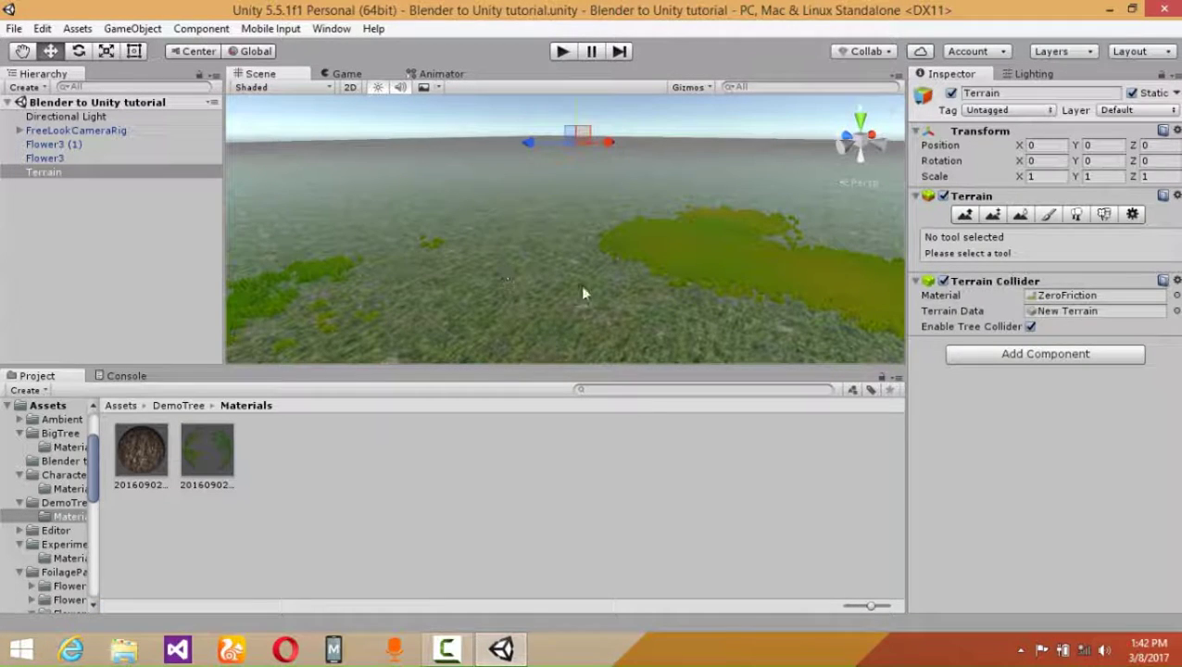
click(193, 411)
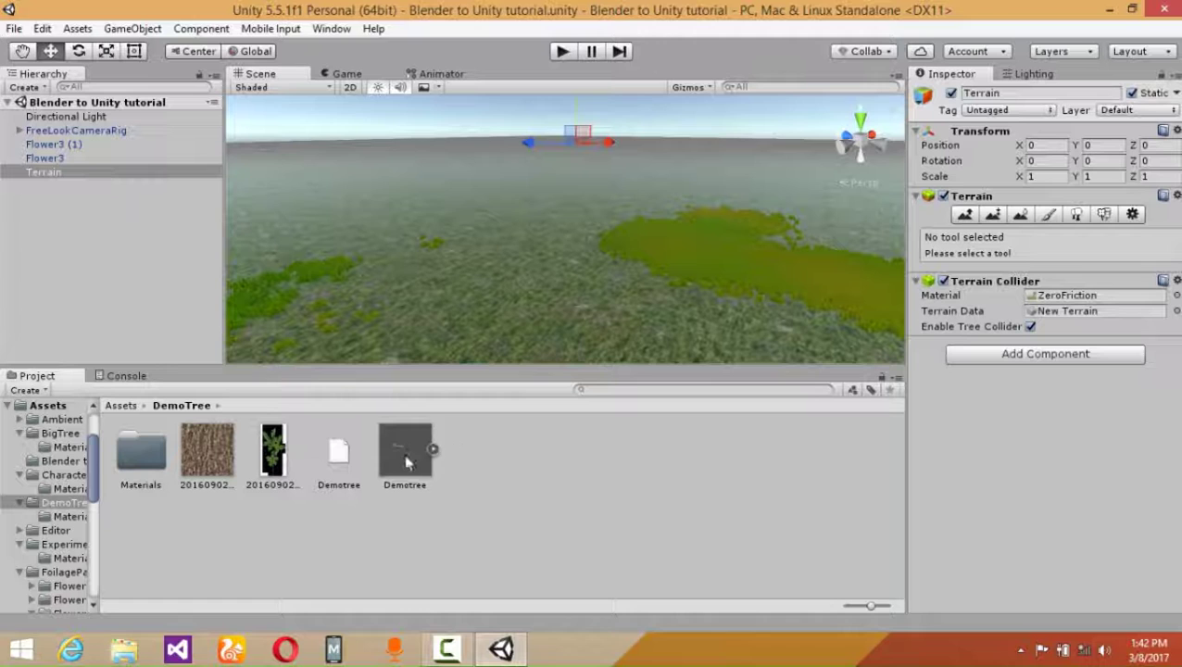
click(431, 449)
click(431, 450)
drag(405, 449, 532, 273)
key(f)
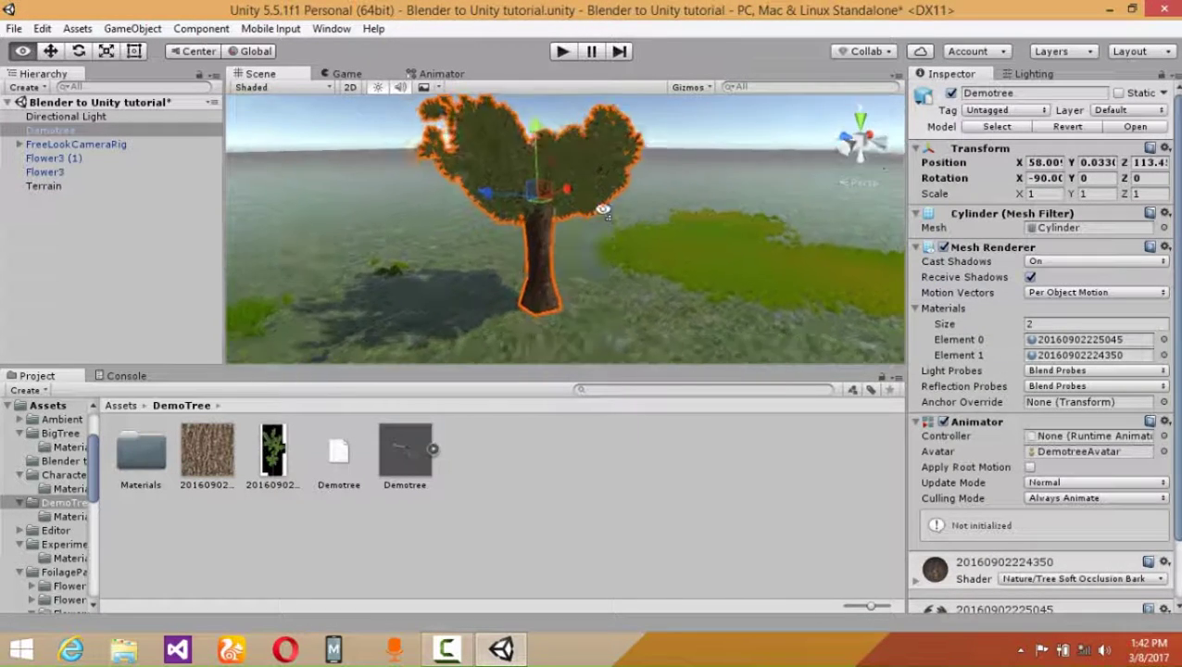
click(479, 199)
scroll(517, 273, up, 5)
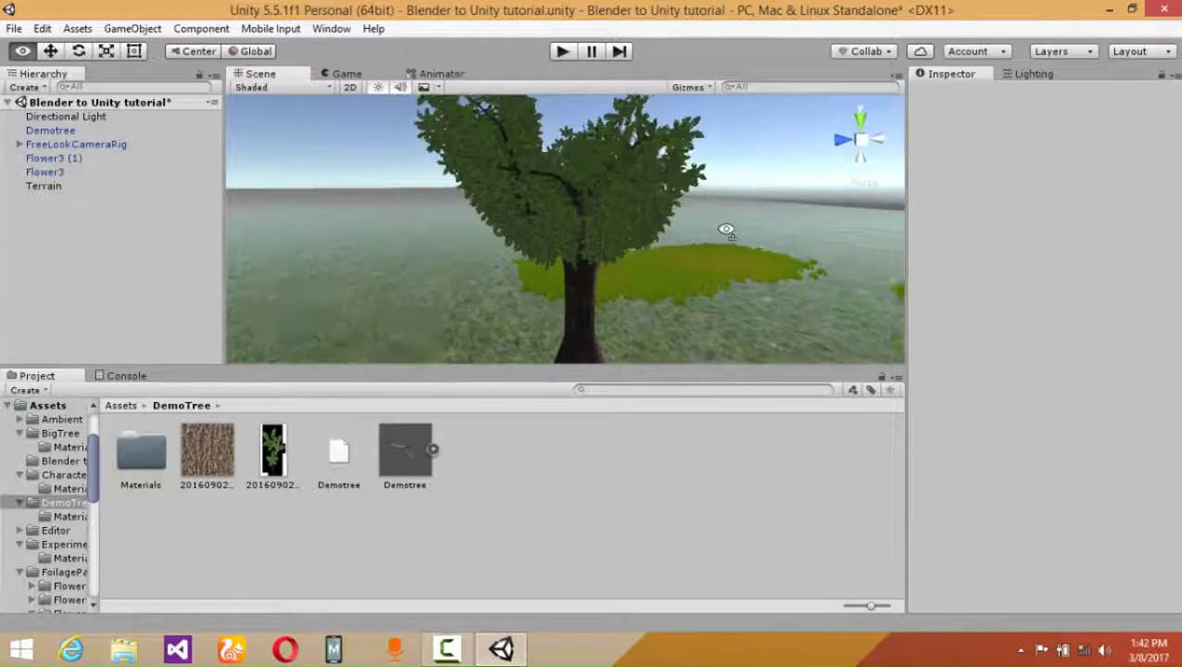
alt+drag(517, 273, 309, 220)
click(308, 219)
alt+drag(564, 263, 648, 254)
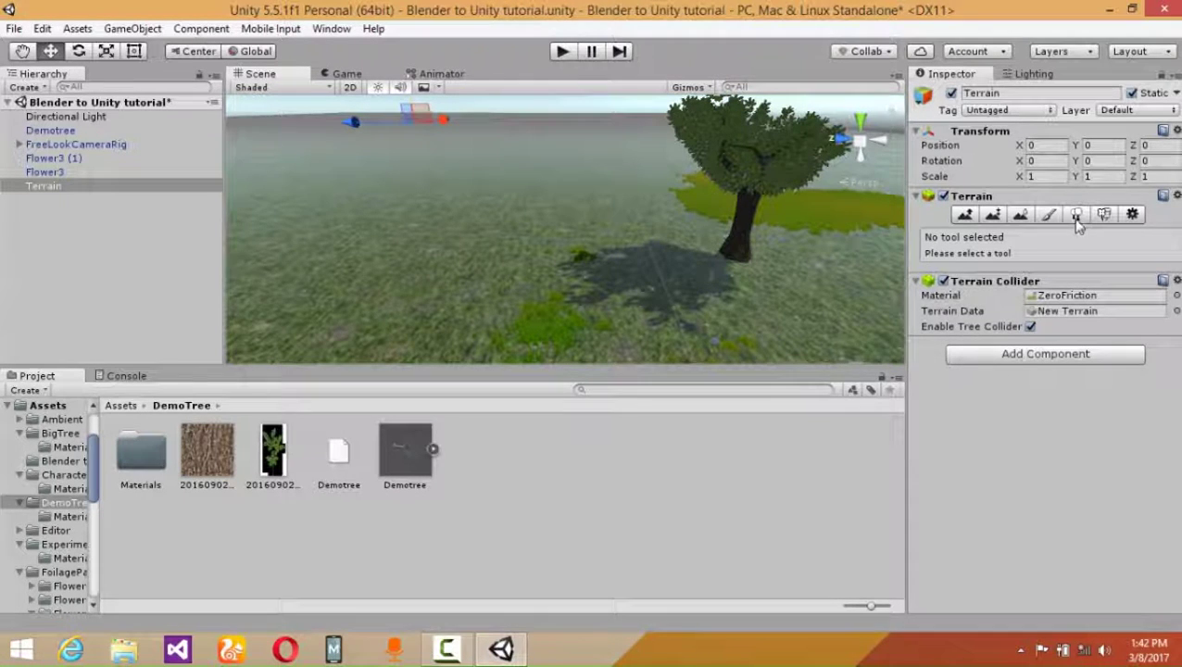
Add the Demotree prefab as a tree type in the terrain's Place Trees tool
click(1075, 215)
click(1068, 326)
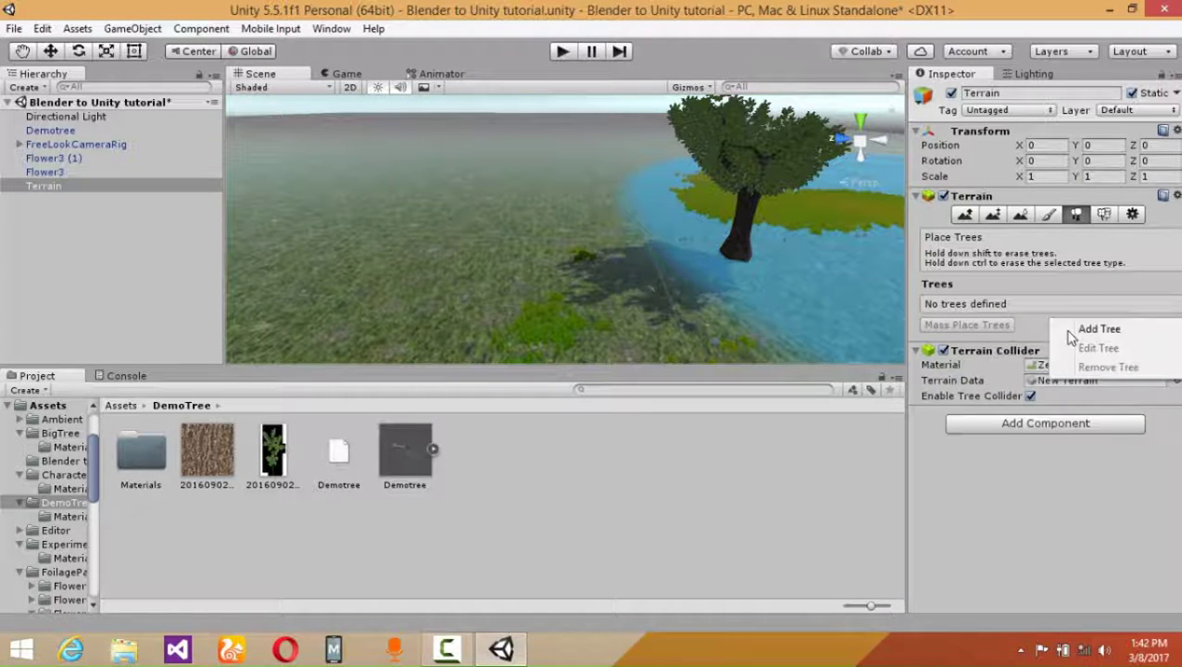
click(1107, 326)
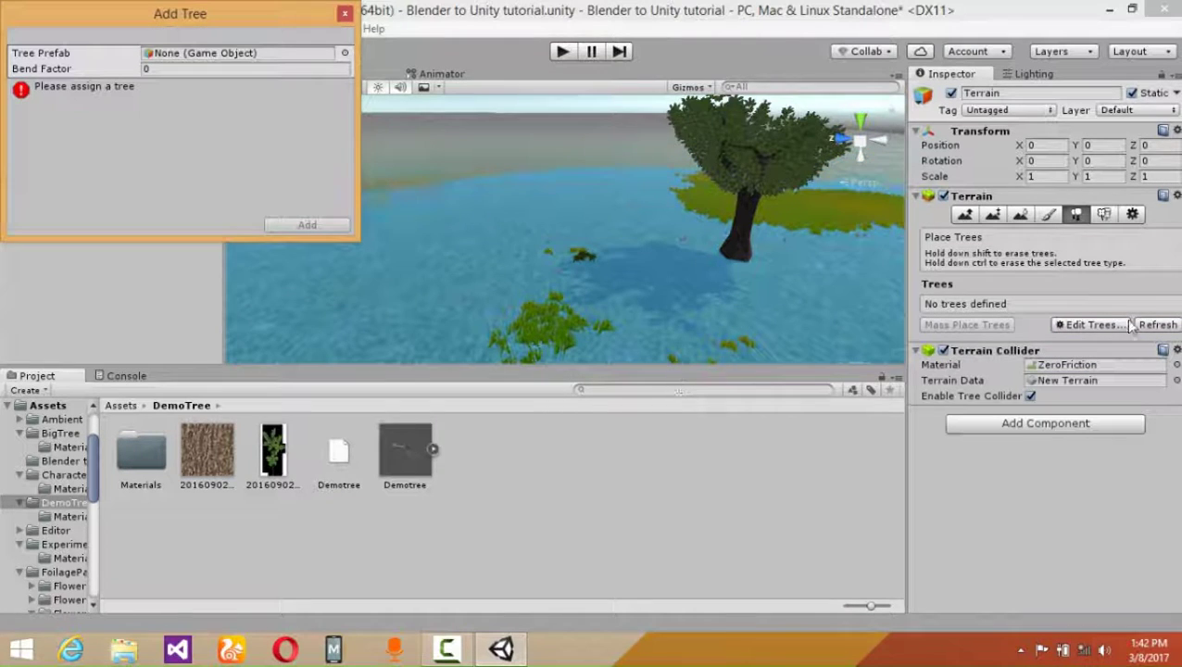
drag(408, 446, 276, 56)
click(307, 225)
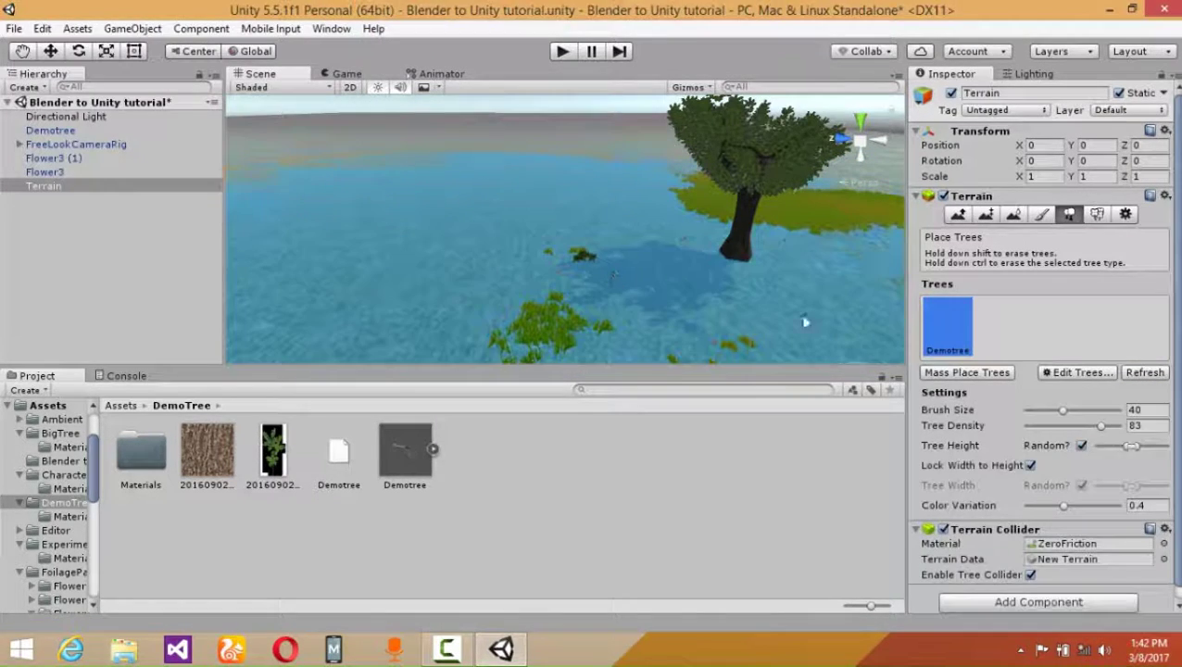
Set the brush size to 26.8 and paint Demotree copies across the terrain
mouse_move(1062, 412)
mouse_down()
mouse_move(1050, 413)
mouse_move(1090, 435)
mouse_up()
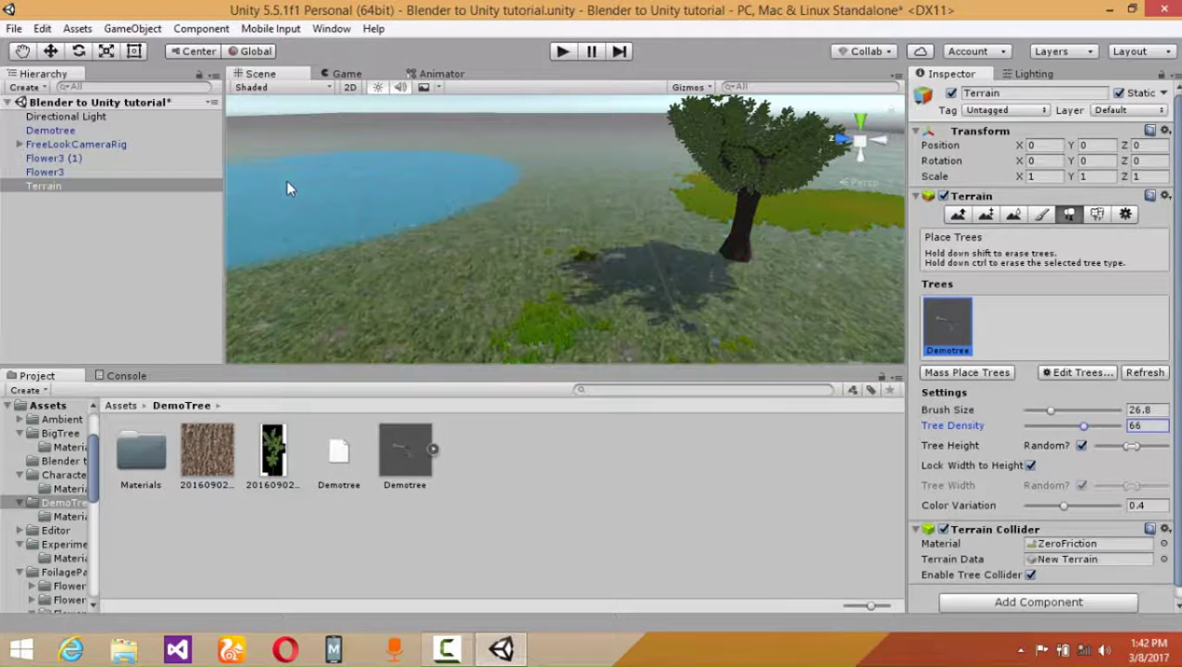
mouse_move(355, 200)
mouse_down()
mouse_move(482, 225)
mouse_move(464, 232)
mouse_move(477, 245)
mouse_move(554, 246)
mouse_move(585, 190)
mouse_move(609, 228)
mouse_move(483, 218)
mouse_move(617, 227)
mouse_move(546, 220)
mouse_up()
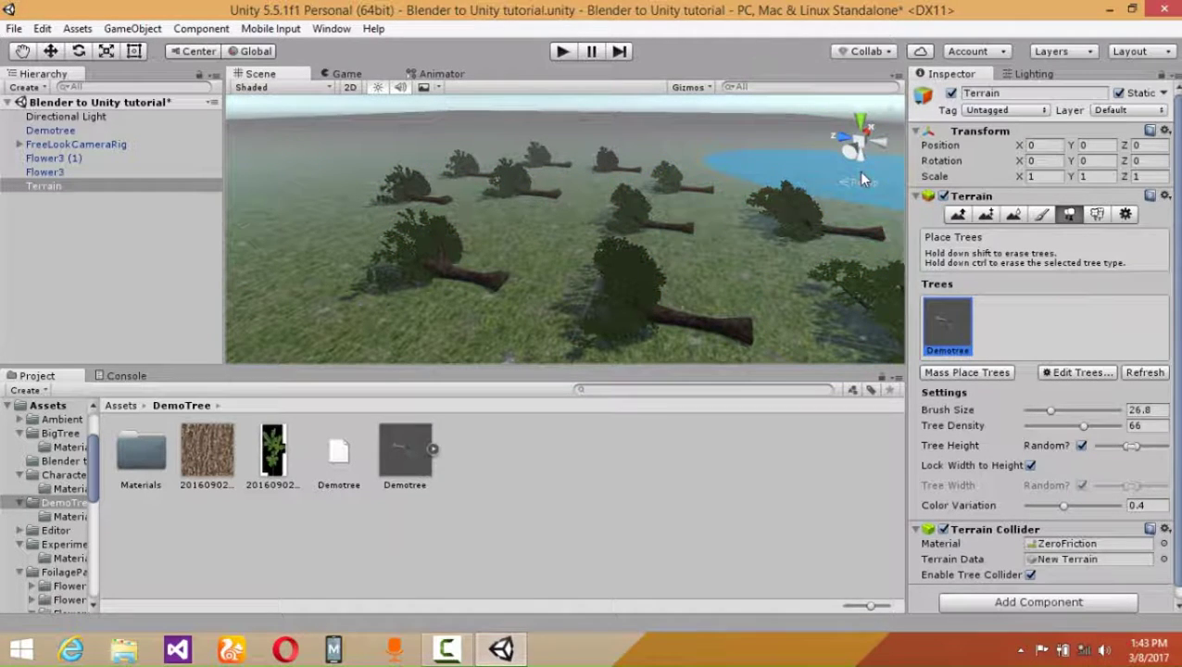
middle_drag(765, 230, 868, 125)
alt+drag(592, 274, 565, 234)
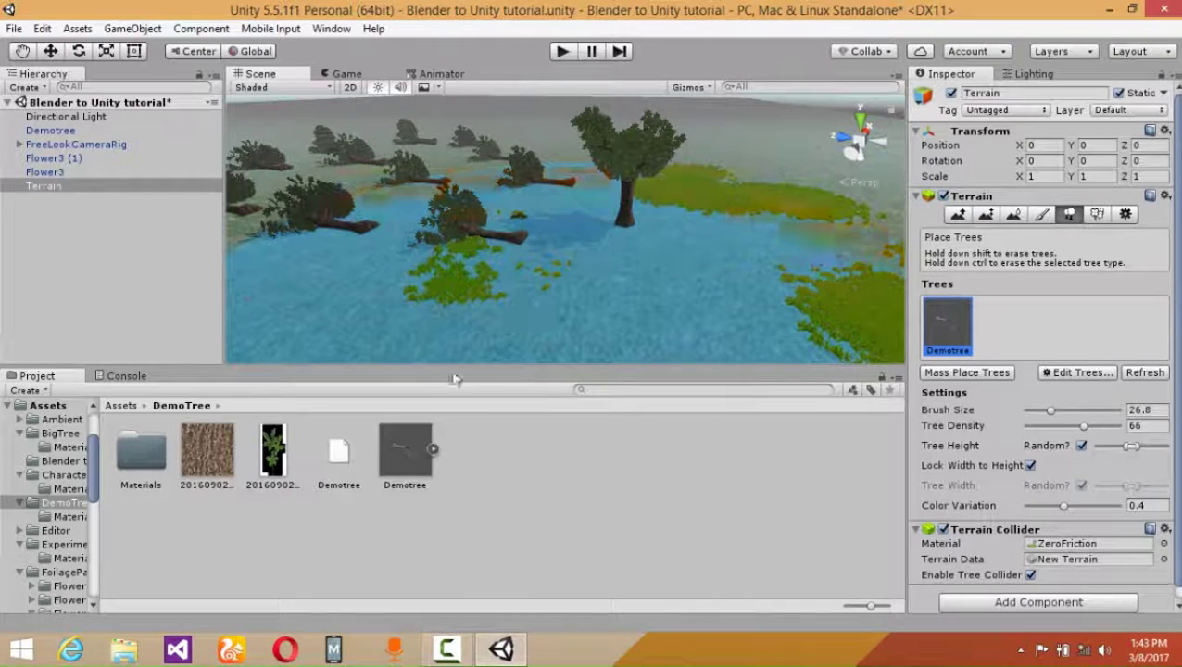
Open Demotree.blend in Blender and select the entire tree mesh in Edit Mode
double_click(412, 451)
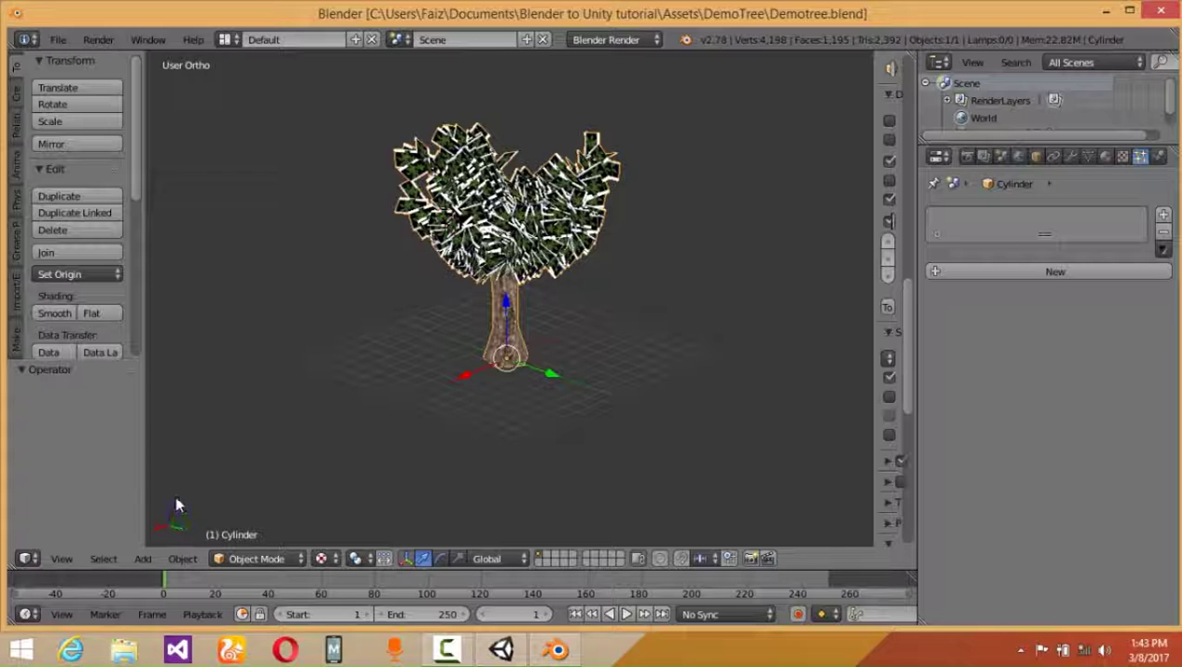
middle_drag(414, 347, 447, 377)
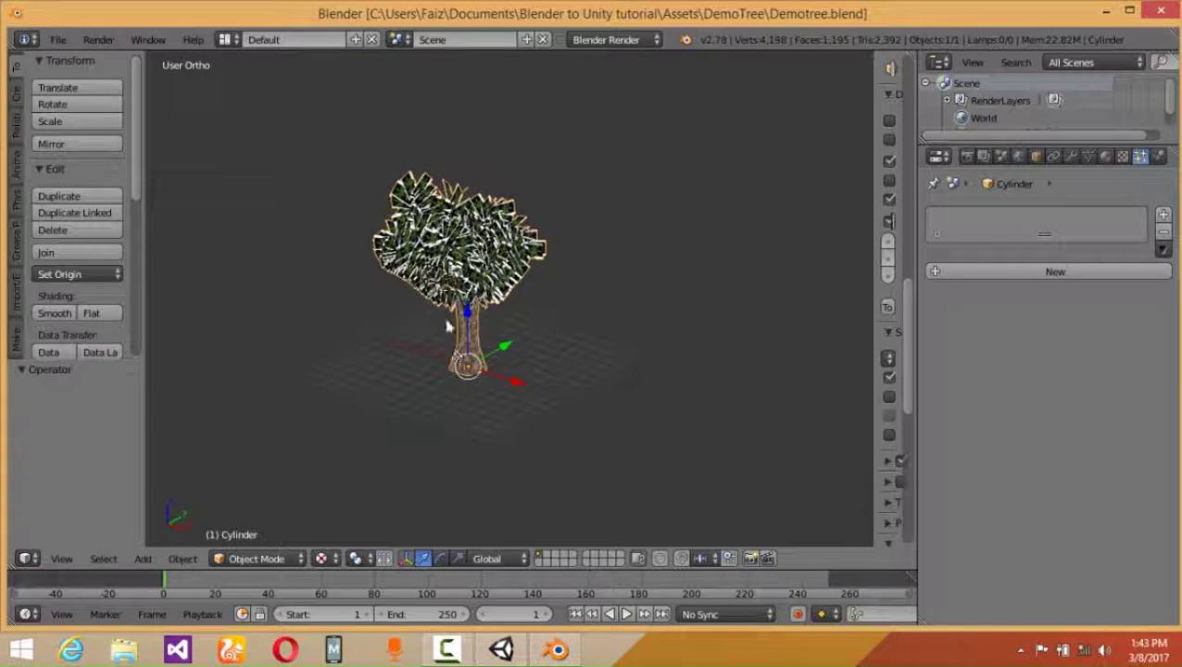
click(281, 560)
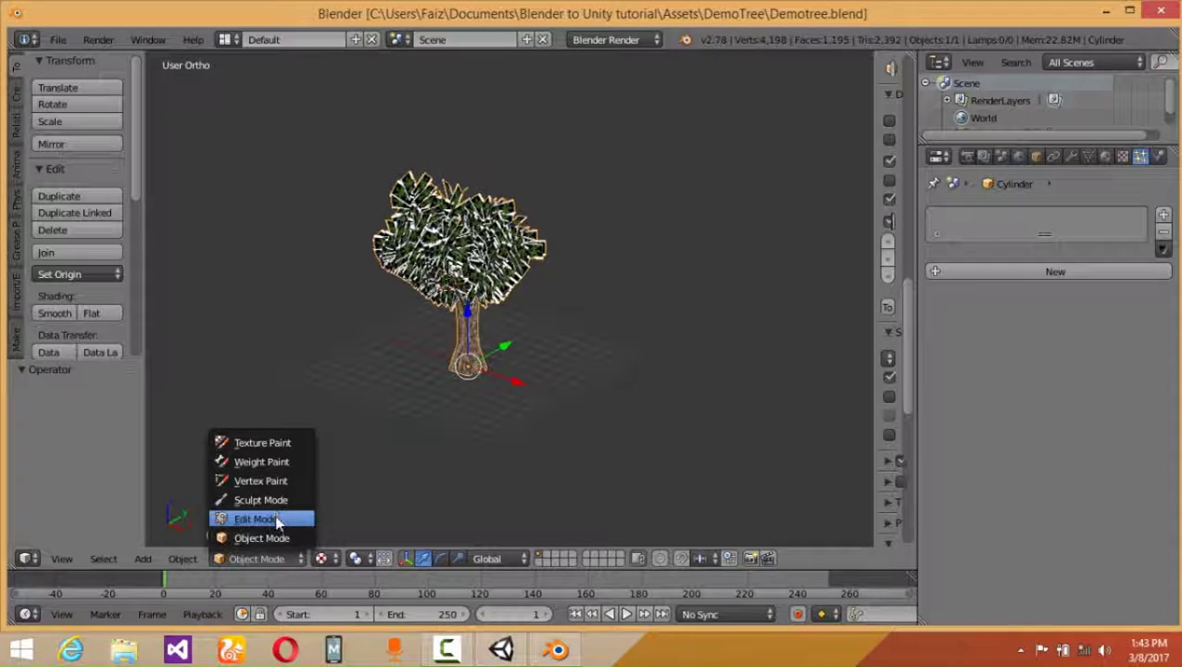
click(269, 519)
scroll(468, 416, up, 2)
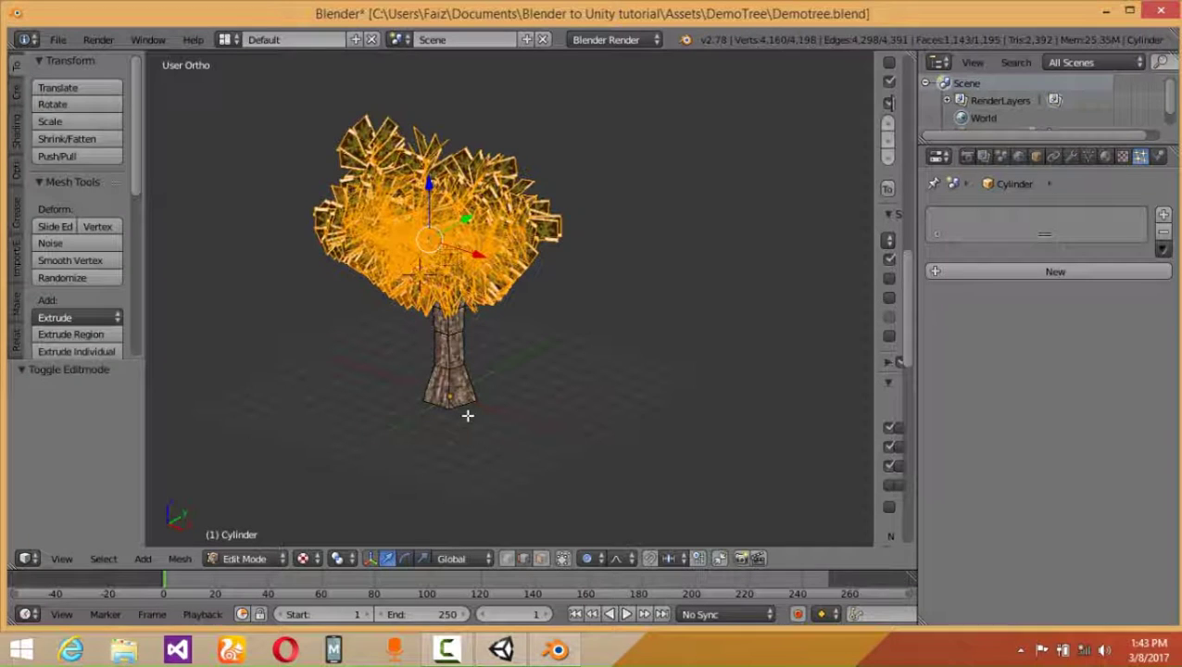
key(a)
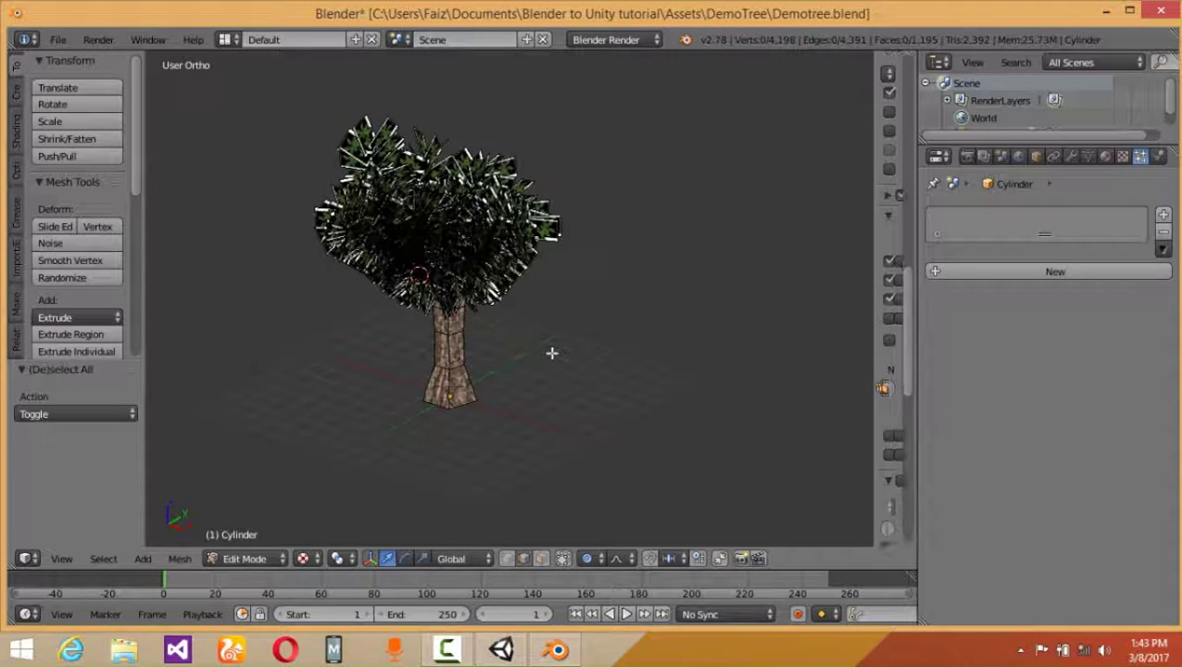
key(a)
scroll(533, 351, down, 2)
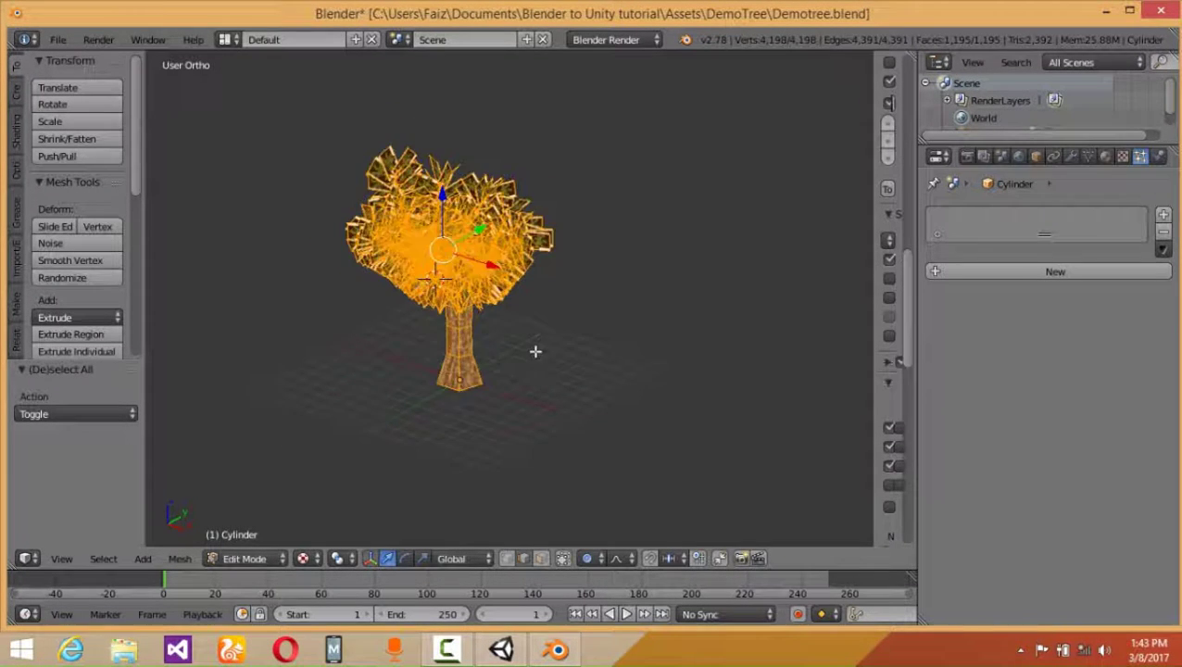
middle_drag(532, 351, 448, 301)
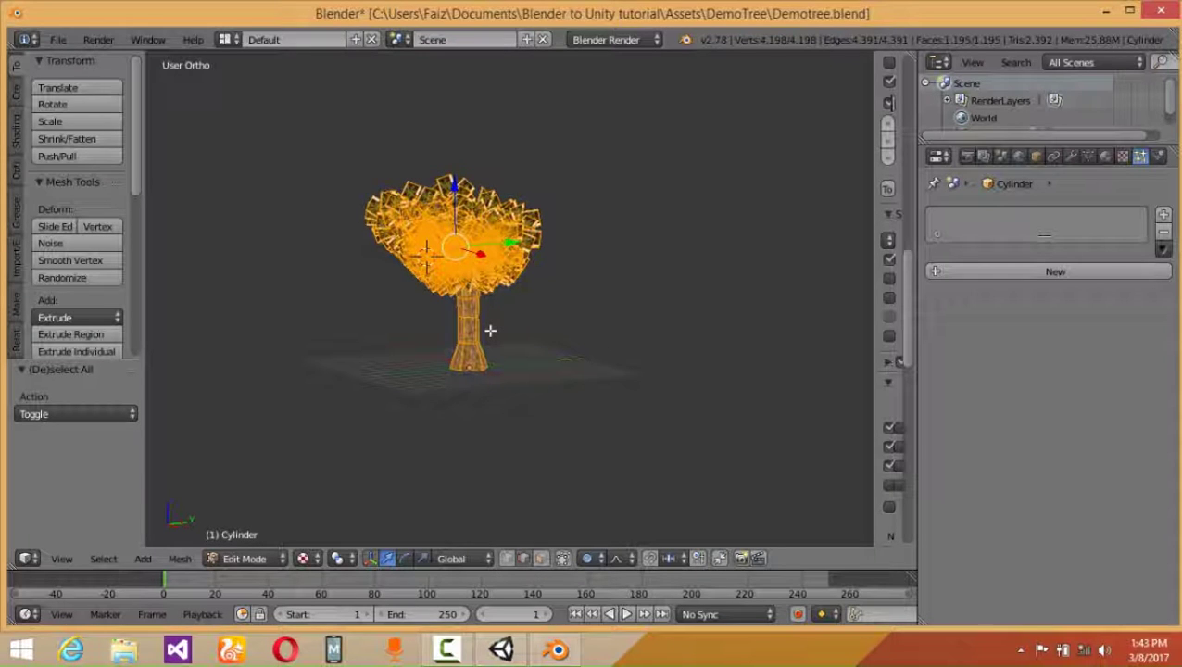
Rotate the mesh -90° about X and recentre it along Y and Z
key(s)
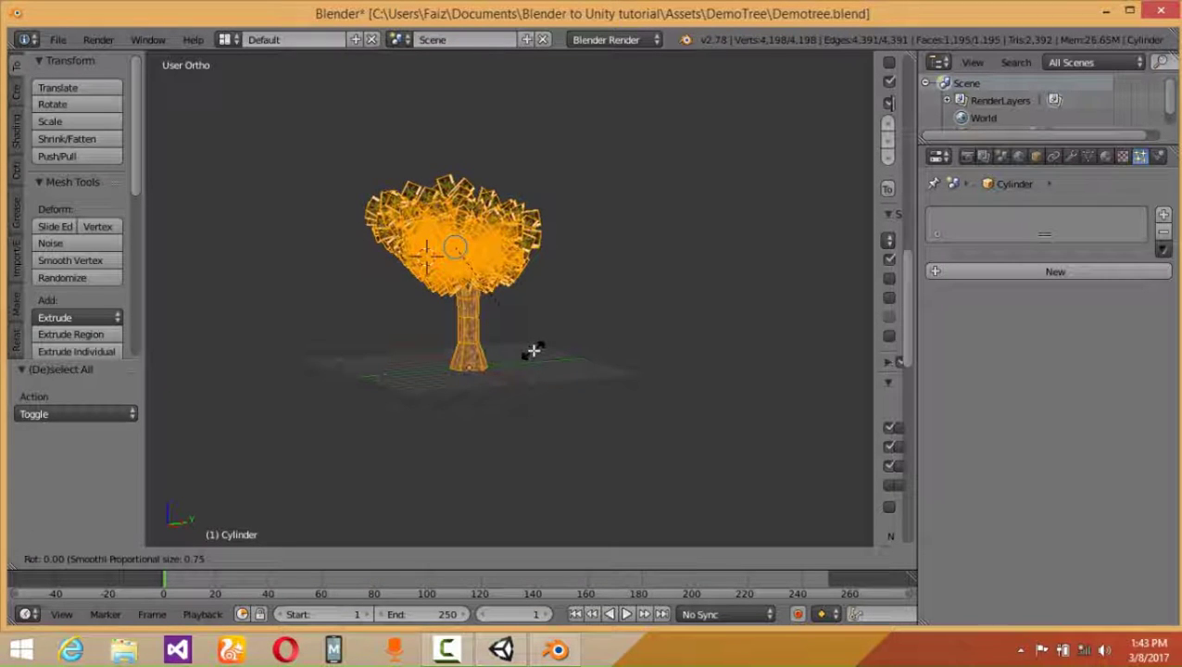
key(x)
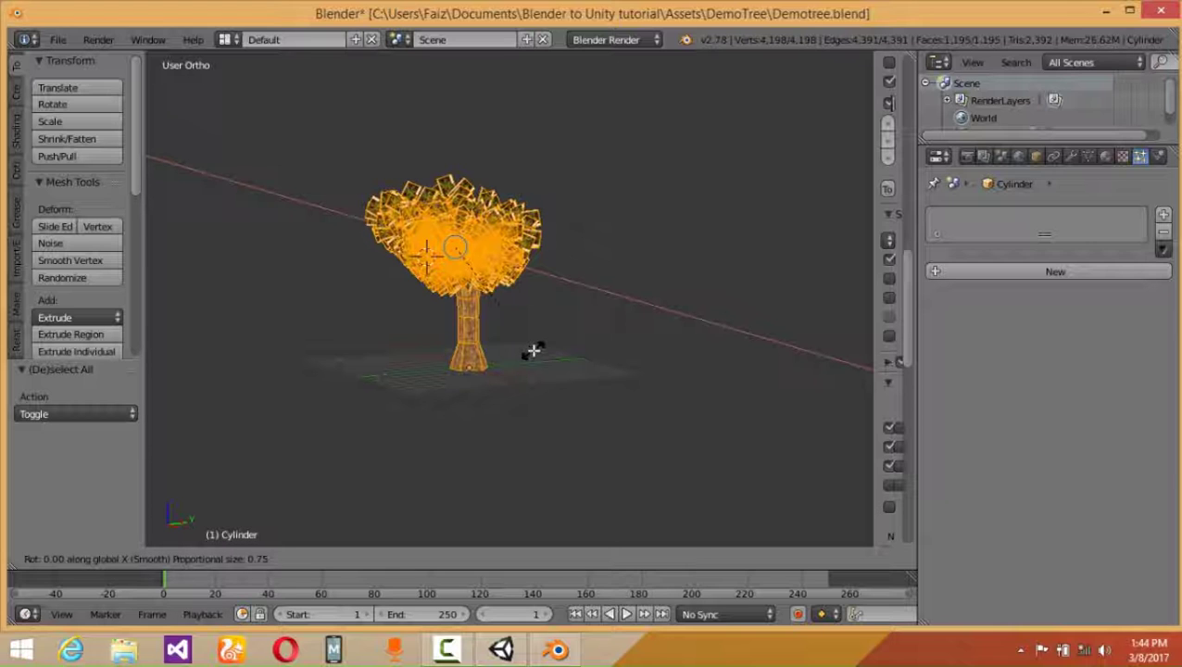
text(-90)
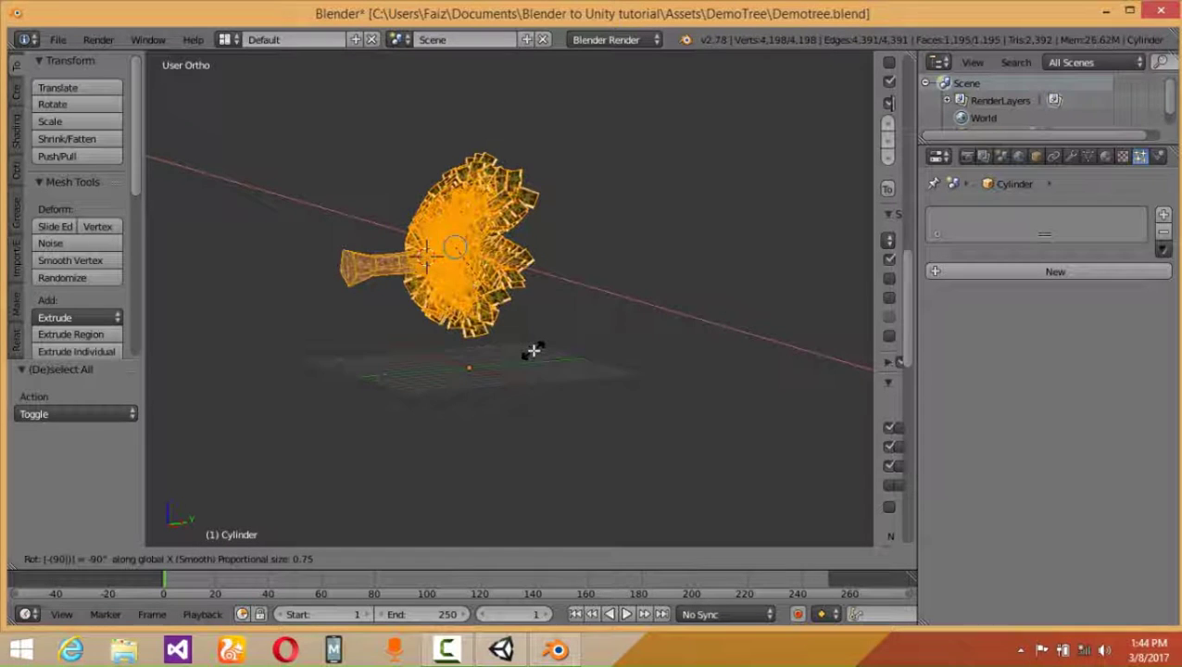
key(Return)
middle_drag(519, 317, 450, 305)
key(g)
key(y)
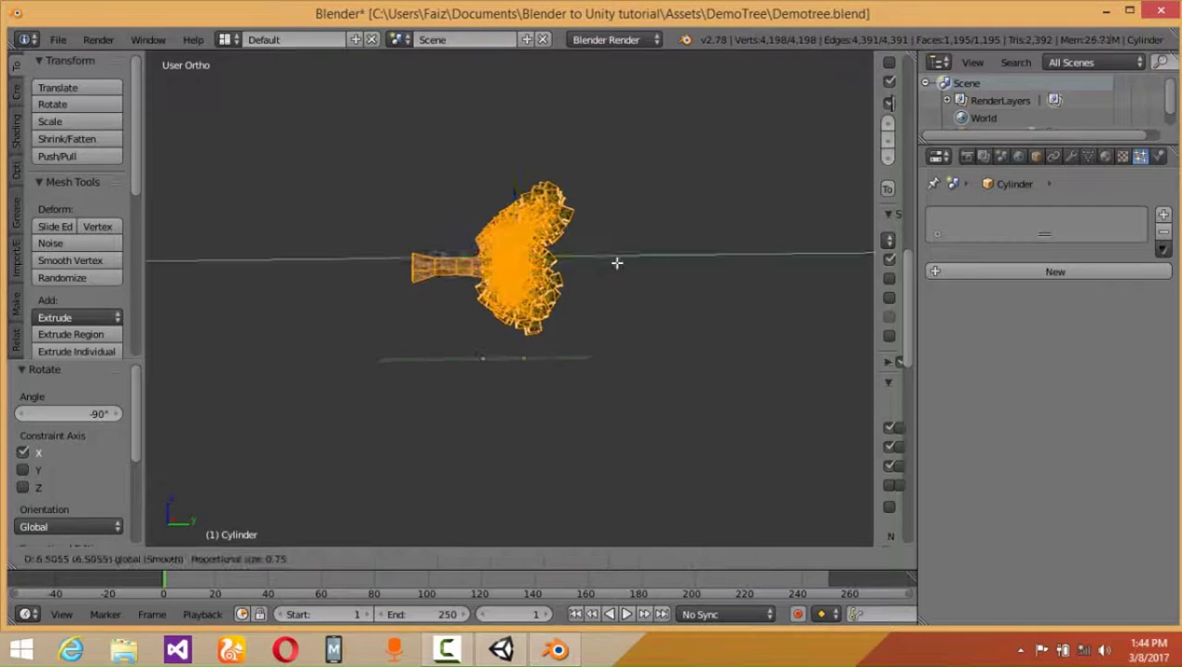
click(648, 268)
key(g)
key(z)
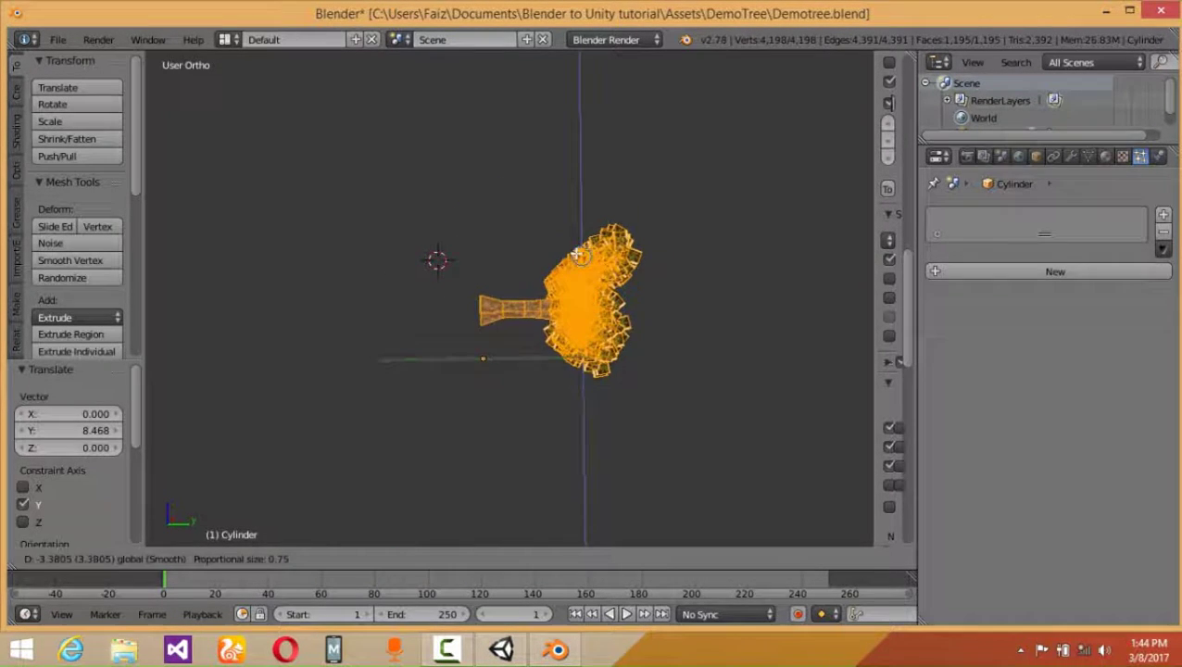
click(576, 279)
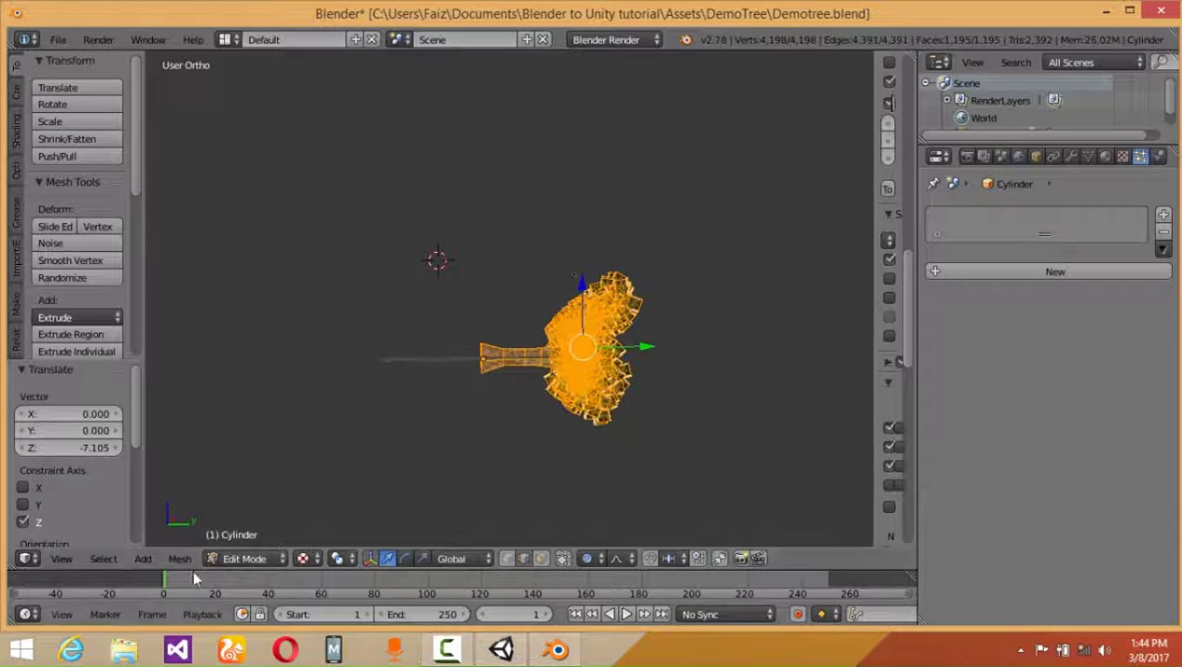
In Object Mode, rotate the tree 90° on X, save Demotree.blend, and return to Unity
click(243, 559)
click(246, 538)
middle_drag(401, 335, 459, 377)
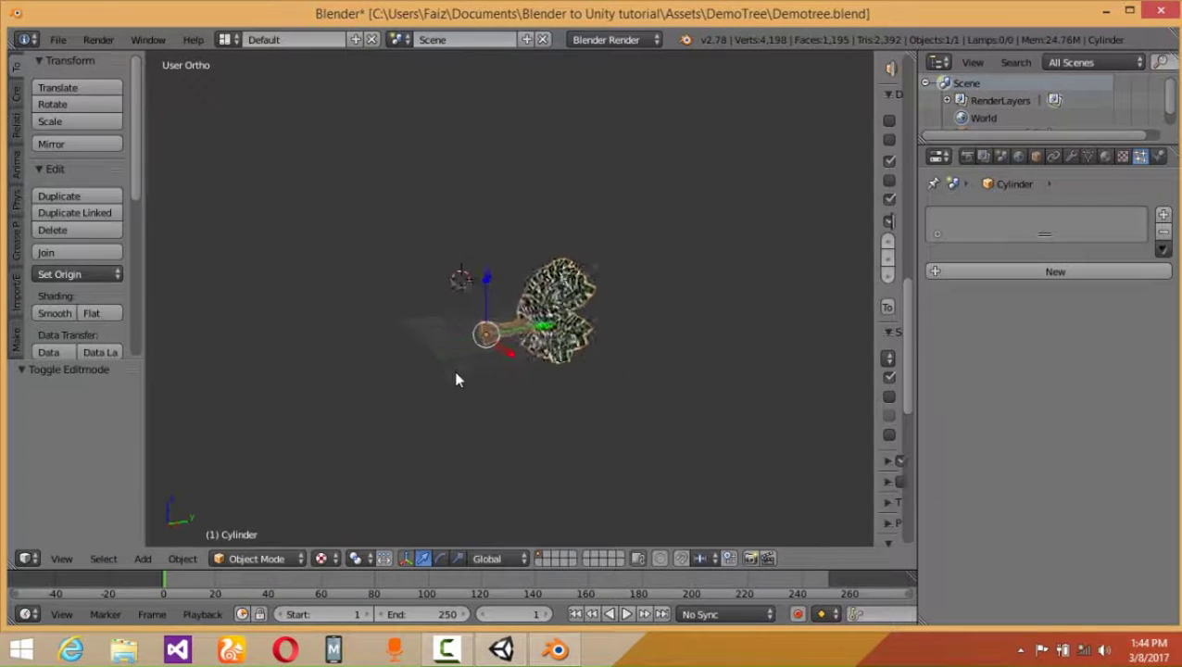
text(r)
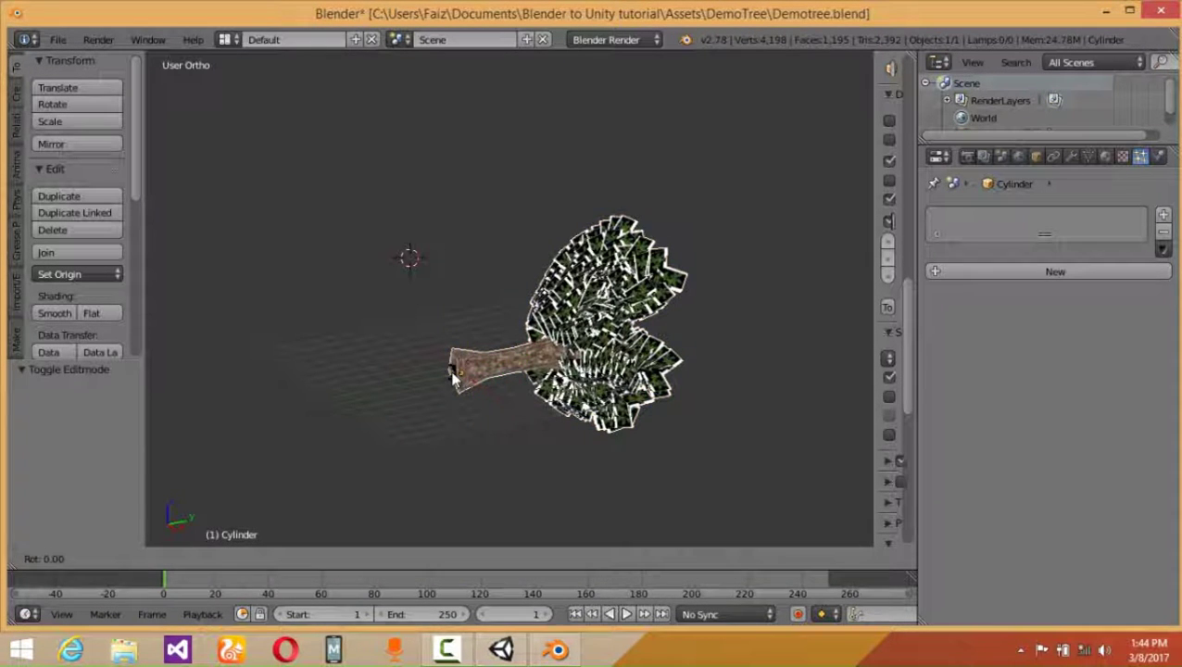
text(x)
text(90)
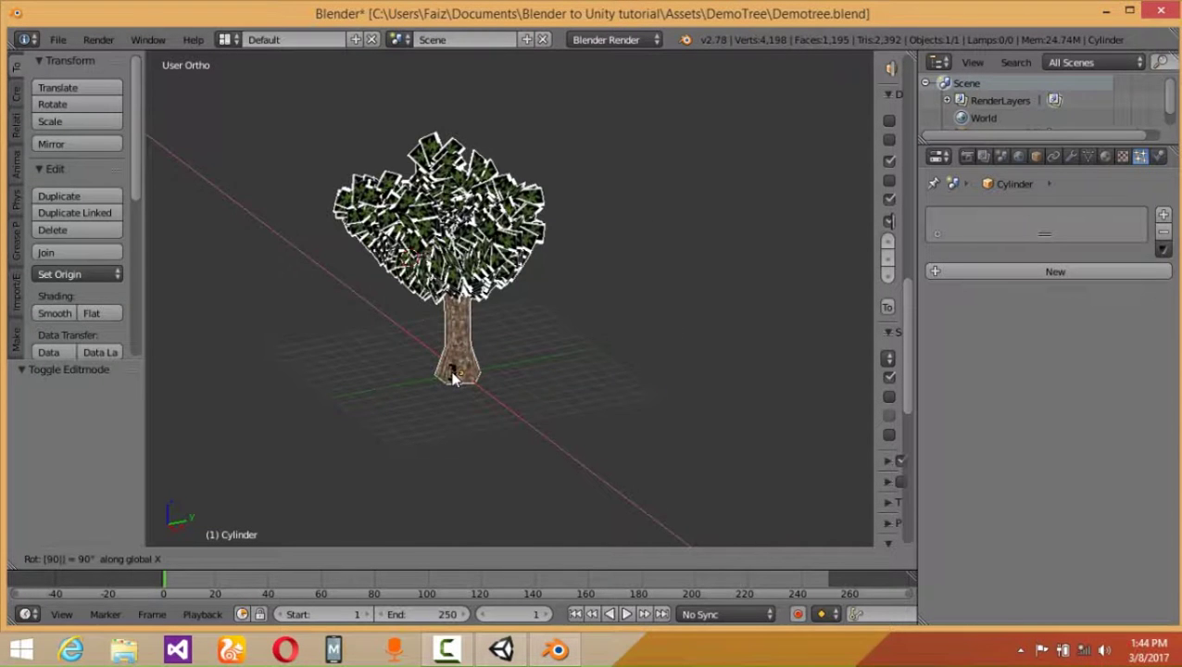
key(Return)
key(ctrl+s)
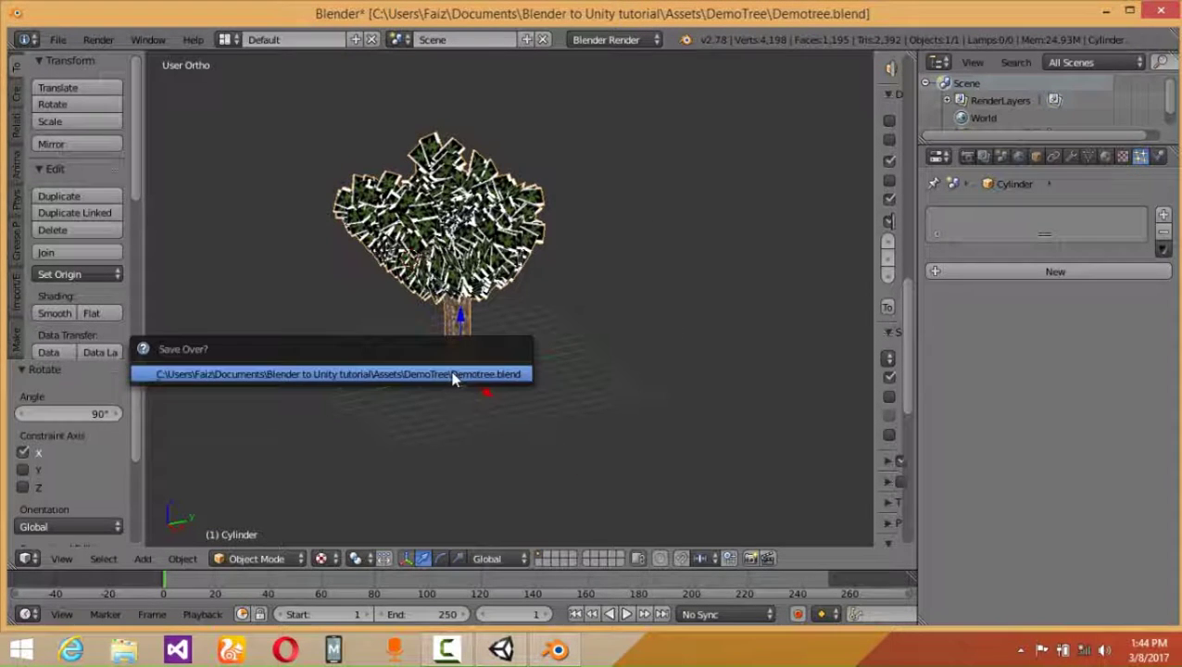
click(454, 377)
click(514, 653)
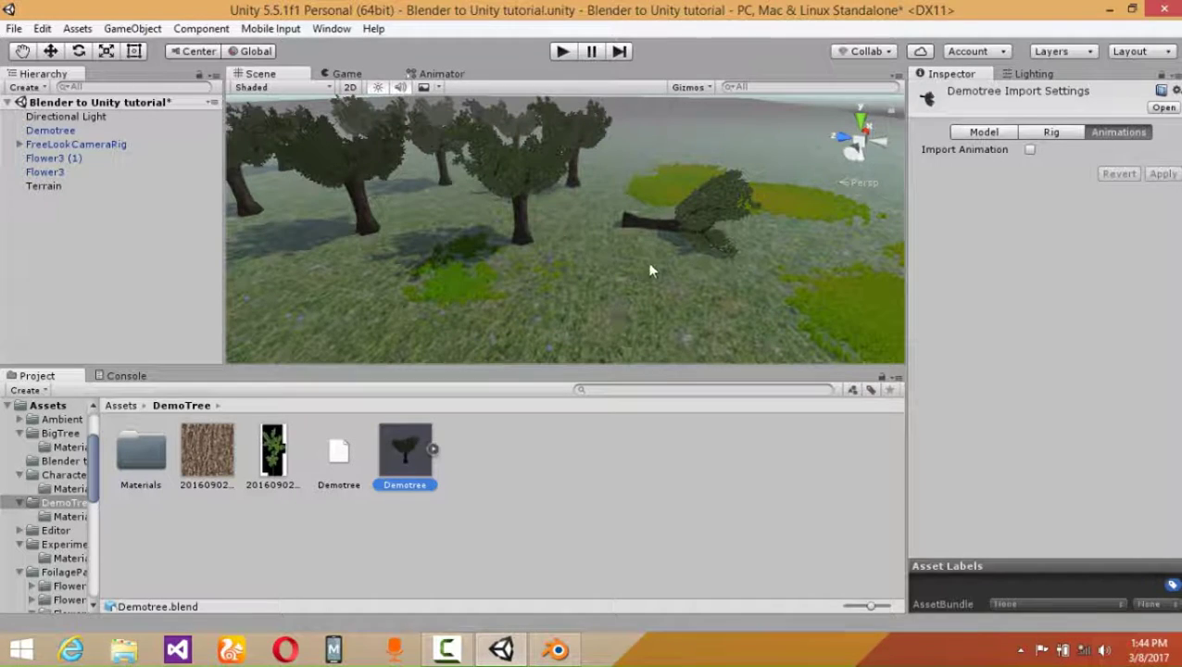
Replace the sideways Demotree instance with a freshly placed upright Demotree at rotation 0, 0, 0
right_drag(649, 269, 519, 252)
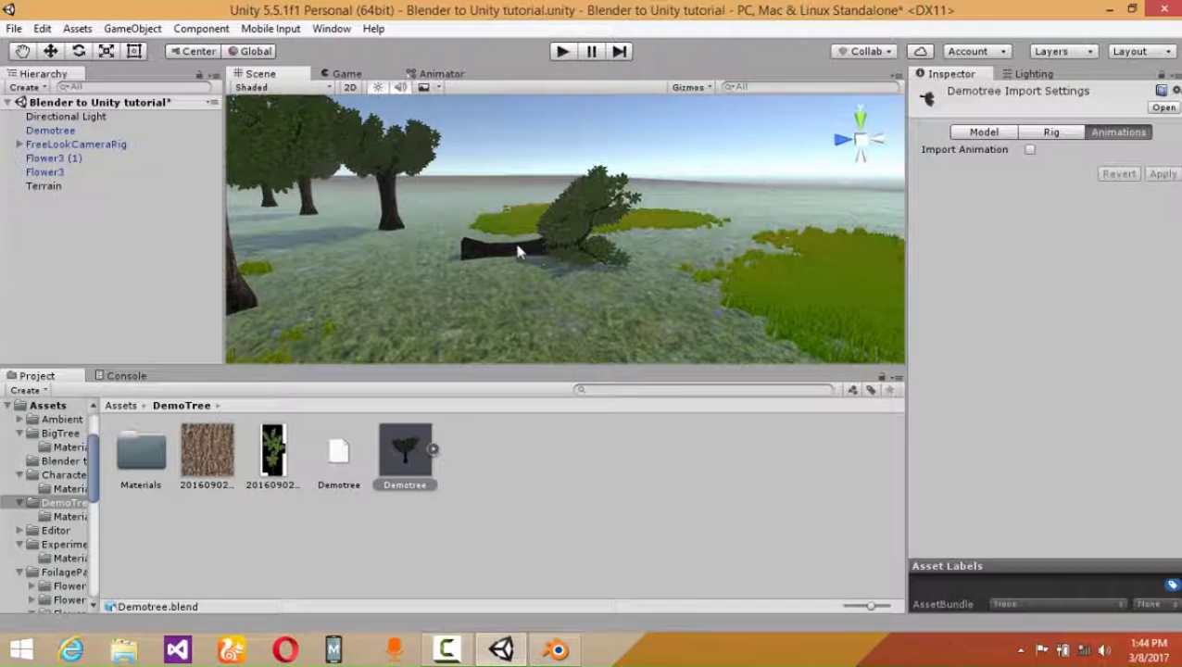
click(54, 130)
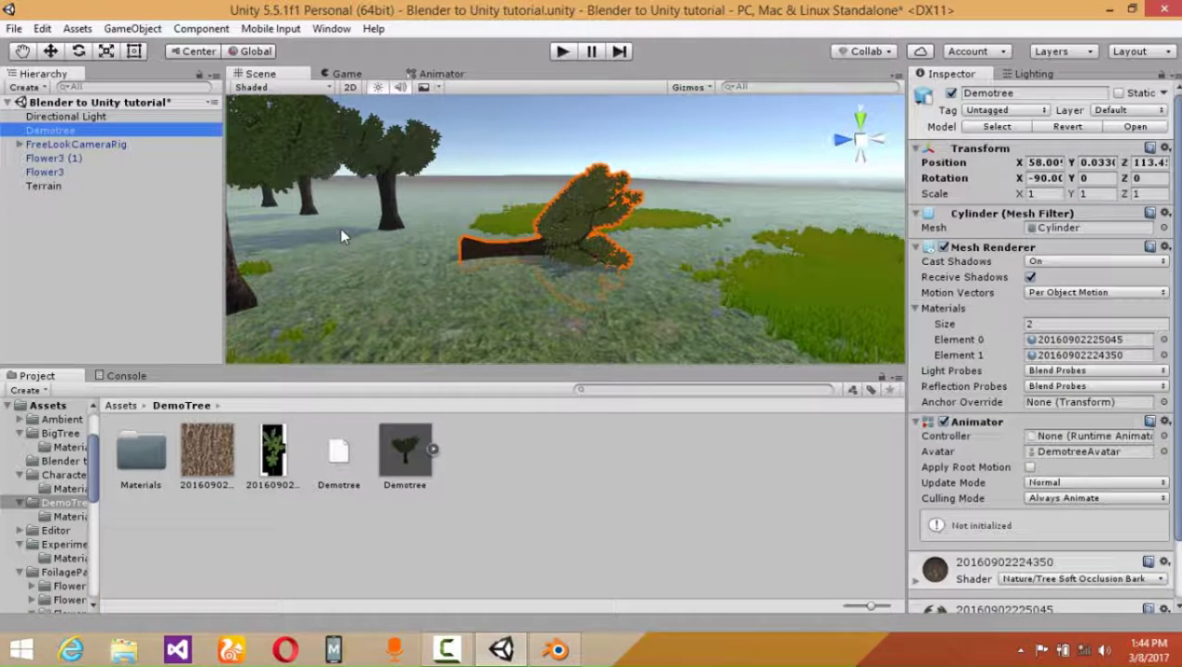
key(Delete)
right_drag(770, 167, 500, 278)
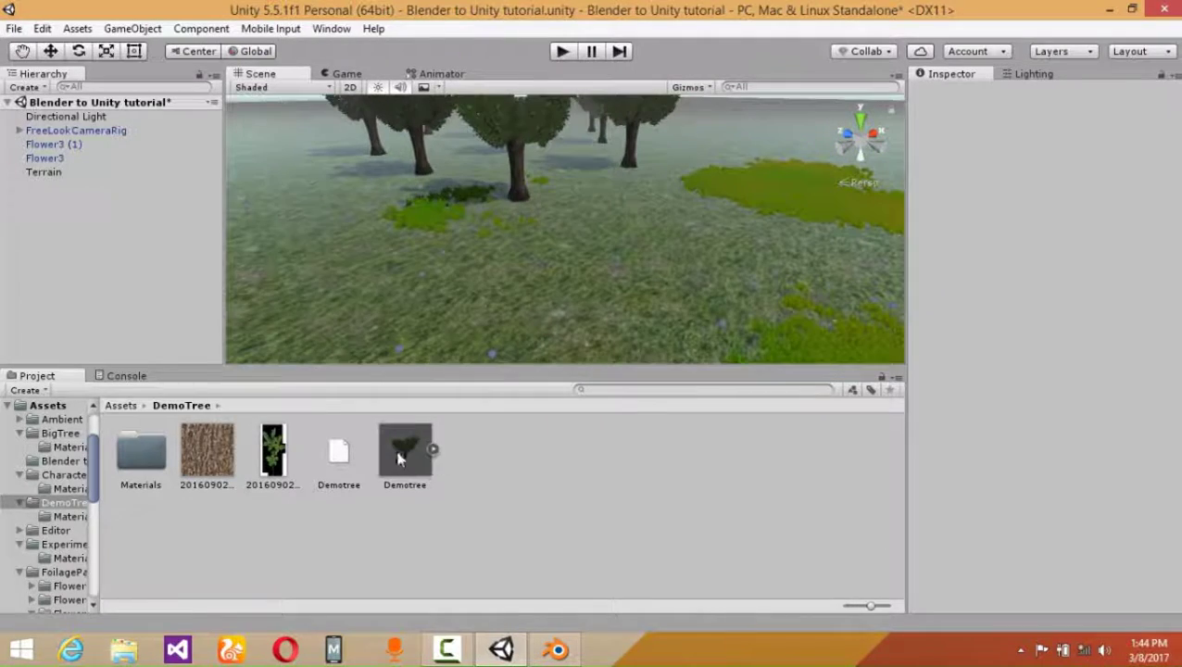
drag(400, 459, 592, 296)
right_drag(648, 287, 600, 301)
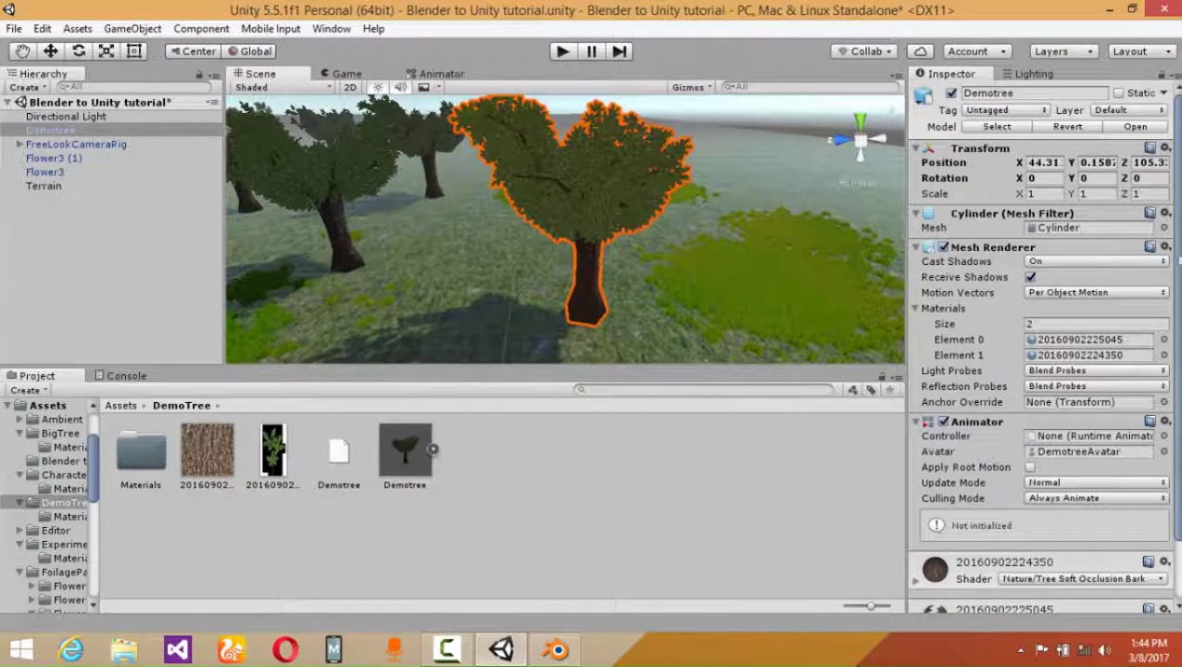
scroll(1042, 352, down, 3)
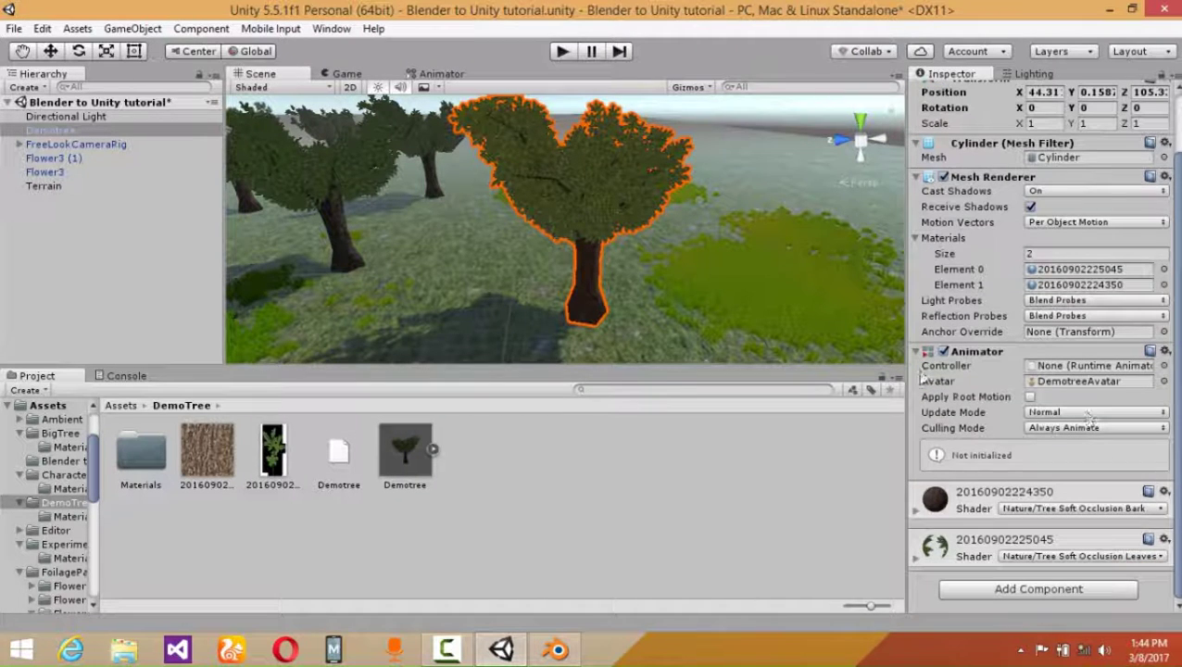
Add a Capsule Collider to Demotree and shrink its radius to fit the trunk
click(1042, 598)
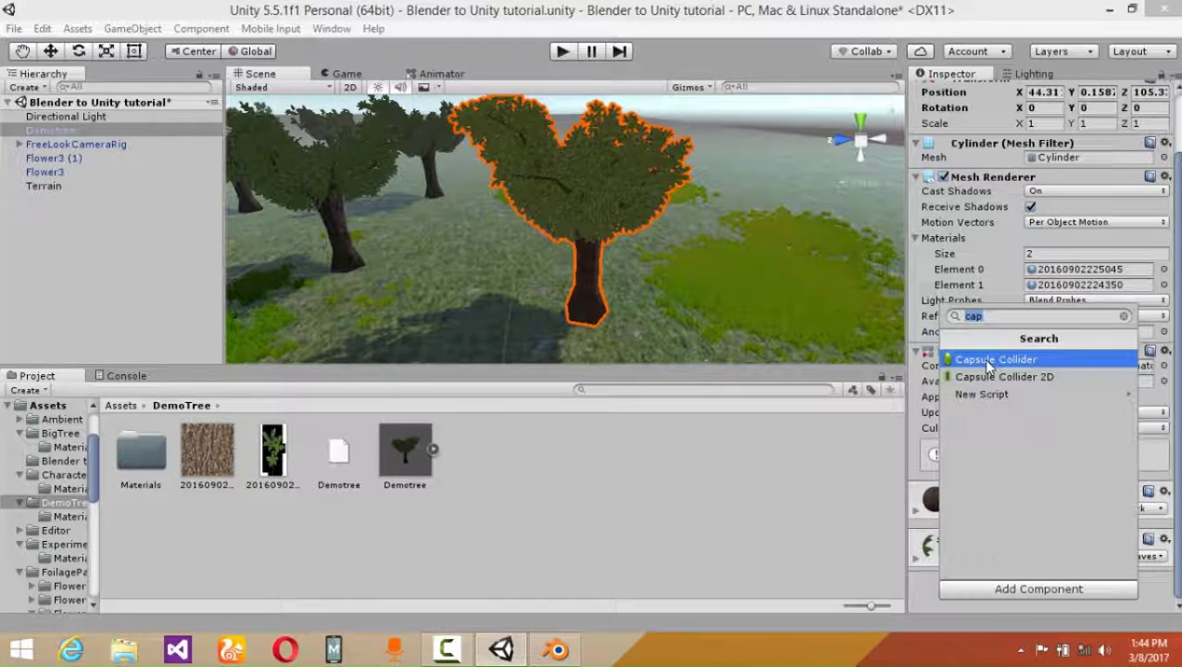
click(985, 361)
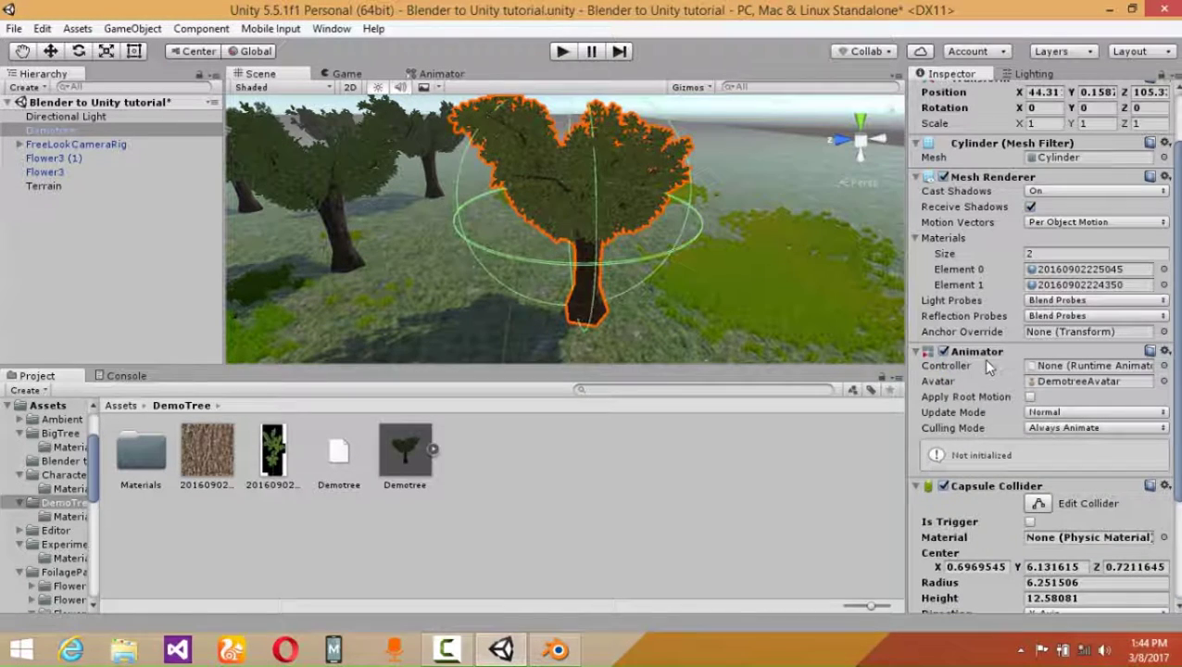
click(1037, 504)
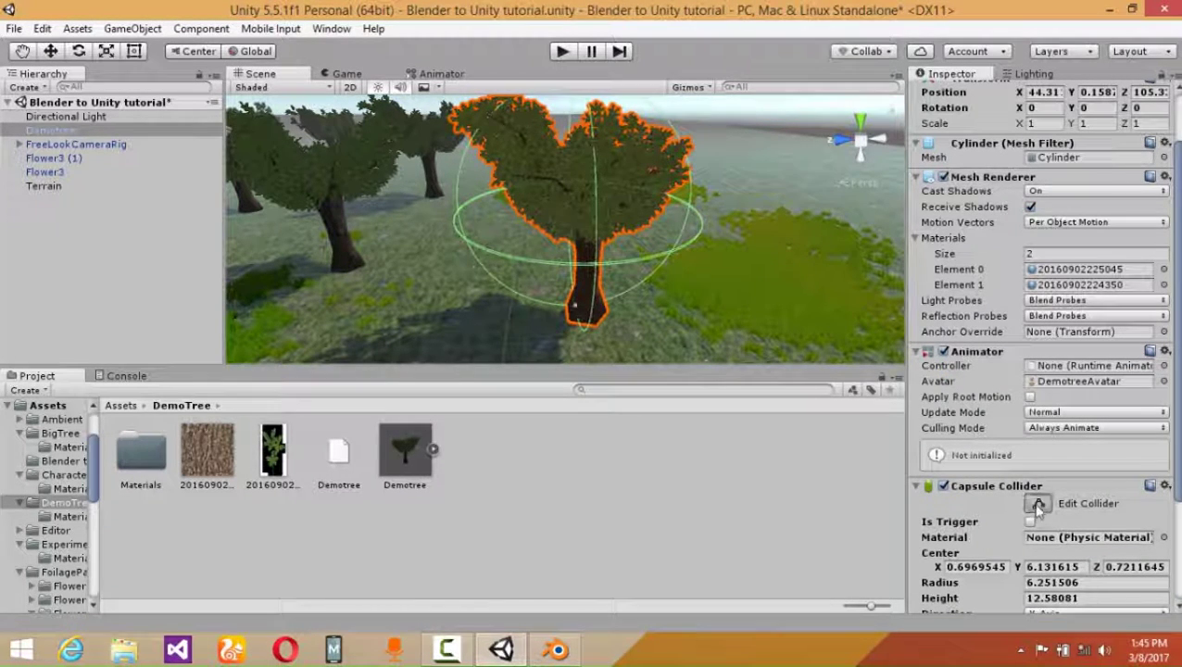
drag(597, 270, 570, 207)
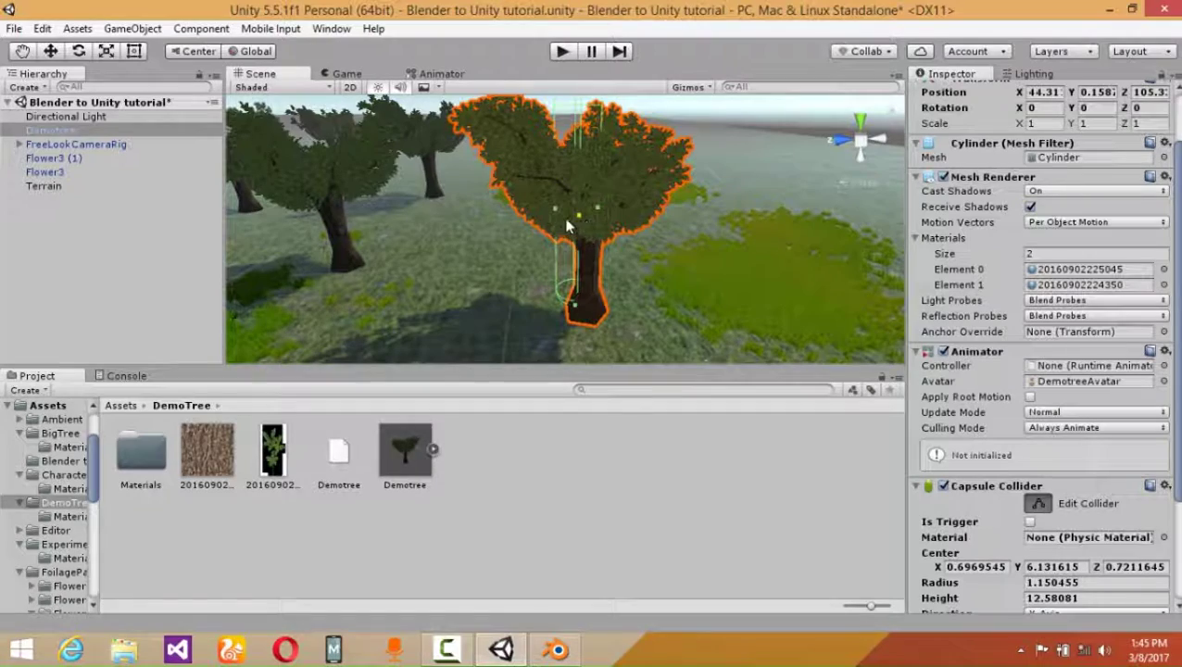
Shift the collider centre sideways onto the trunk and set Center Z to 0.15
alt+drag(561, 239, 565, 268)
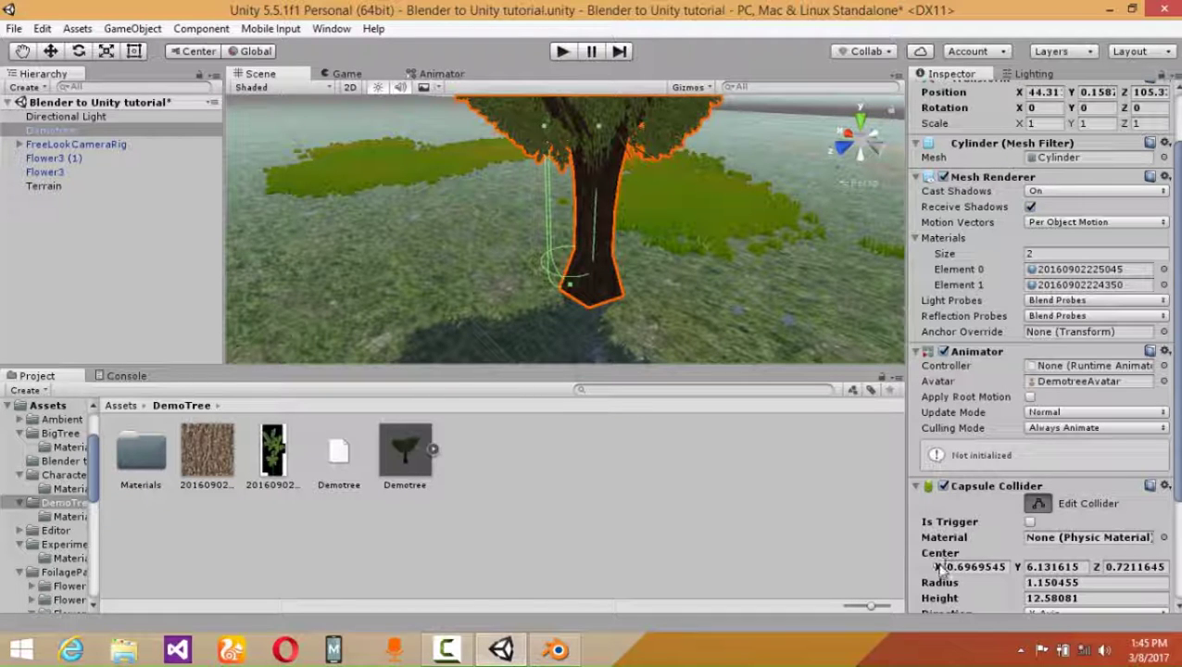
drag(938, 569, 917, 576)
right_drag(860, 261, 838, 424)
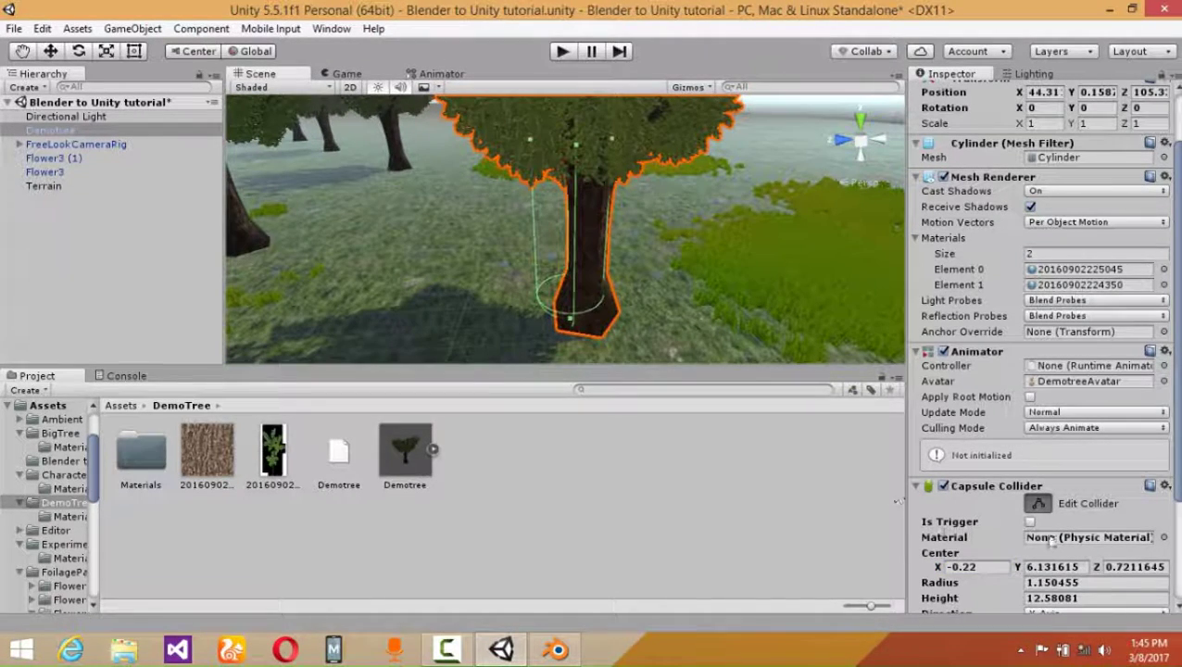
drag(1094, 569, 975, 567)
click(1097, 569)
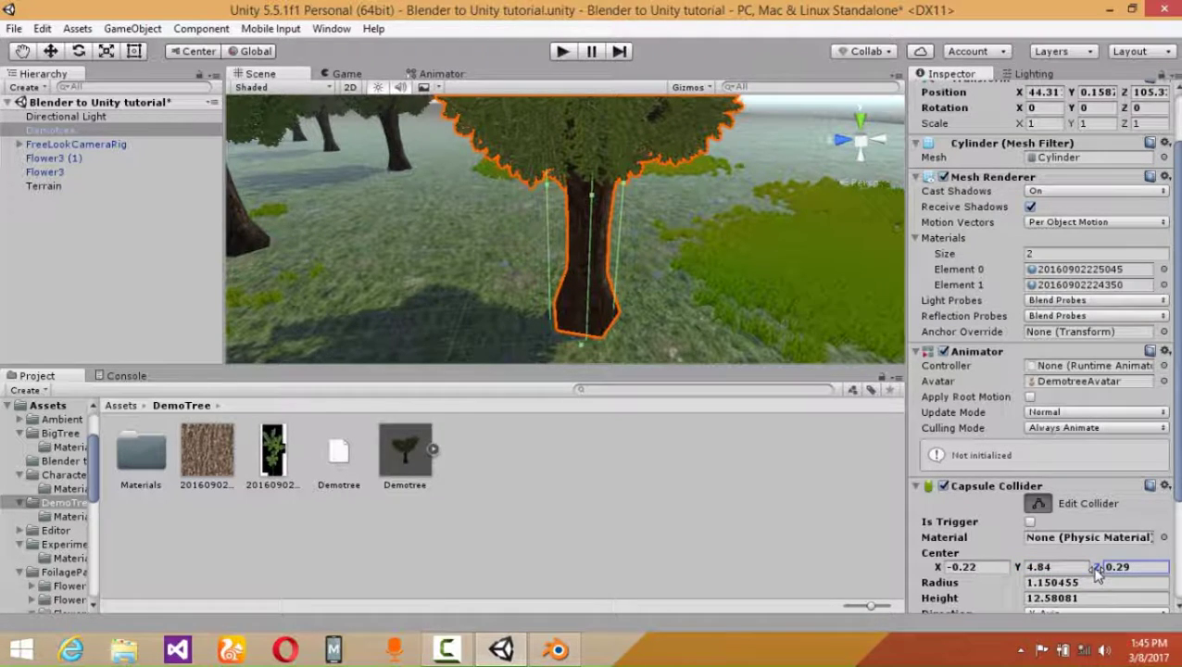
drag(1096, 574, 1086, 573)
Fine-tune the collider Center X to -0.03 and save Demotree as a prefab in DemoTree
alt+drag(830, 361, 330, 250)
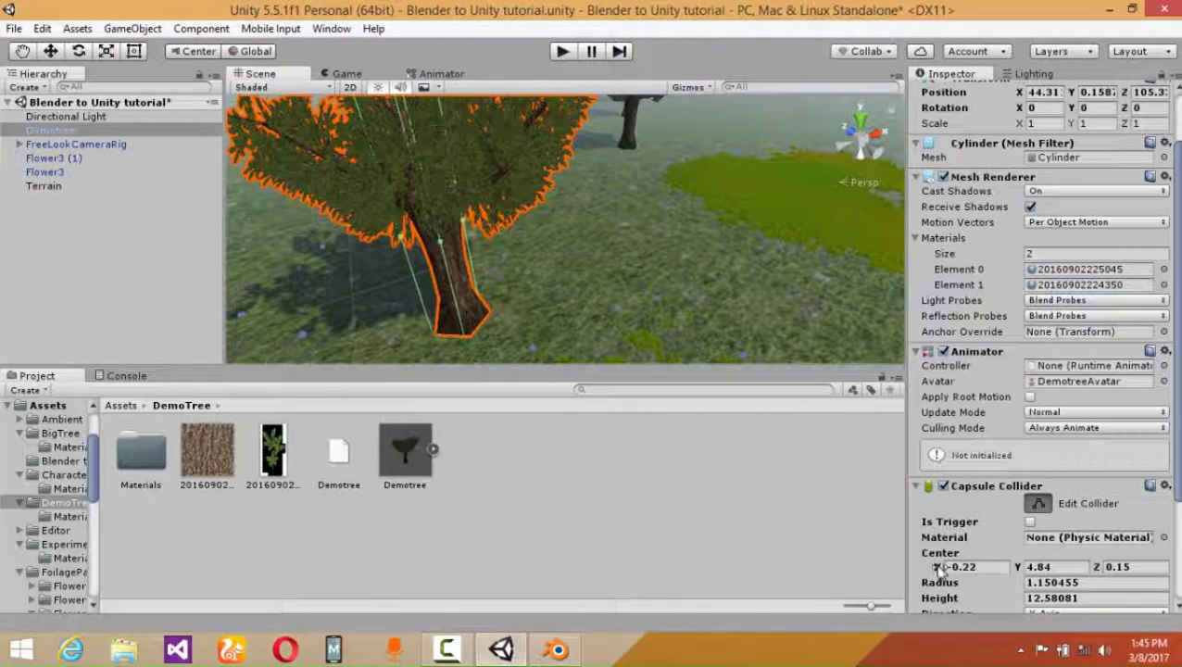
drag(937, 569, 941, 571)
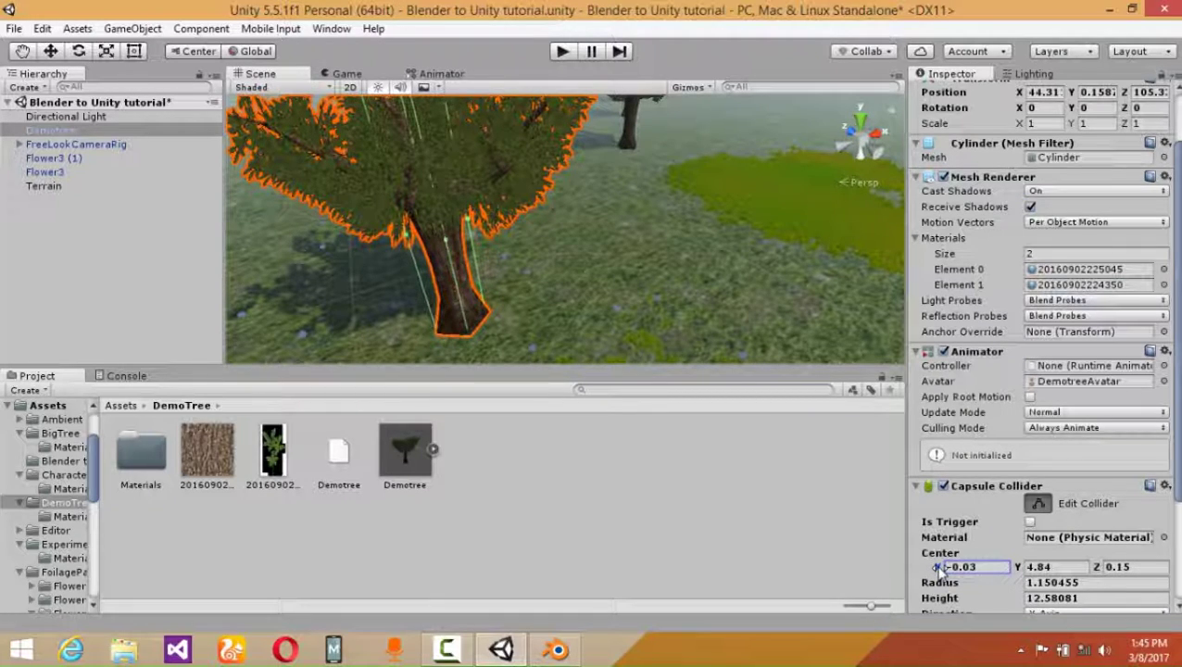
right_drag(704, 315, 408, 225)
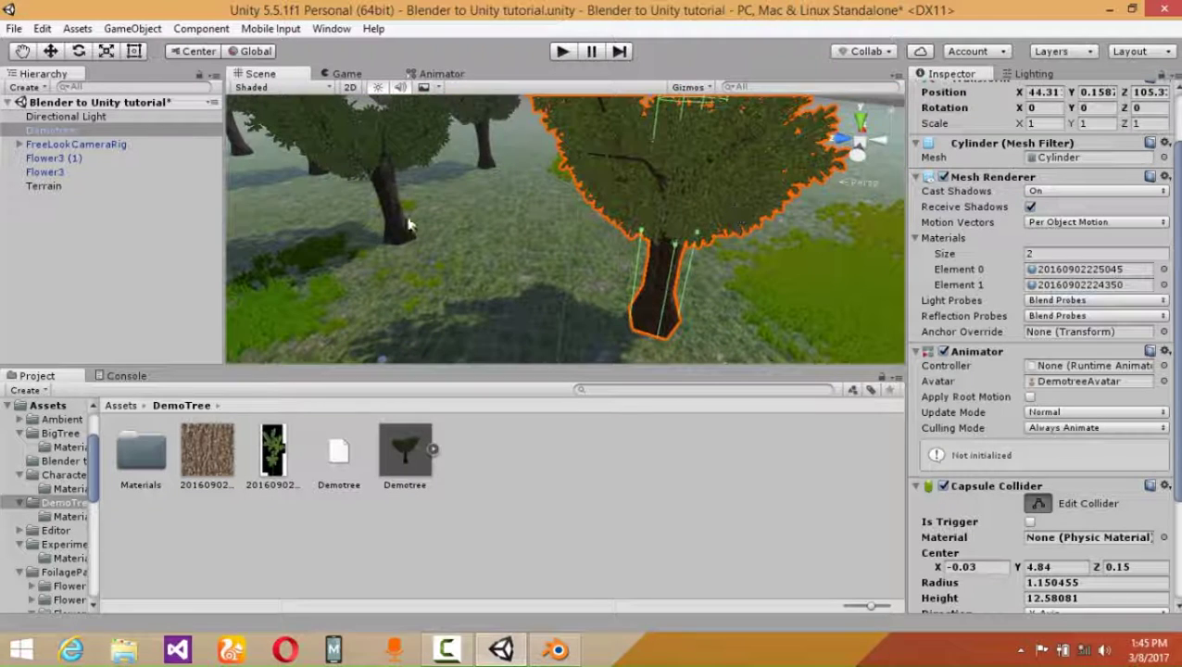
click(65, 131)
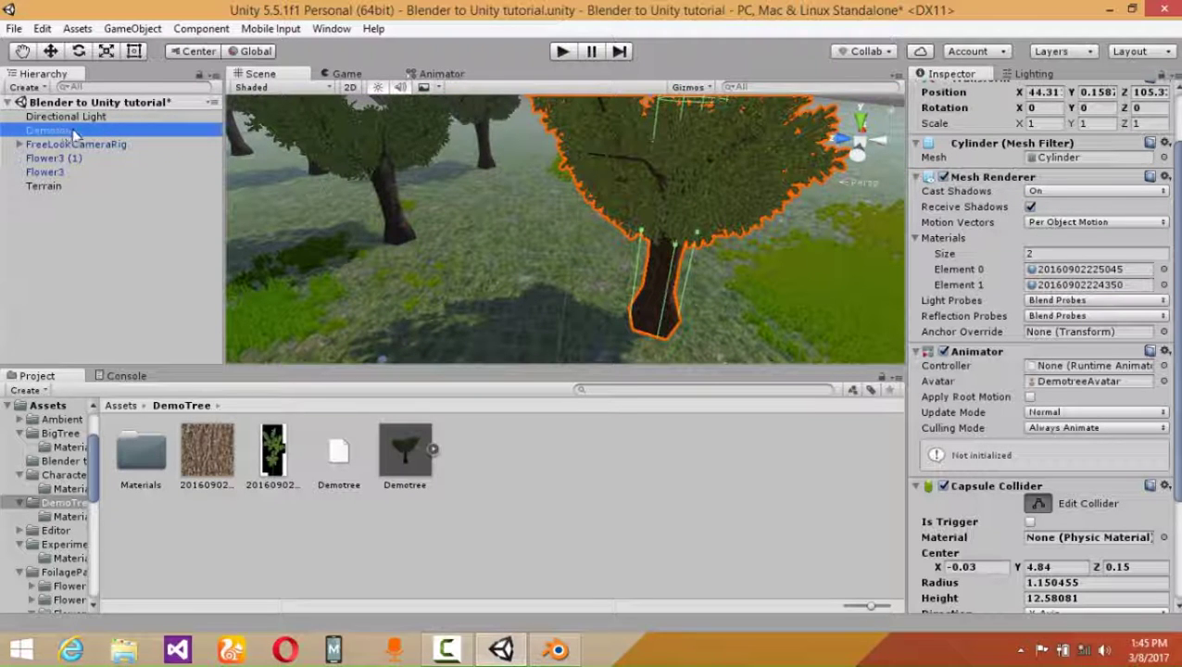
drag(72, 129, 529, 454)
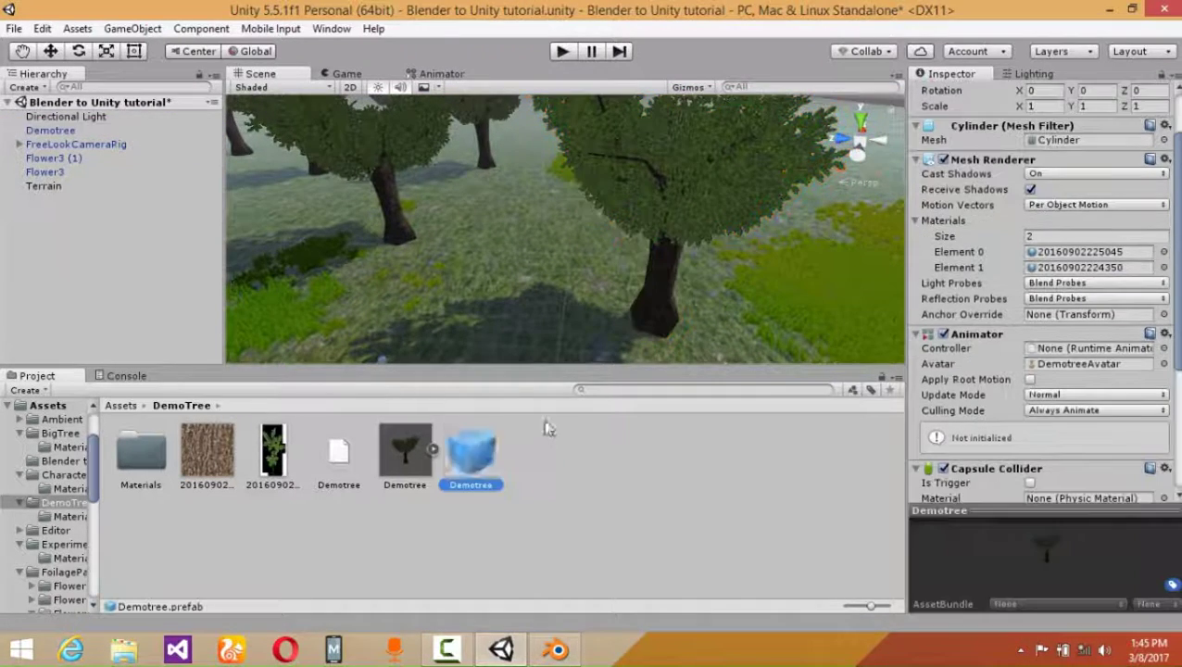
Delete the standalone Demotree and remove the old tree type from the Terrain's Place Trees list
right_drag(551, 233, 454, 231)
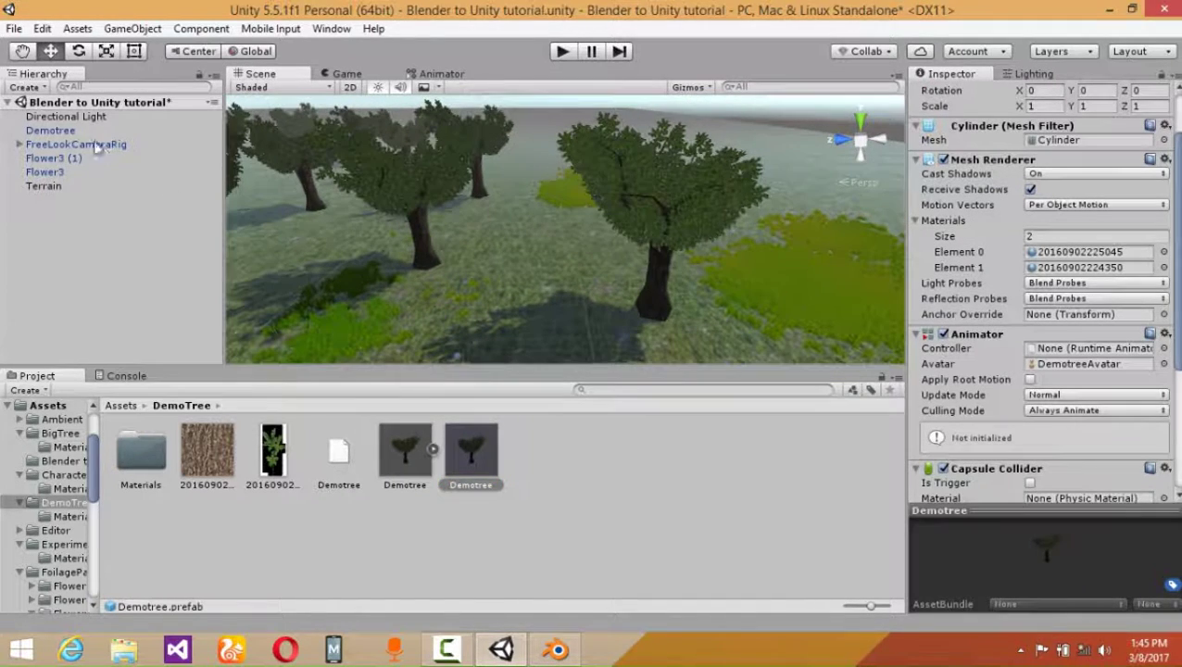
click(70, 133)
key(Delete)
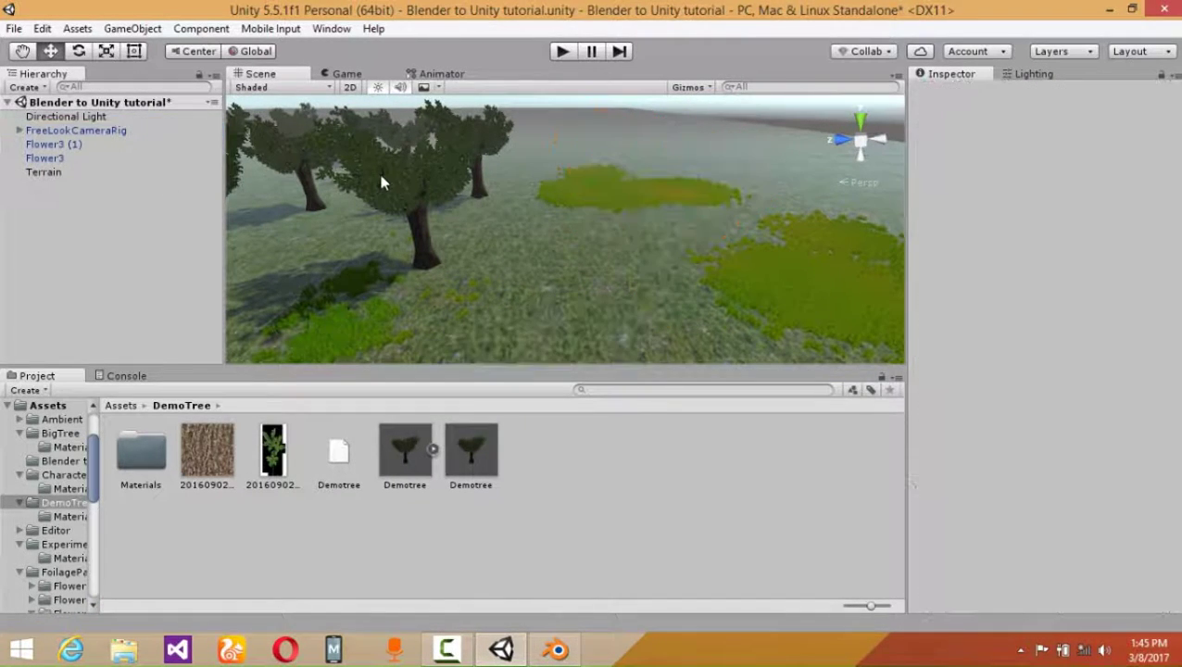
click(529, 224)
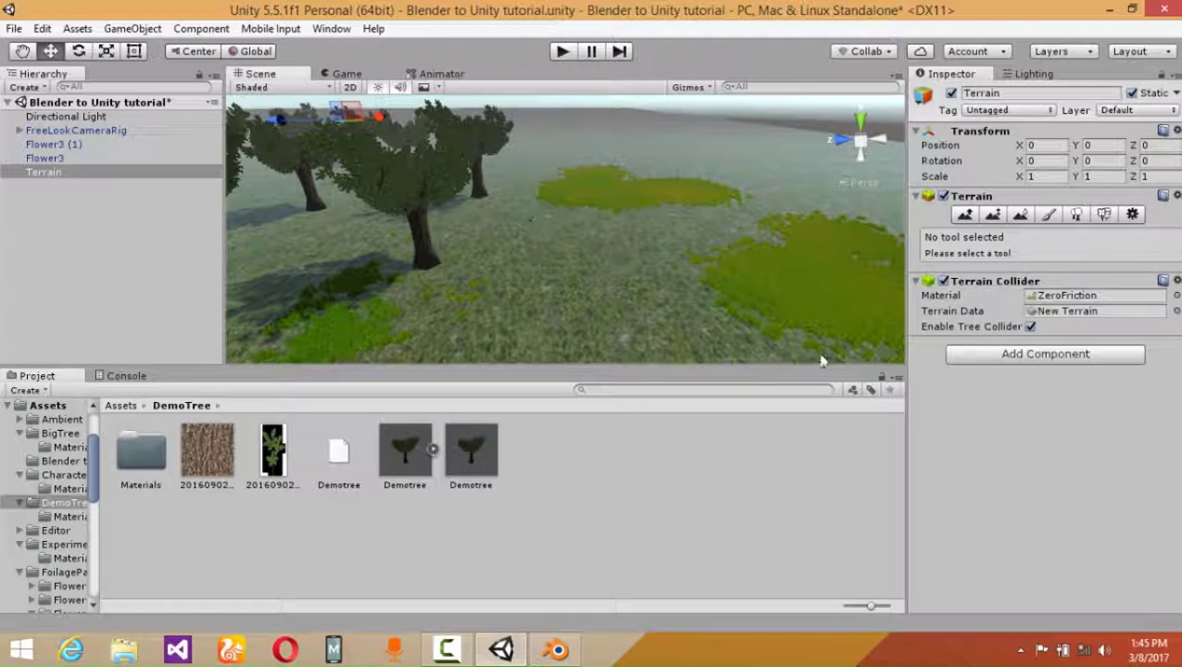
click(1075, 219)
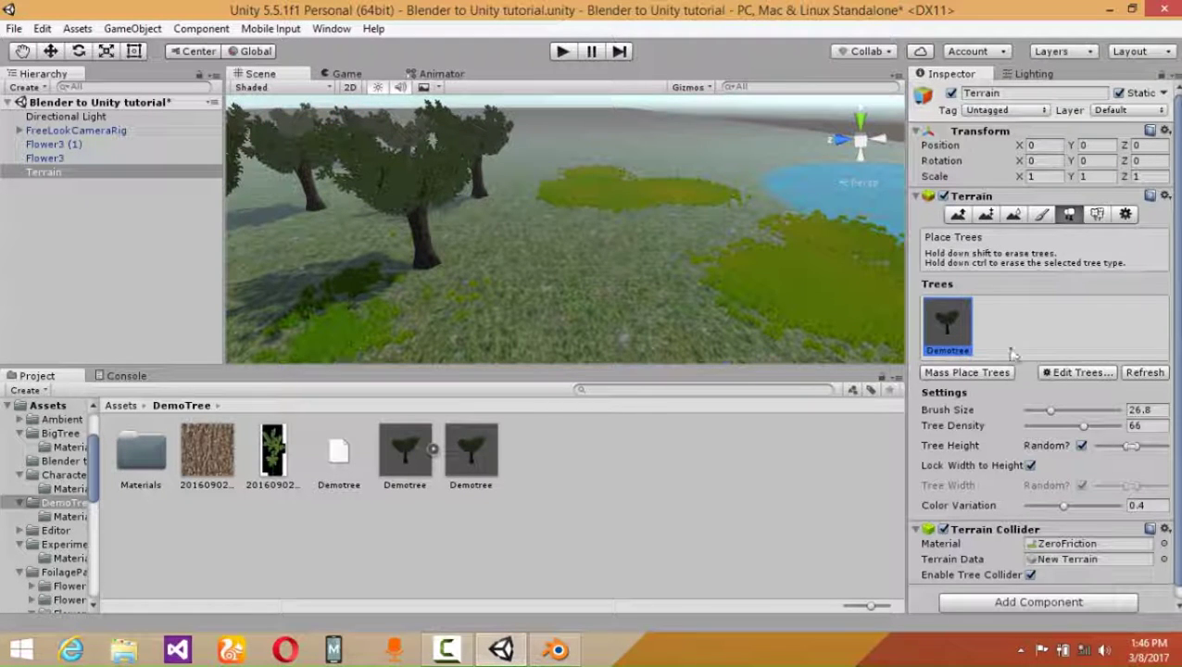
click(1077, 371)
click(1105, 414)
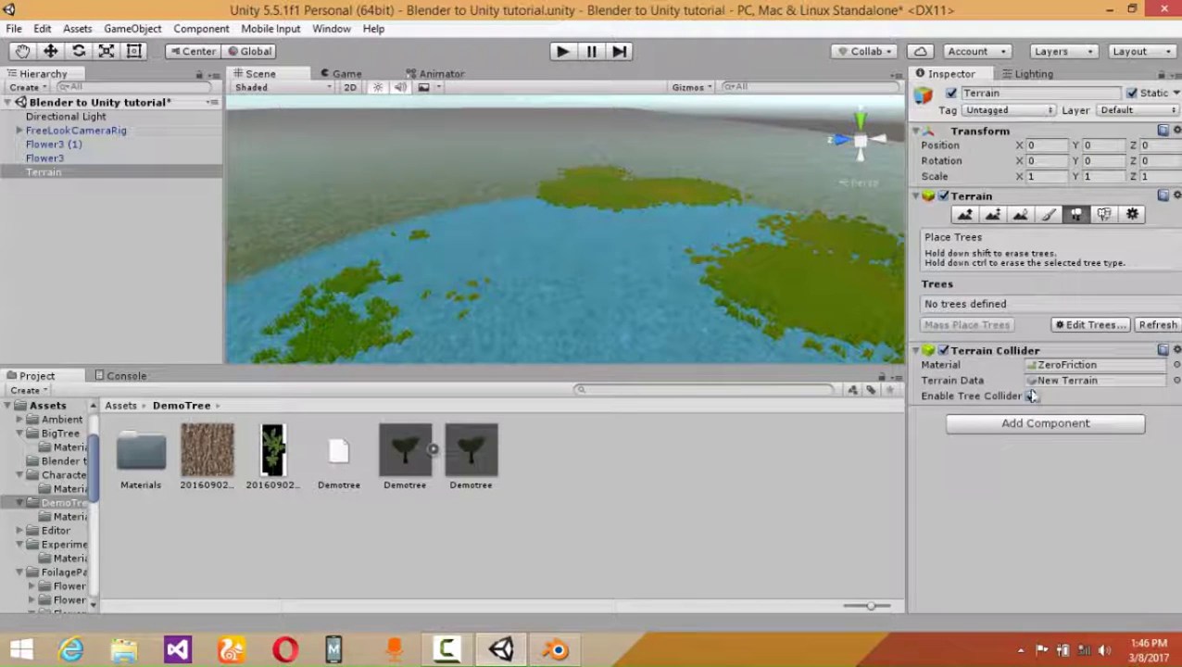
Add the Demotree prefab as the terrain's new paintable tree type
click(1096, 325)
click(1097, 342)
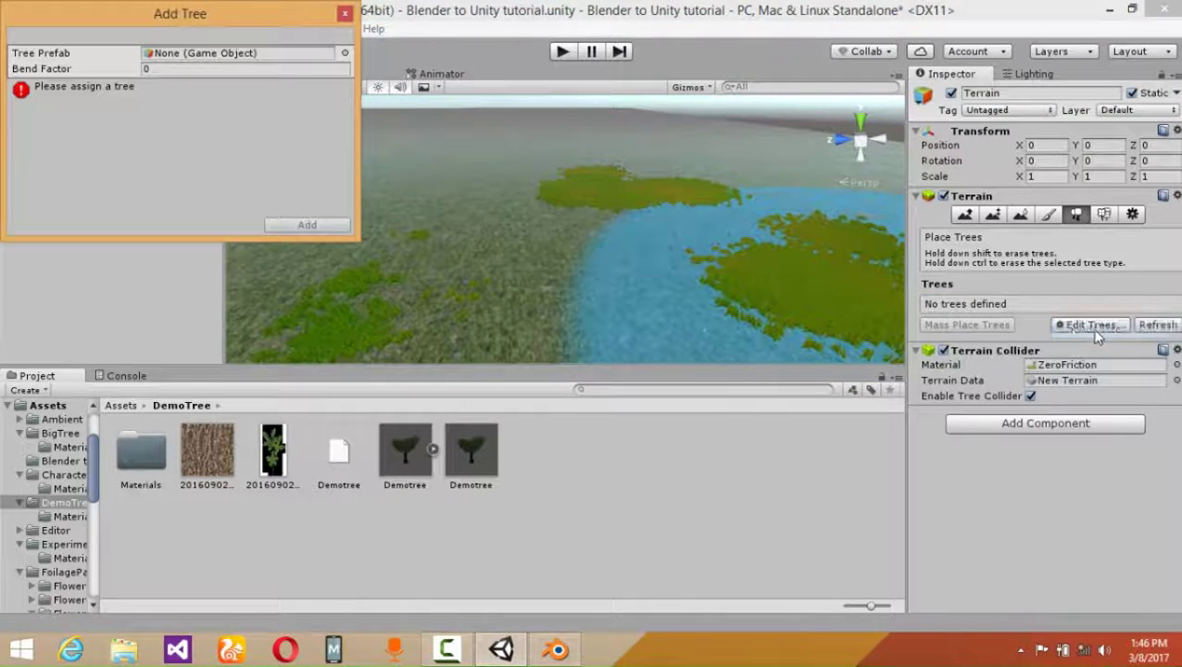
drag(470, 452, 159, 33)
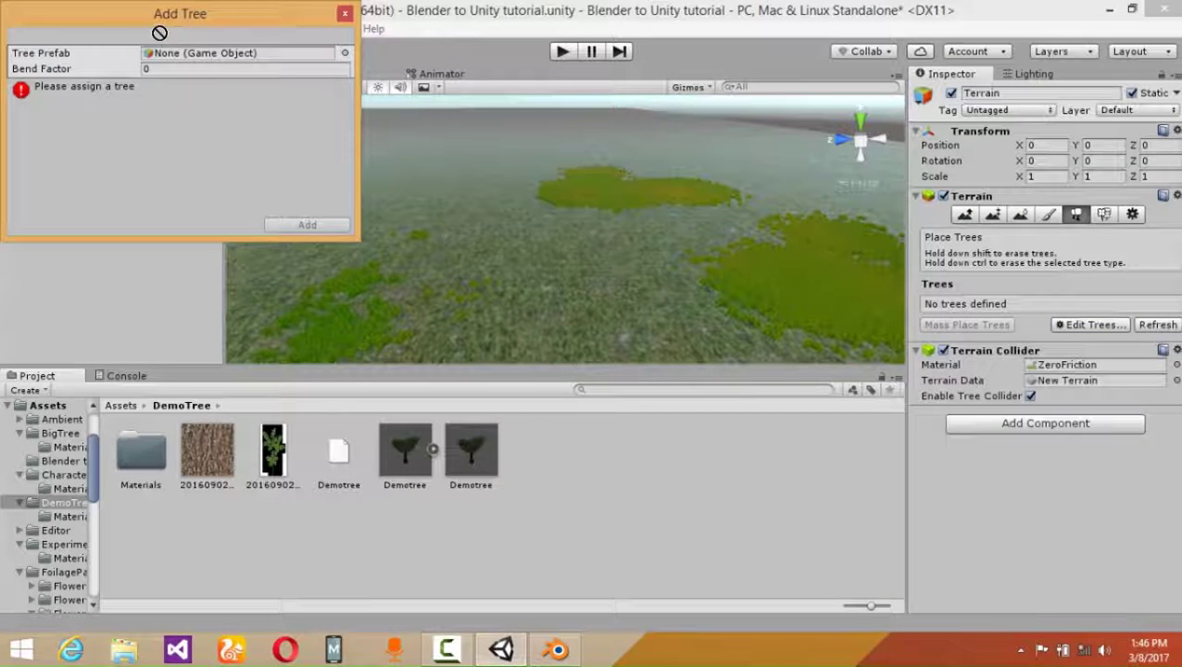
drag(222, 65, 218, 54)
click(307, 225)
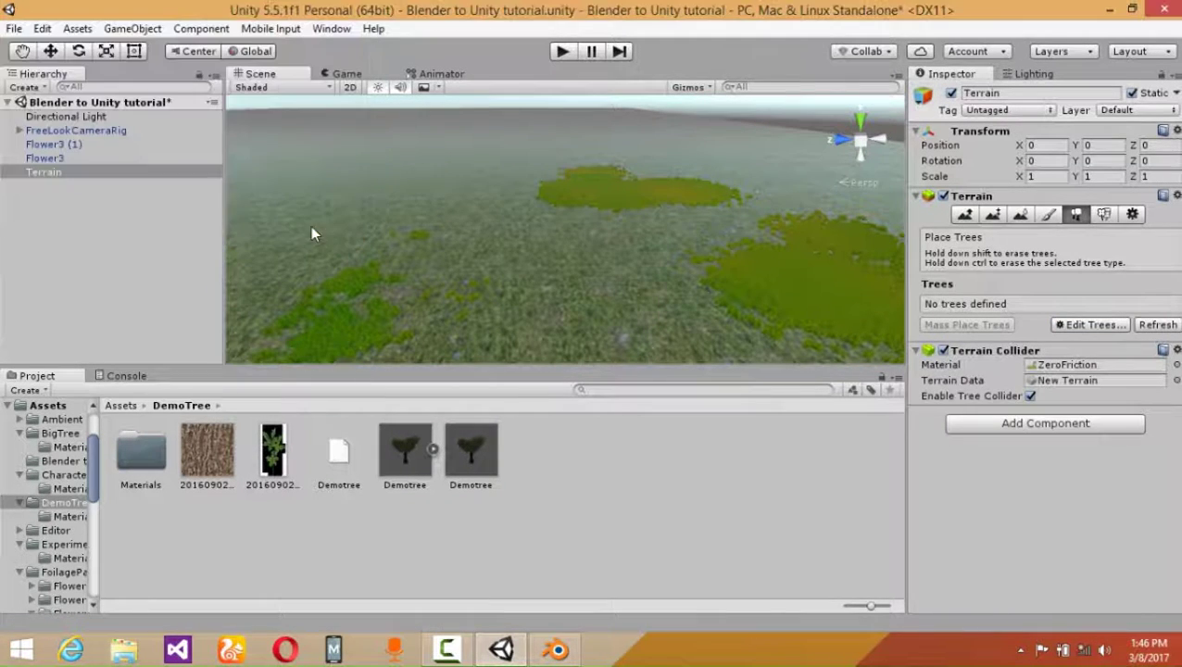
scroll(1061, 458, down, 1)
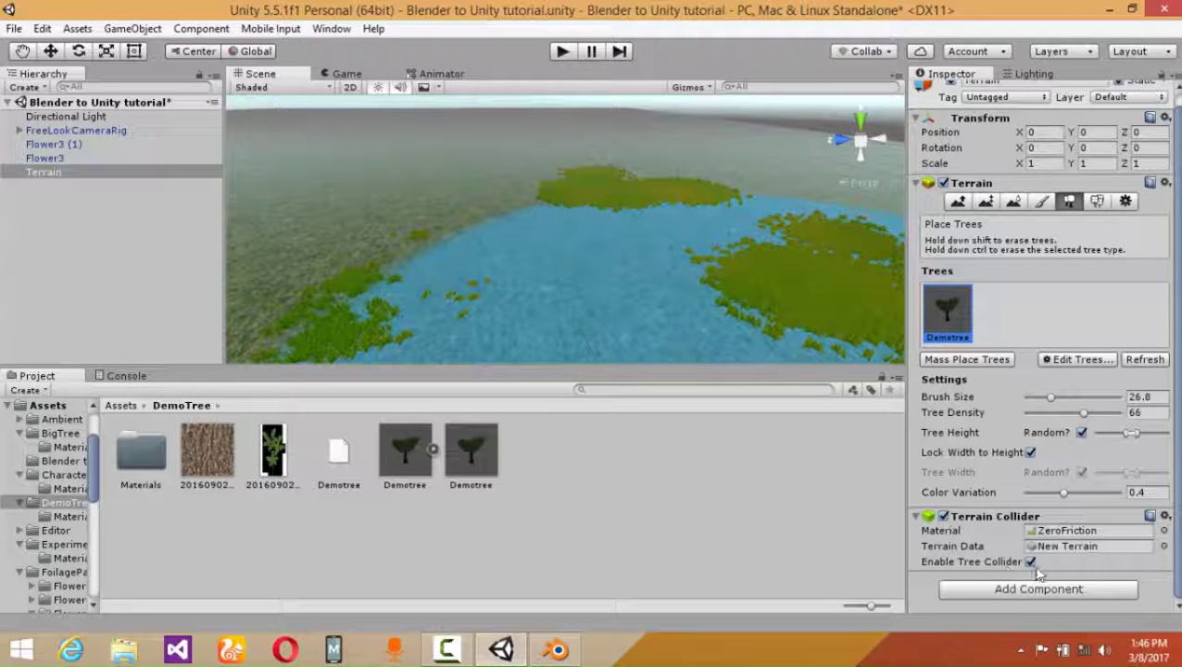
Set brush size 18.9 and tree density 59, then paint Demotree trees across the terrain
click(1047, 398)
drag(1048, 401, 1076, 414)
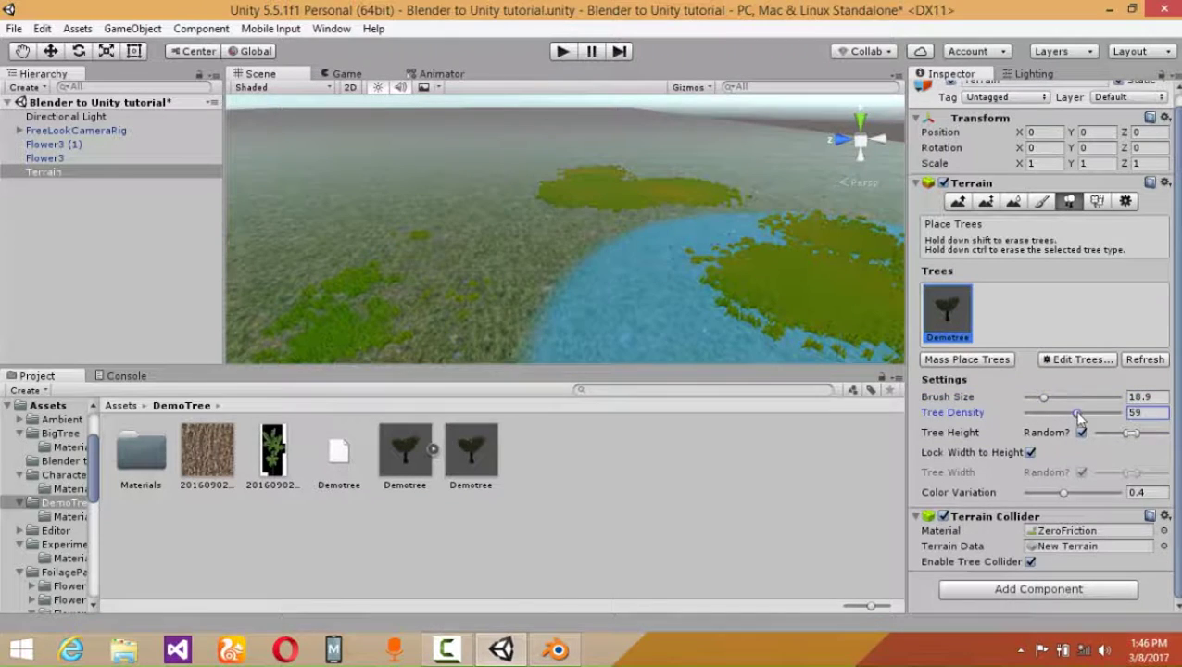
click(419, 192)
mouse_move(517, 237)
right_down()
mouse_move(577, 255)
mouse_move(573, 215)
mouse_move(569, 248)
mouse_move(755, 229)
mouse_move(685, 240)
mouse_move(628, 198)
mouse_move(581, 182)
mouse_move(550, 192)
right_up()
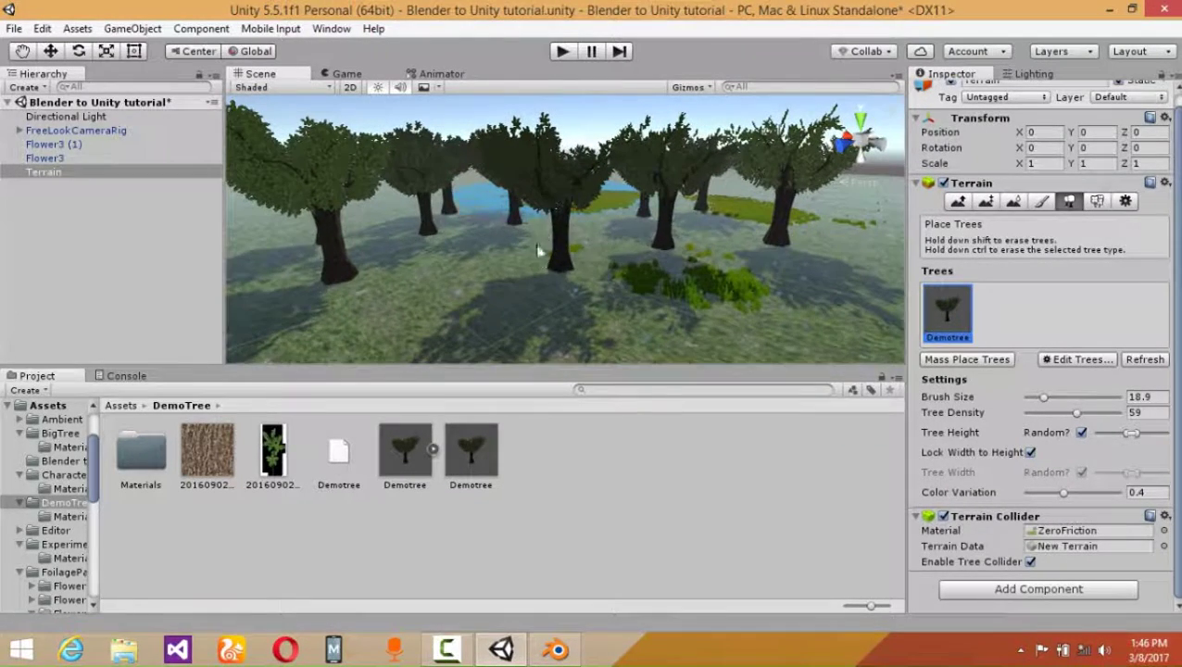
Place the AndroidT-Pose prefab among the trees, make it FreeLookCameraRig's target, and enter Play mode
click(128, 405)
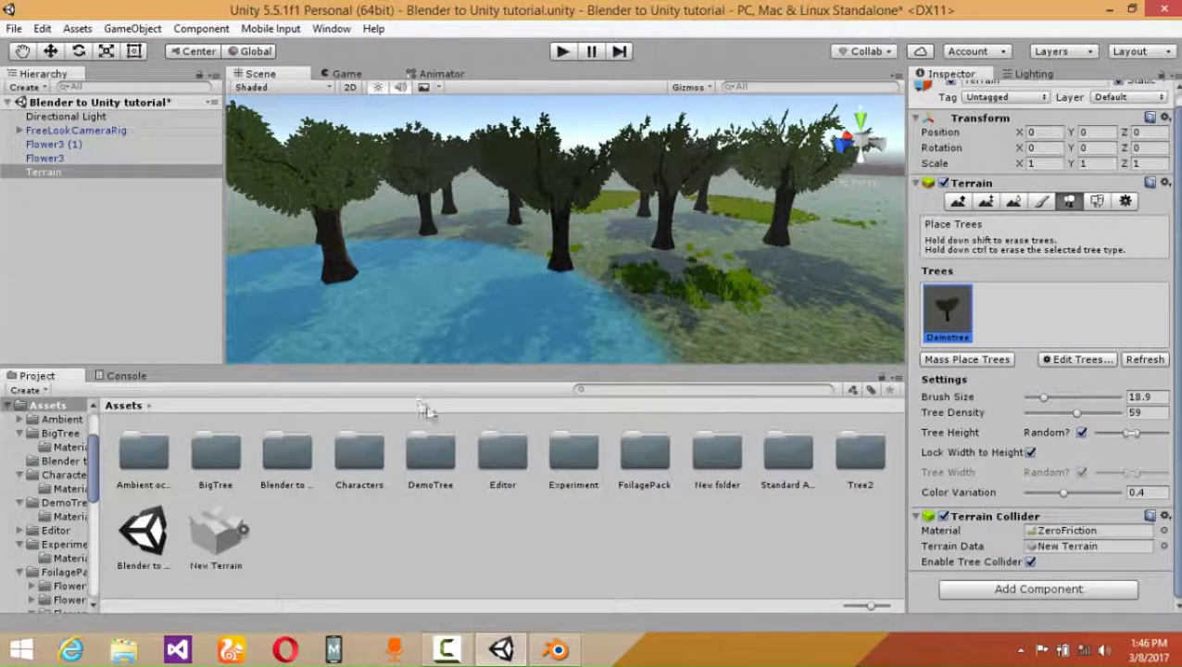
double_click(375, 457)
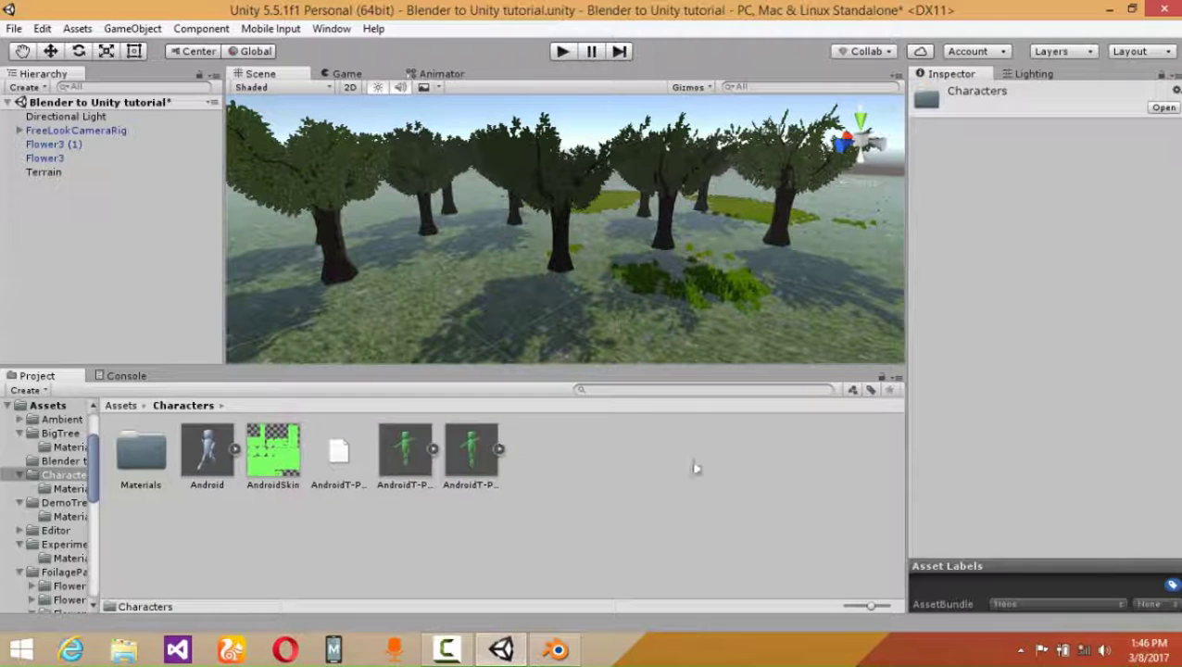
drag(471, 451, 482, 331)
click(83, 143)
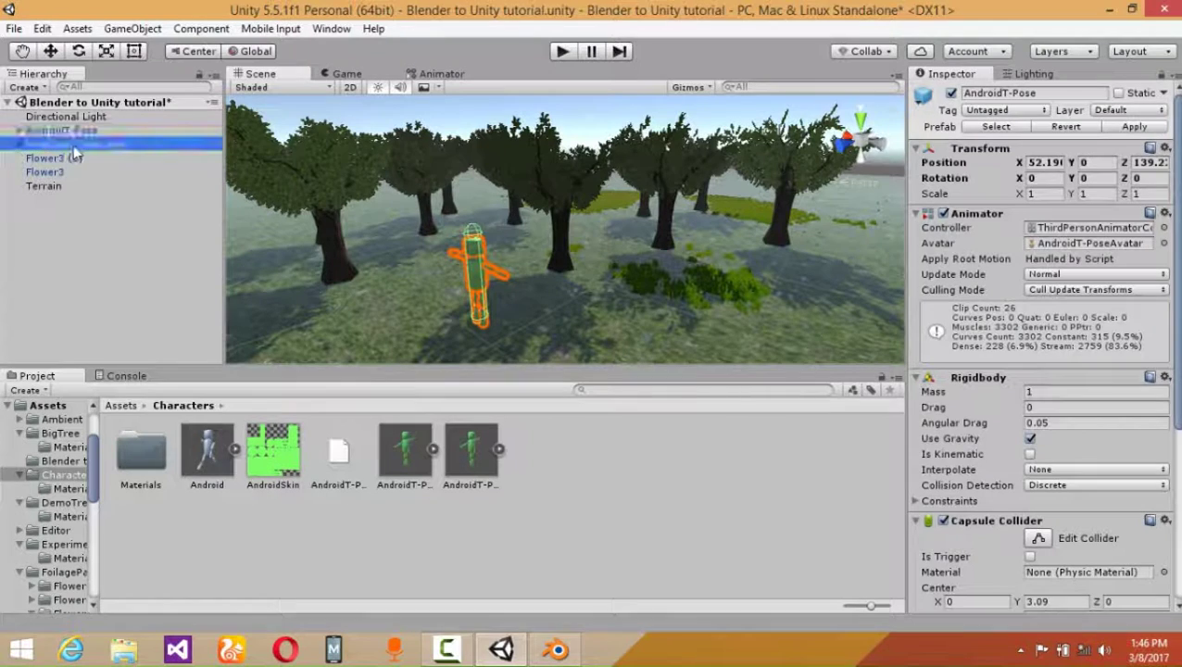
drag(100, 136, 1117, 395)
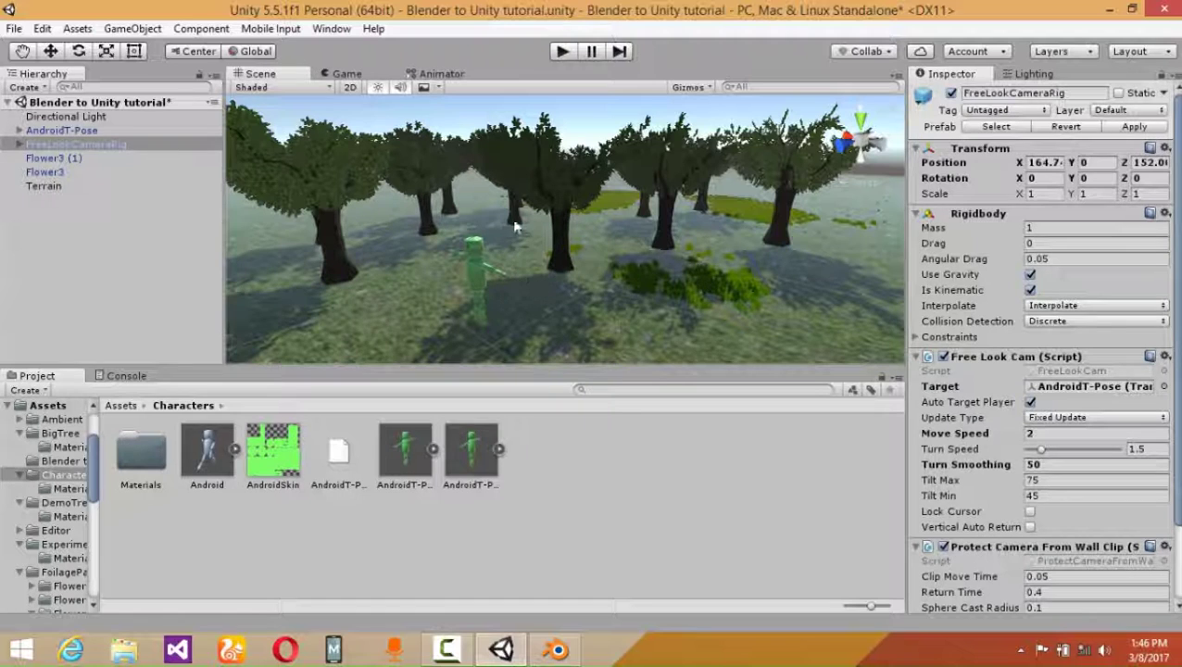
click(562, 52)
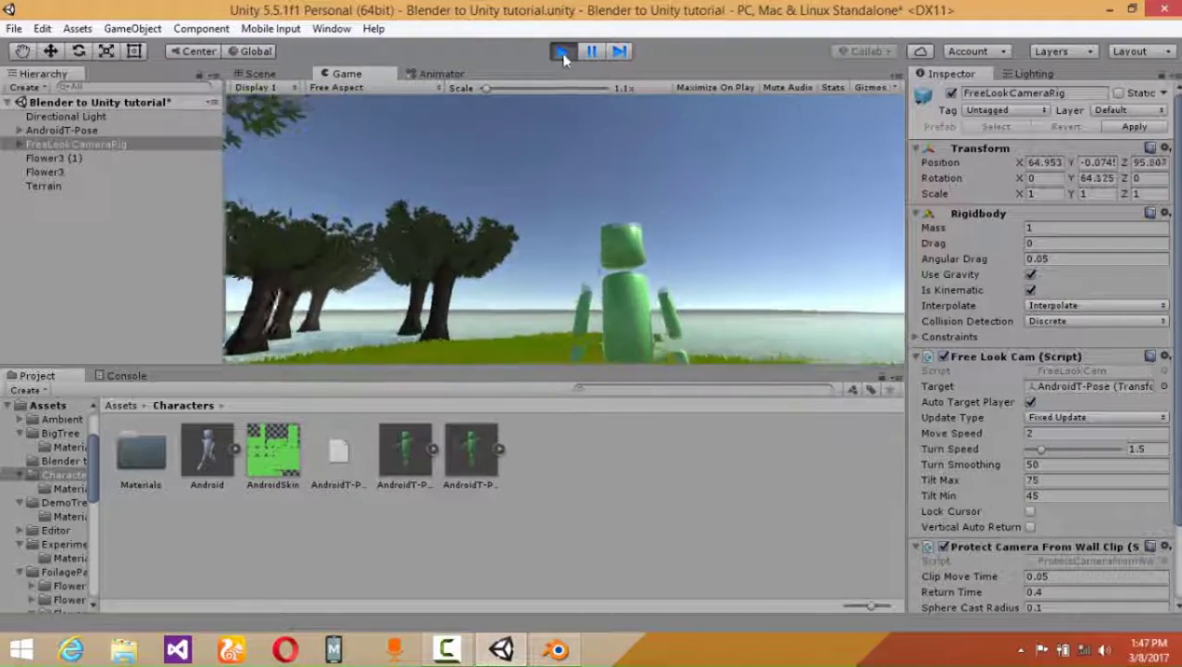
Exit Play mode and edit Scale Factor in the Demotree model's Model import settings
key(ctrl+p)
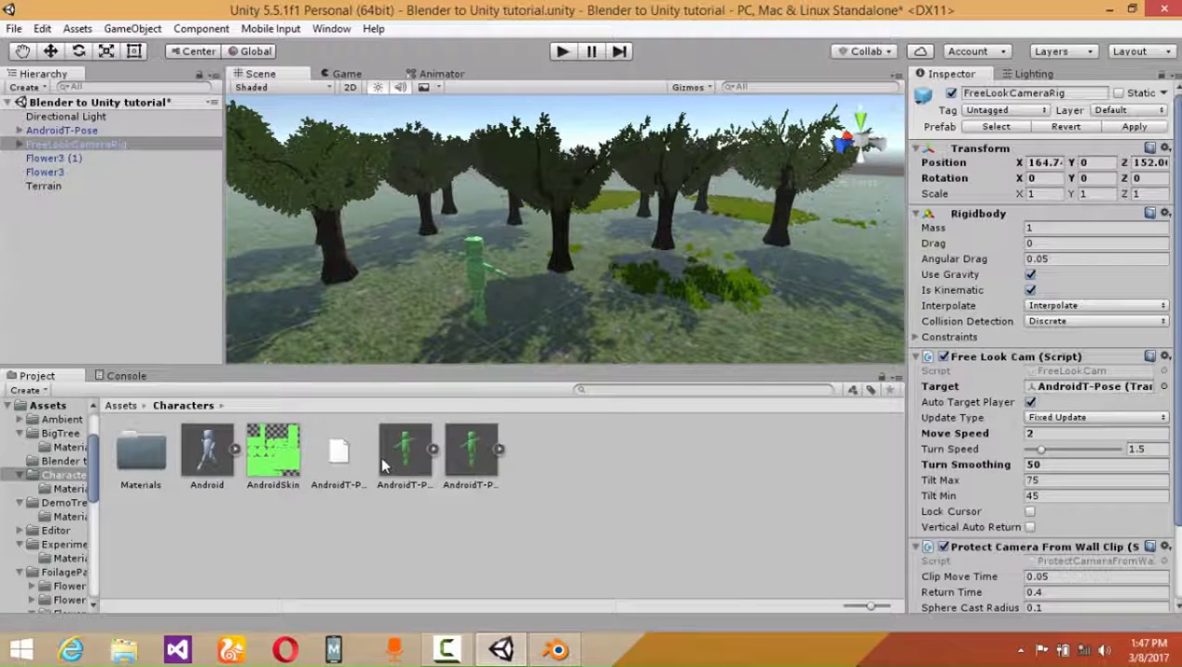
click(120, 405)
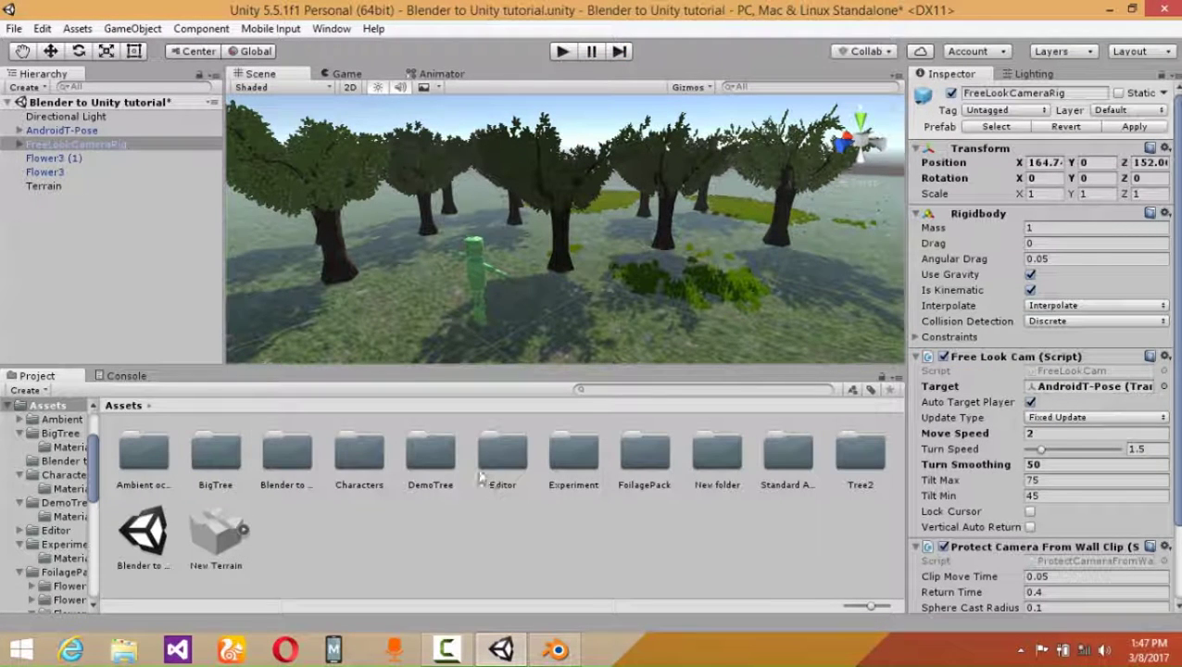
double_click(435, 464)
click(402, 455)
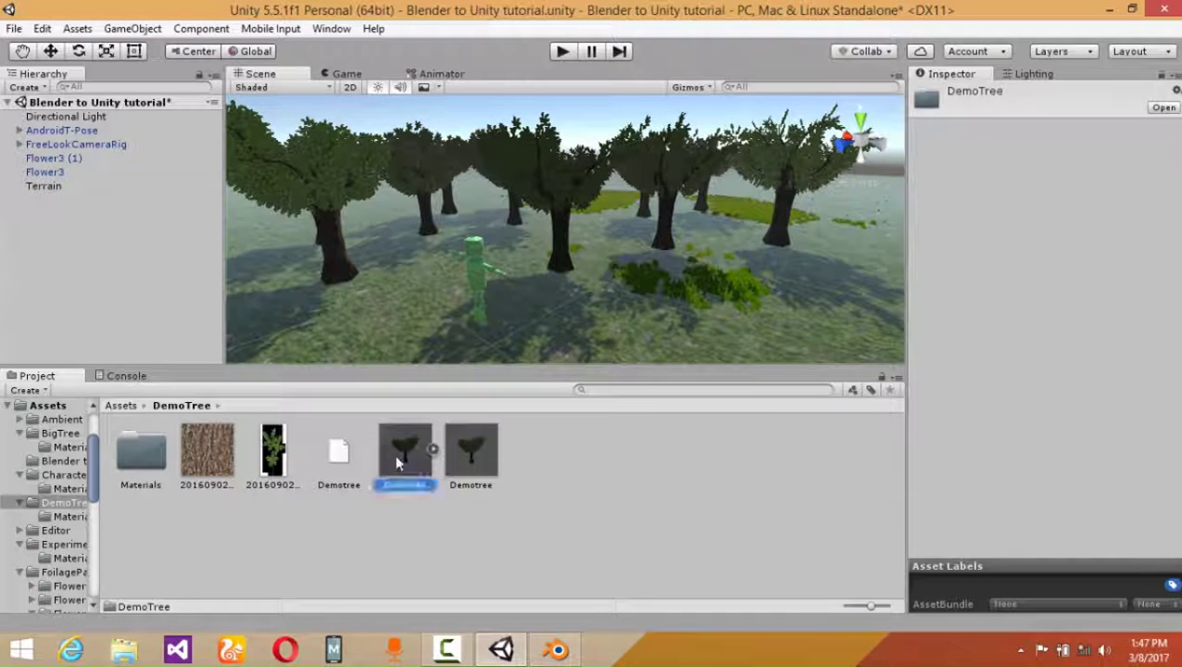
click(980, 132)
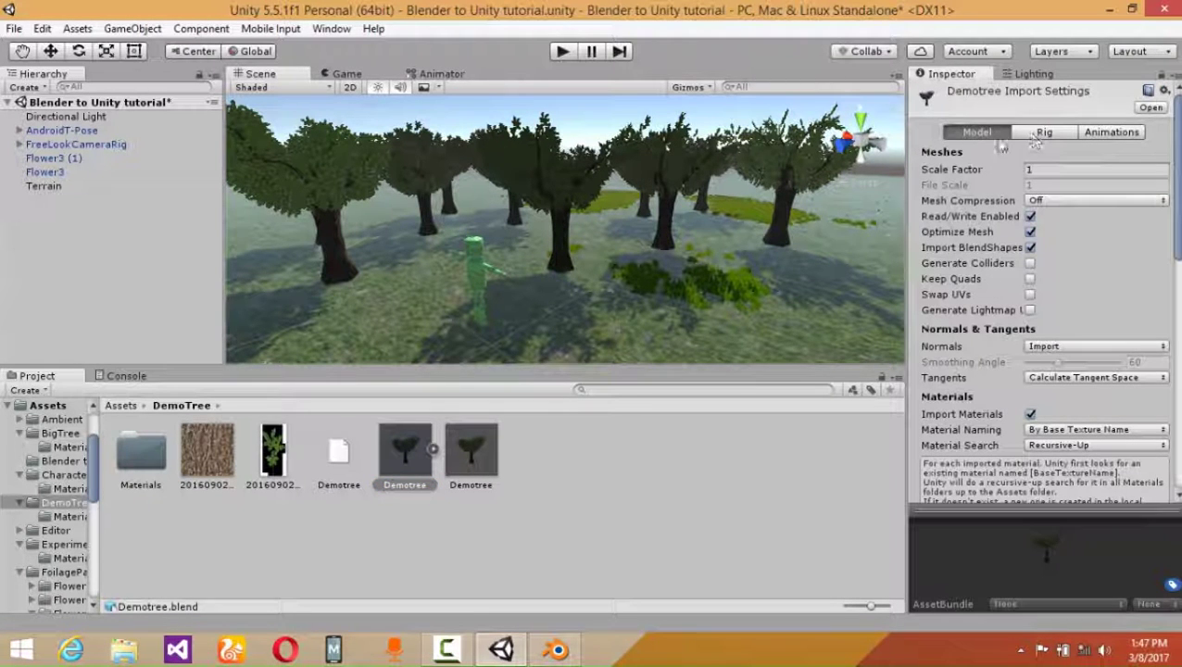
click(1037, 174)
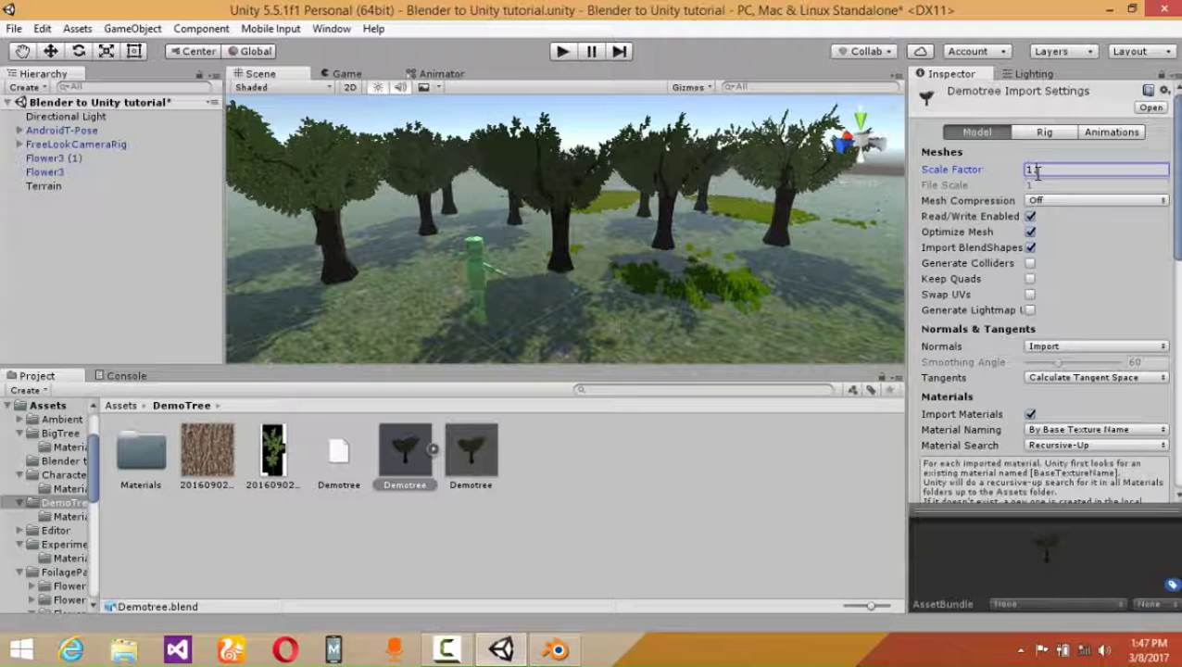
scroll(1037, 176, down, 5)
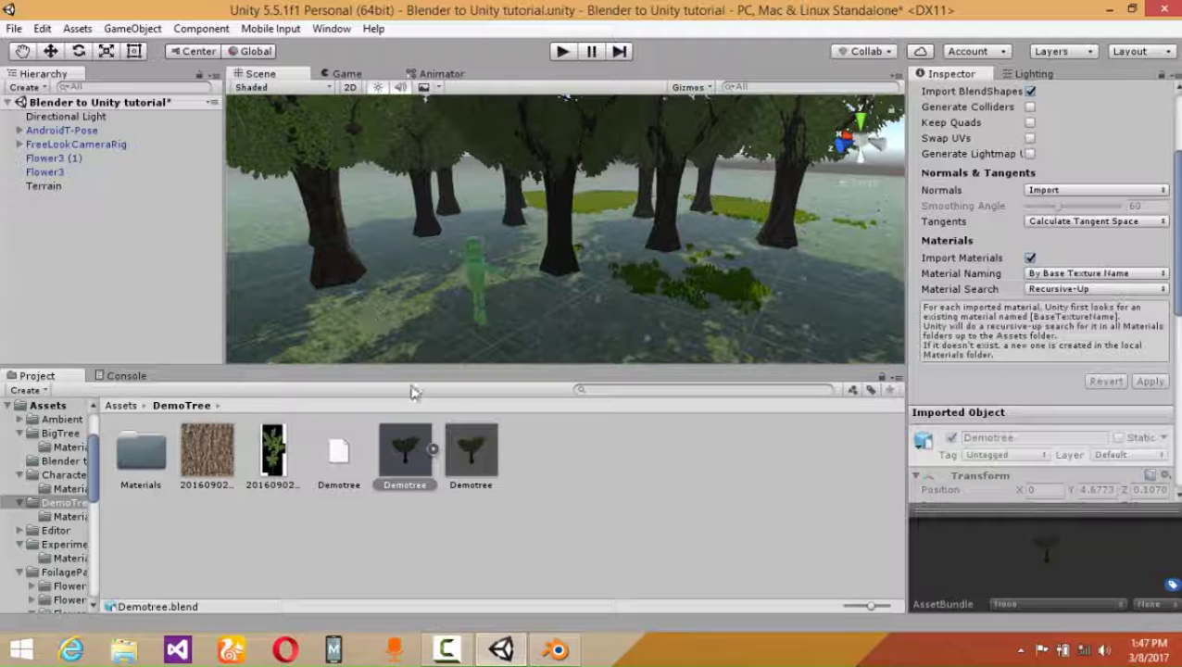
Place a Demotree at the scene's right and refit its collider to radius 1.61267, centre Y 3.95
drag(473, 456, 832, 335)
alt+drag(667, 304, 617, 277)
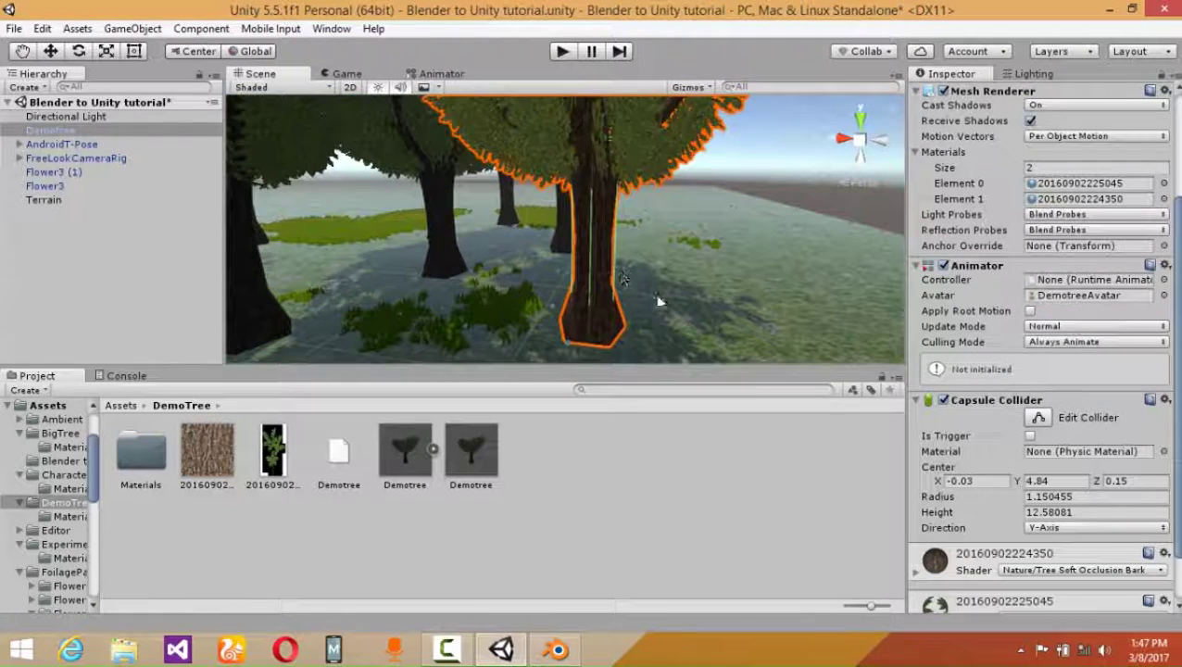
click(1039, 419)
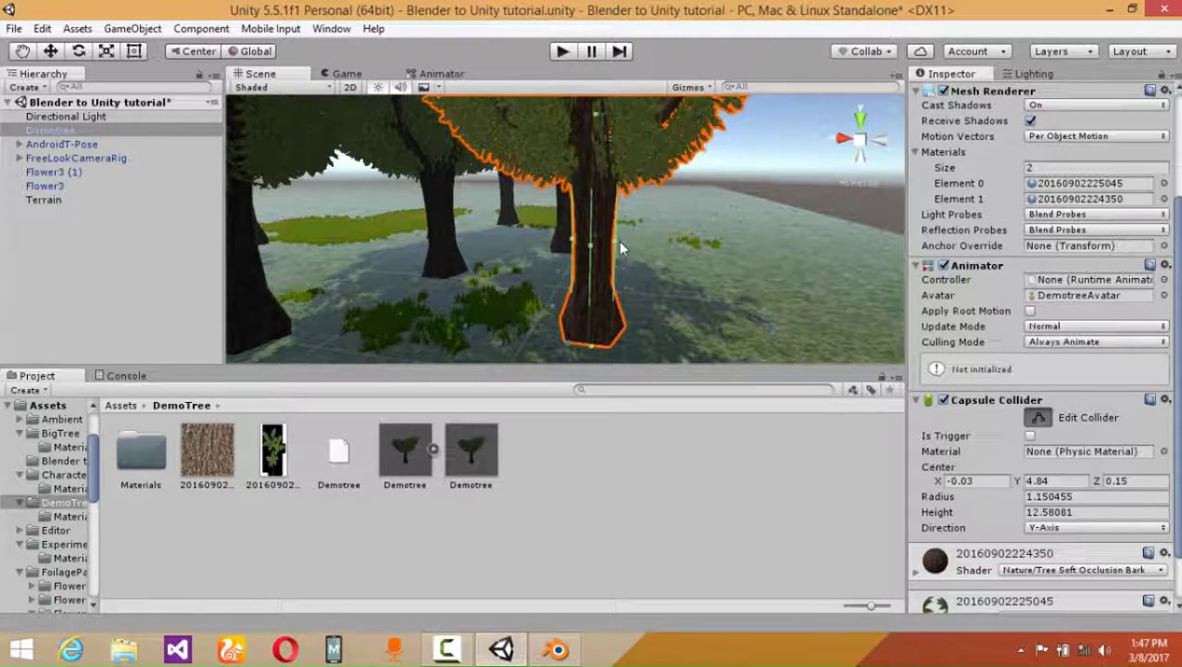
drag(616, 244, 613, 222)
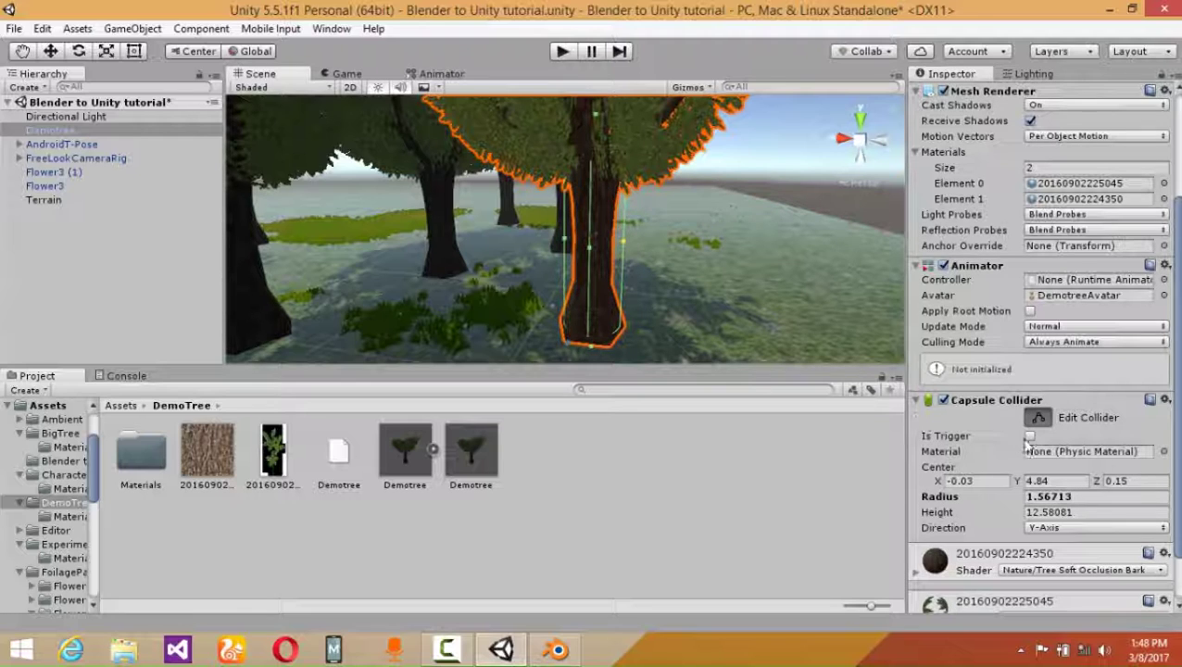
drag(1016, 481, 987, 481)
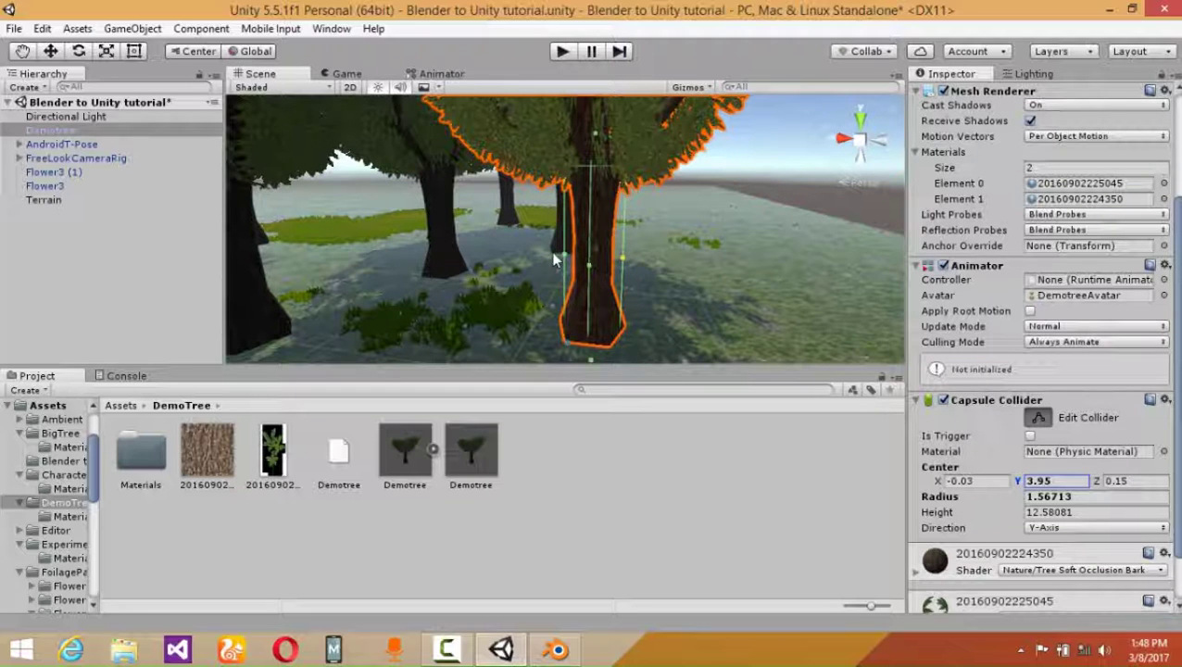
drag(622, 256, 623, 257)
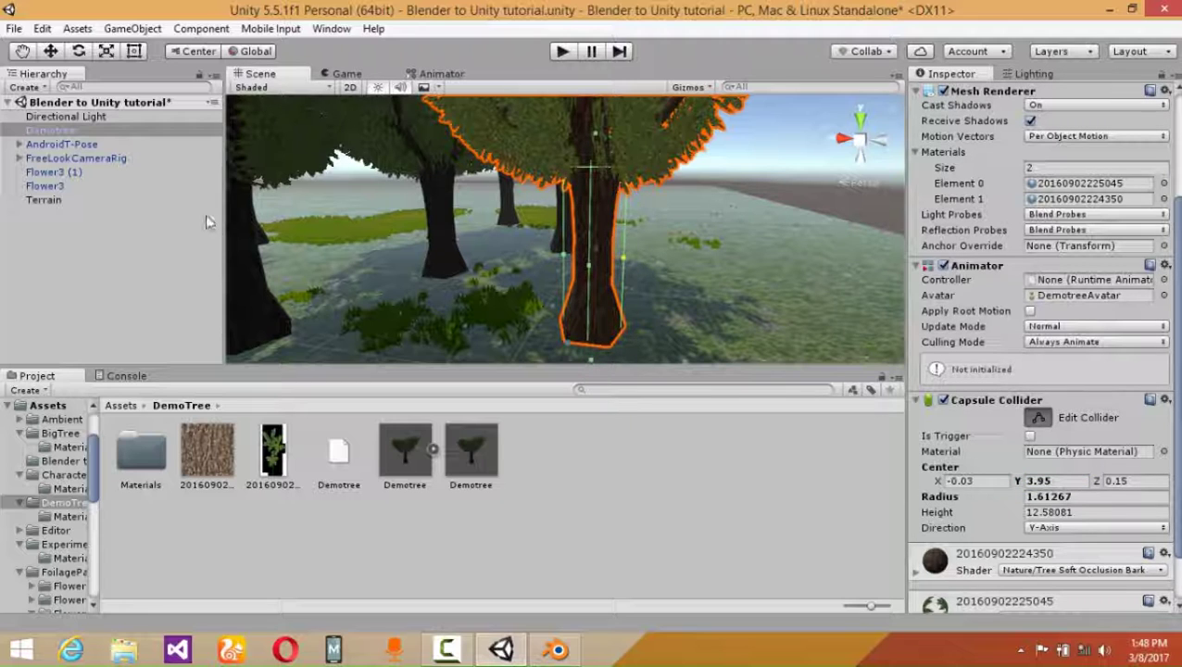
mouse_move(470, 451)
mouse_down()
mouse_move(456, 449)
mouse_move(468, 451)
mouse_up()
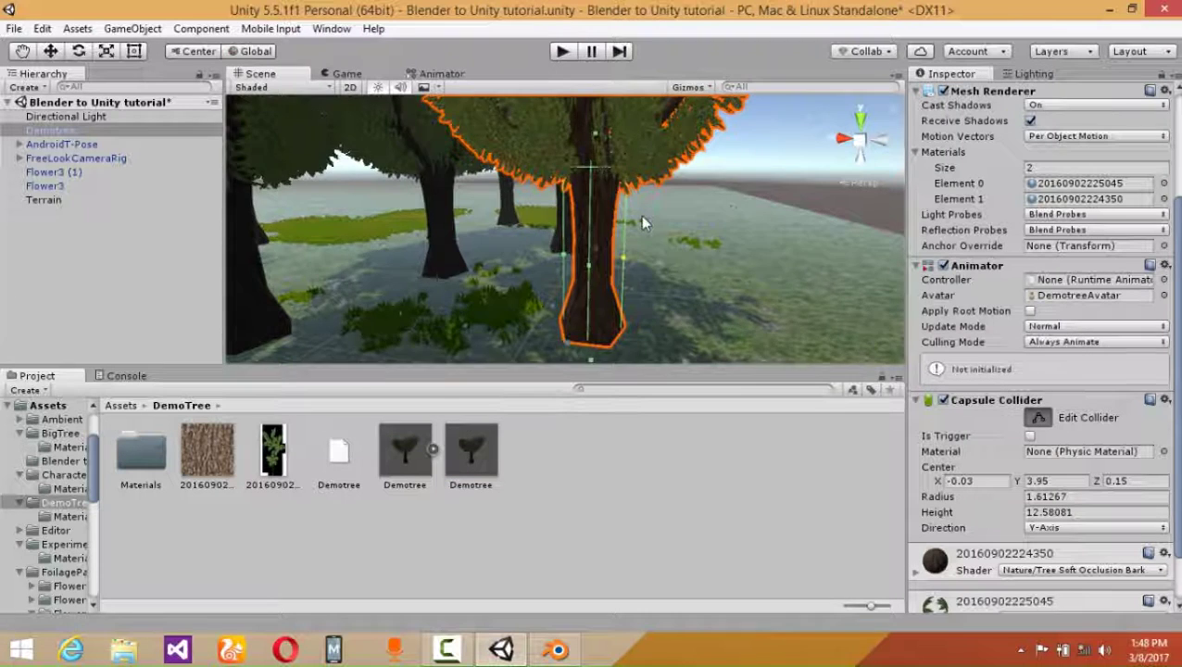
scroll(636, 224, down, 4)
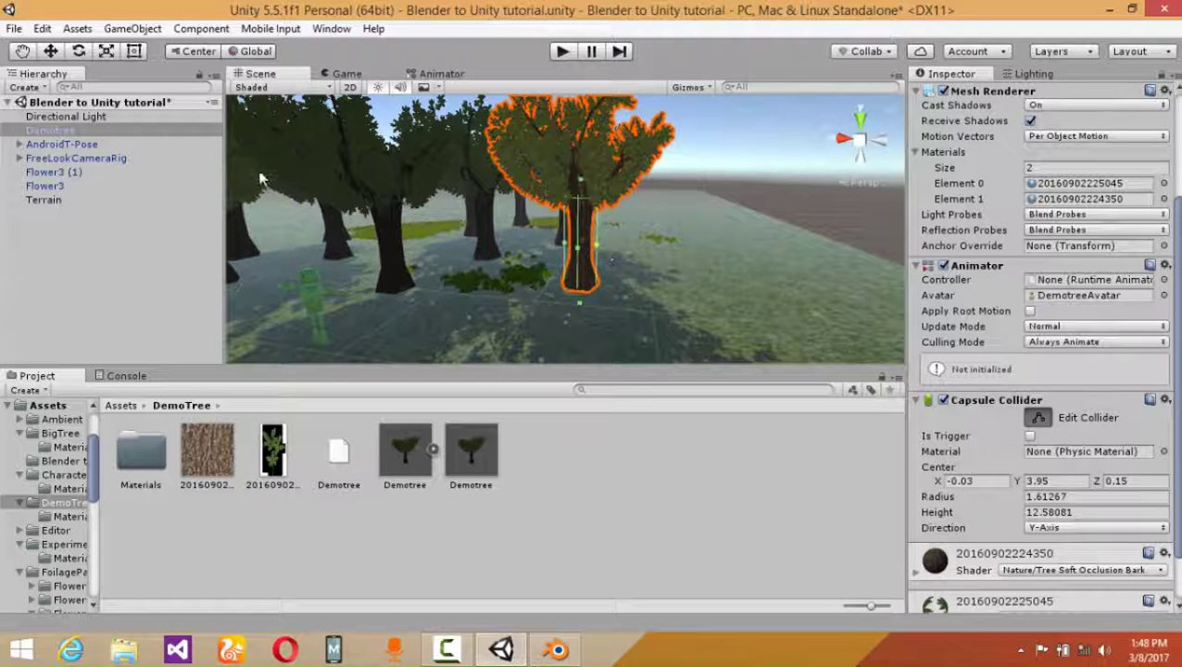
Delete the test tree, refresh the terrain's Demotree tree type under Place Trees, and start Play
key(Delete)
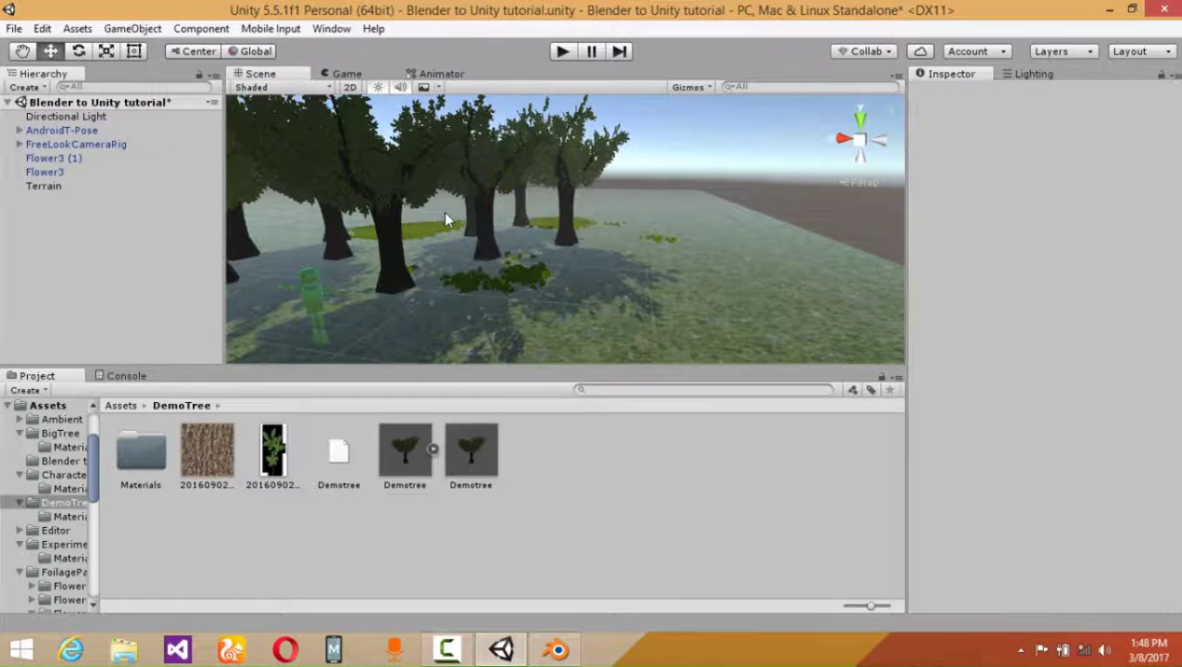
click(631, 287)
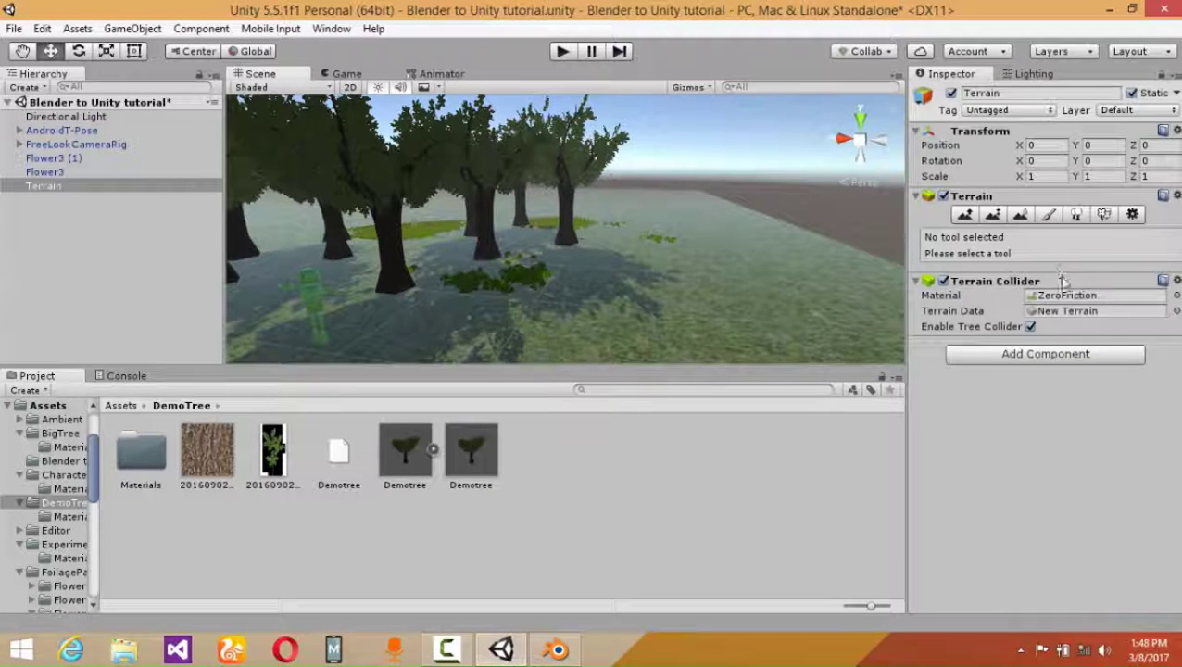
click(1075, 216)
click(941, 336)
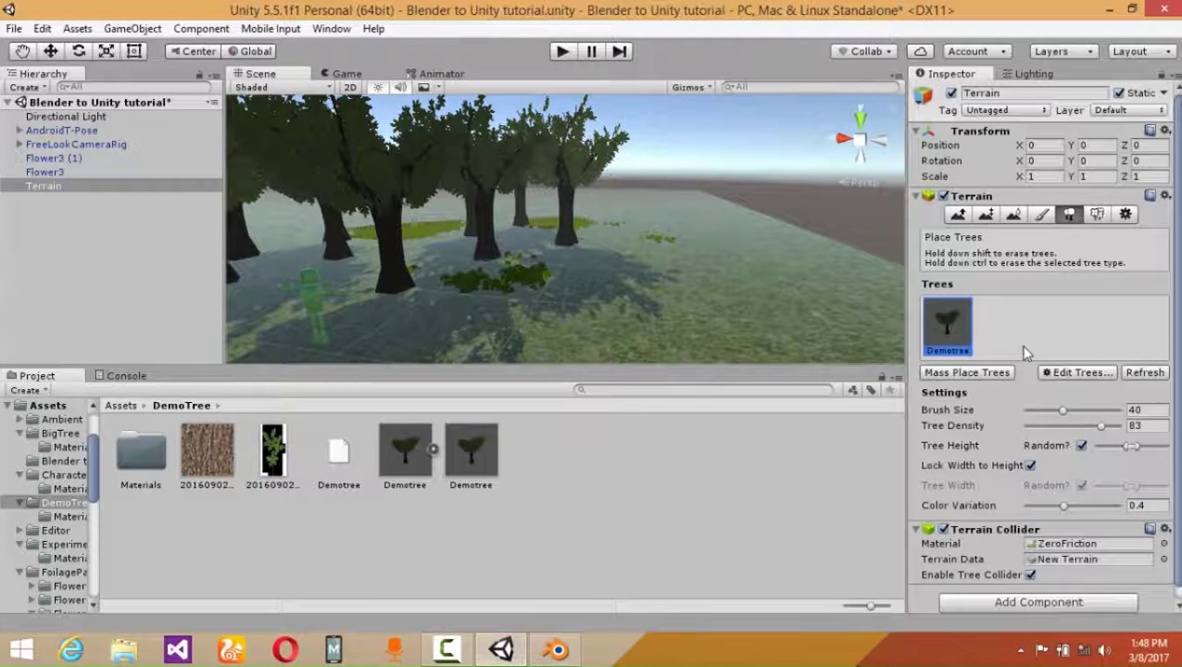
click(1135, 375)
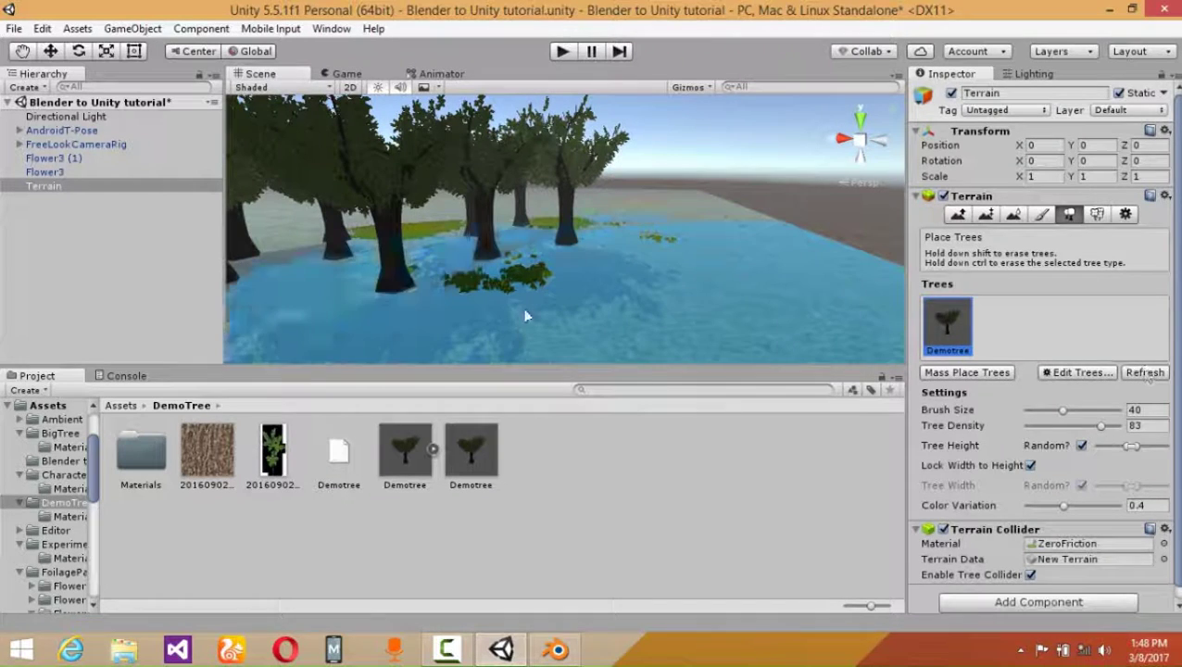
click(563, 51)
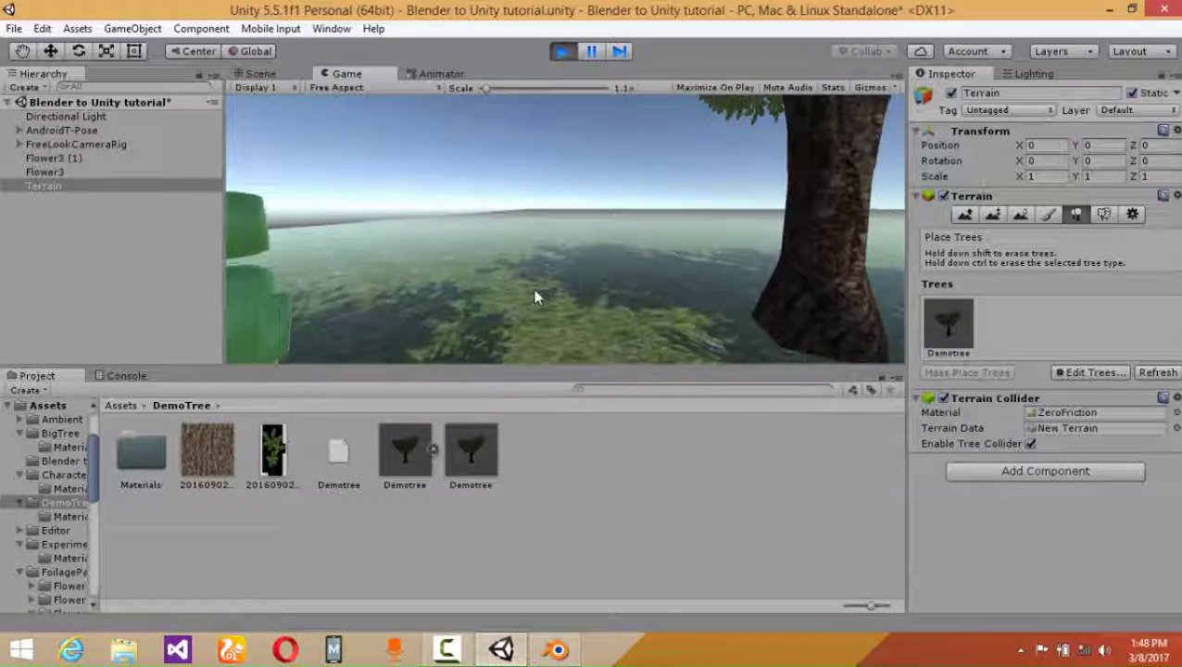
Walk the character with W and A into the Demotree trees to test collisions, then stop playing
key(w)
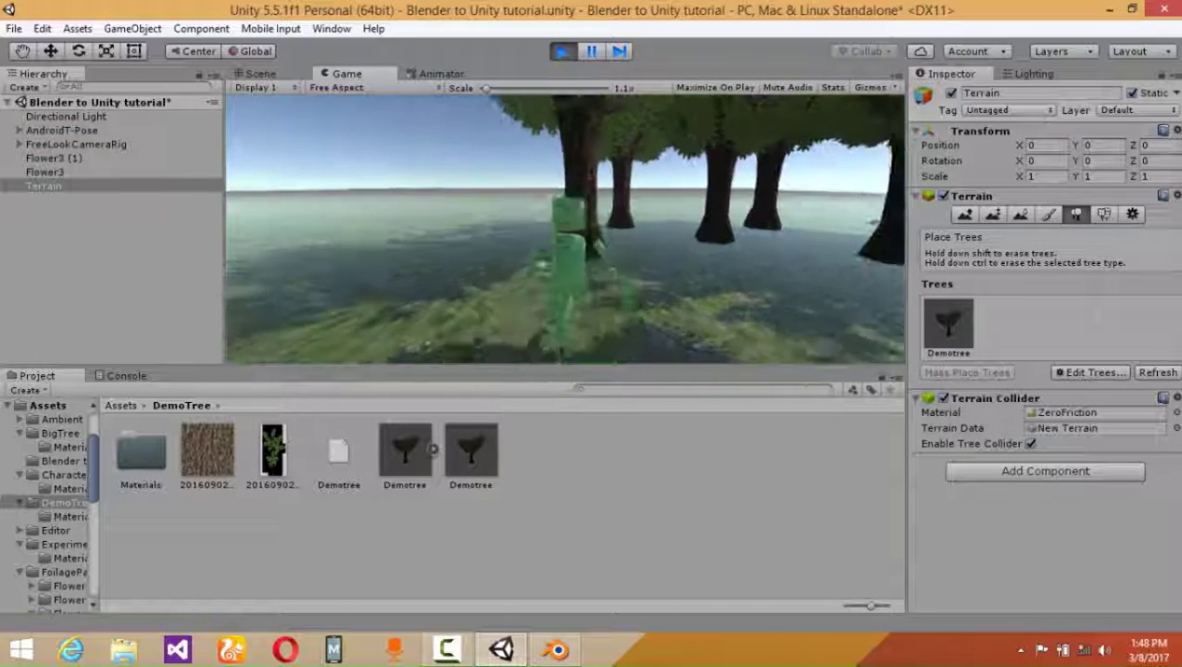
key(a)
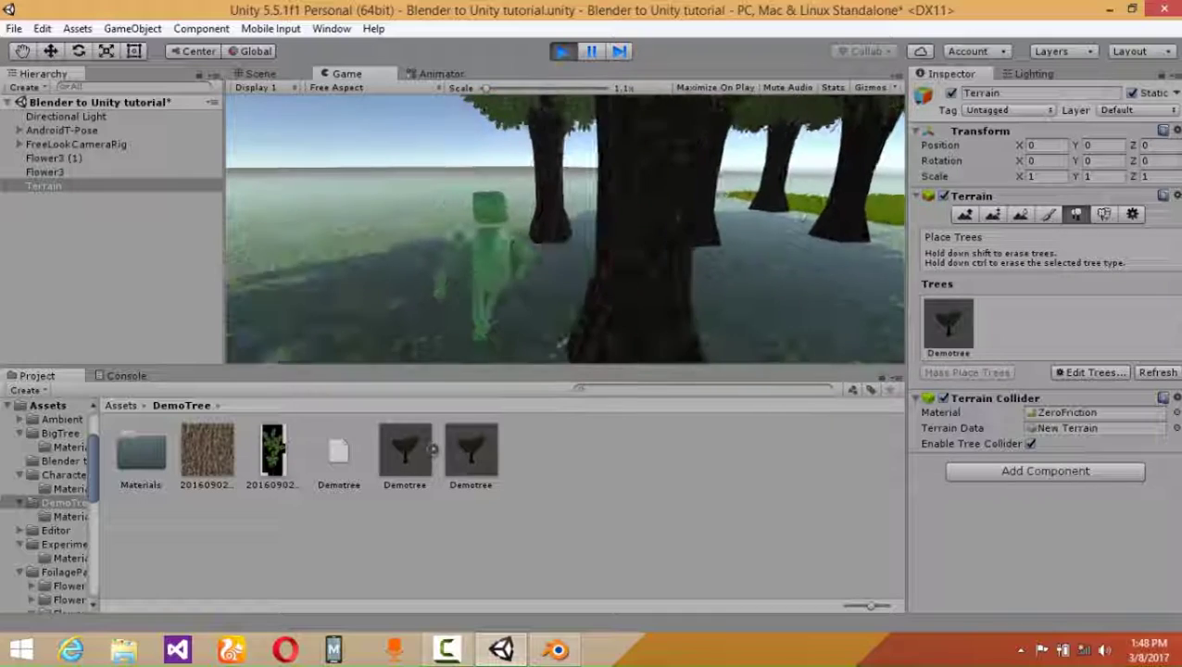
key(w)
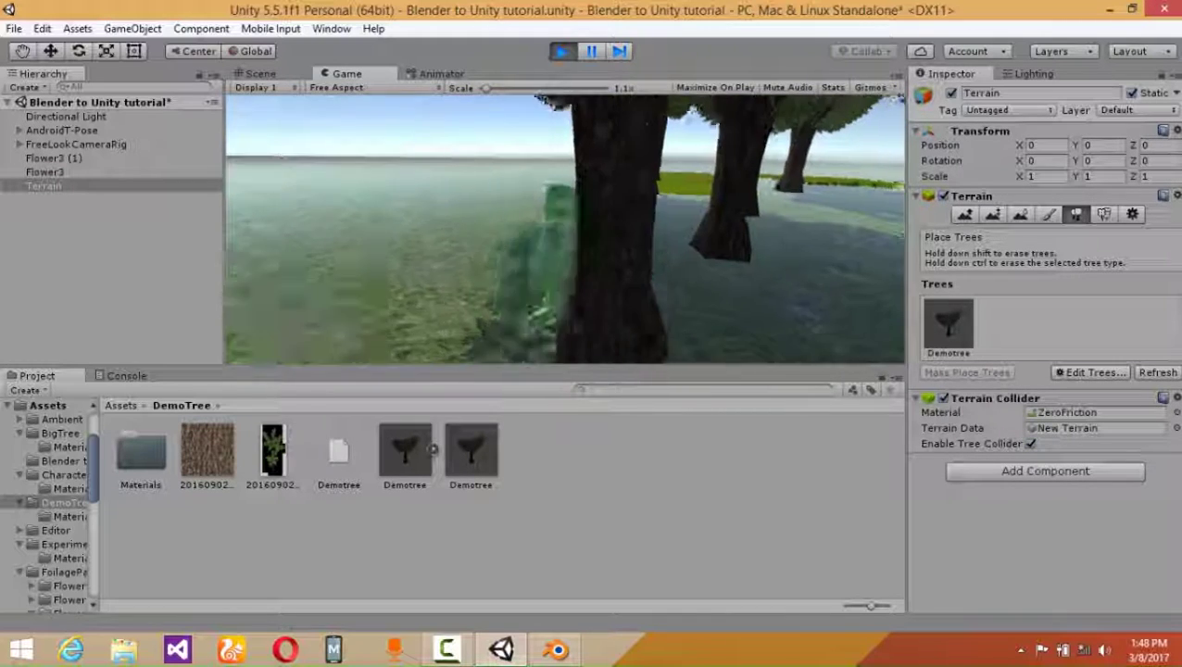
key(w)
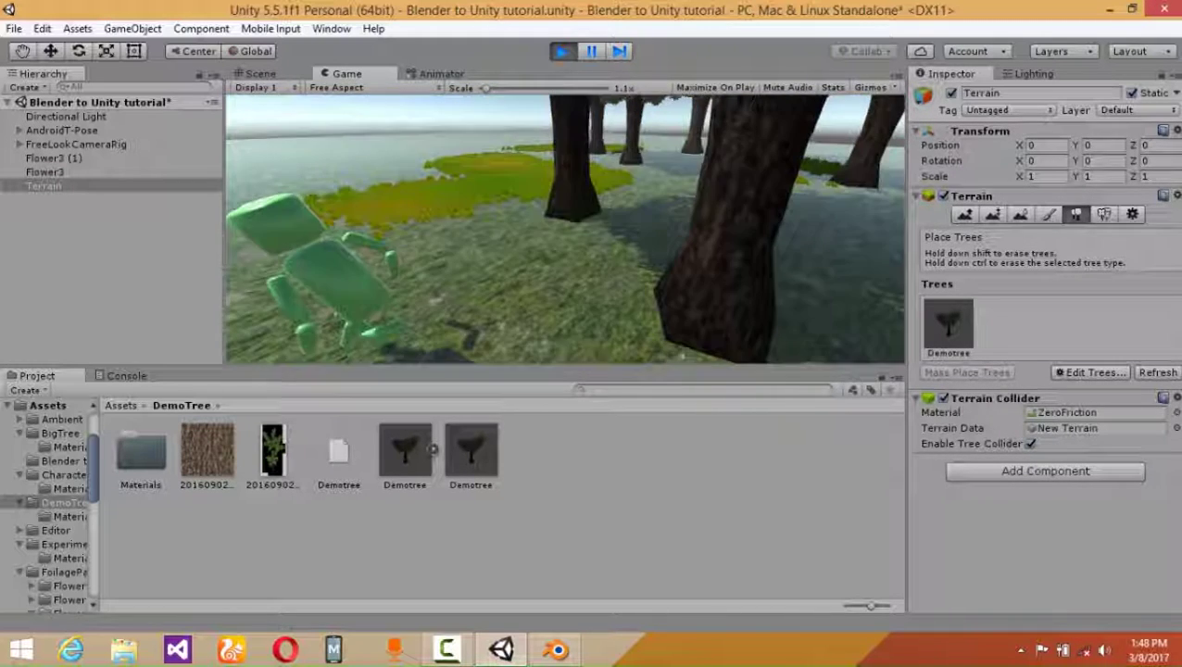
key(w)
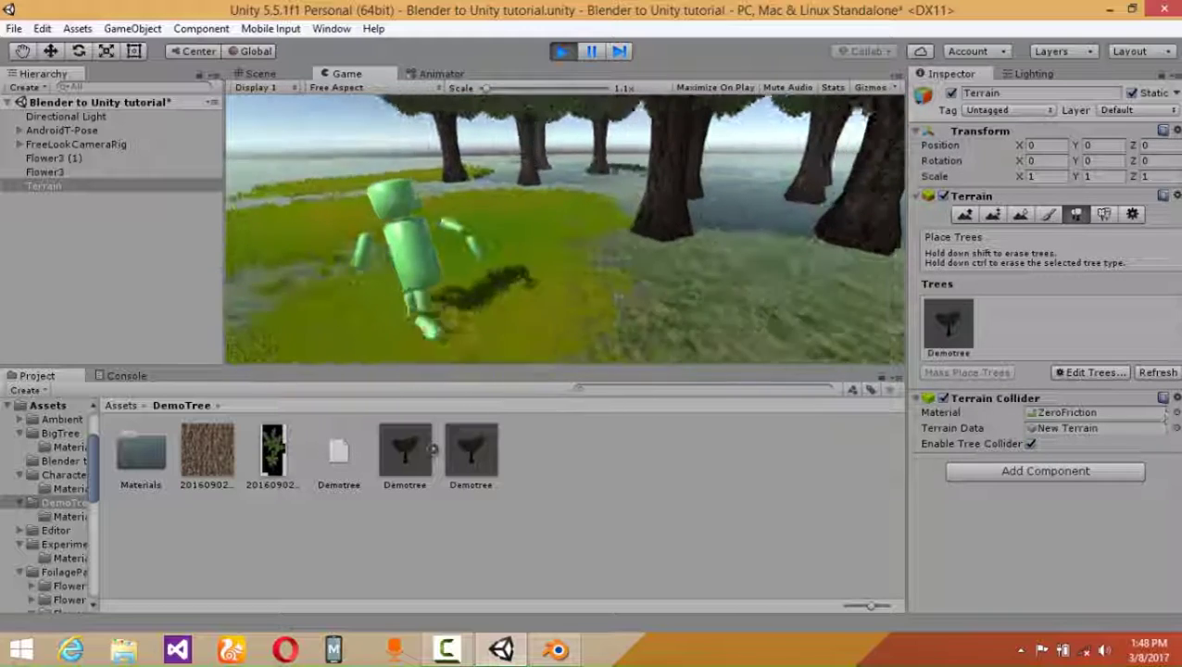
key(w)
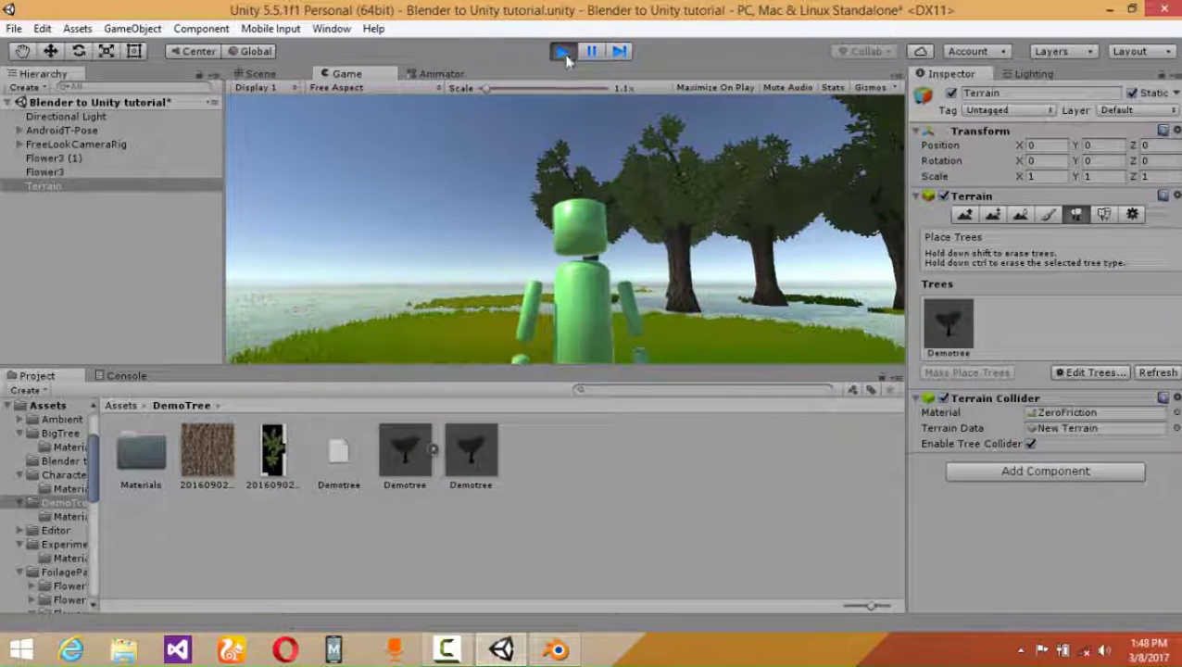
click(563, 52)
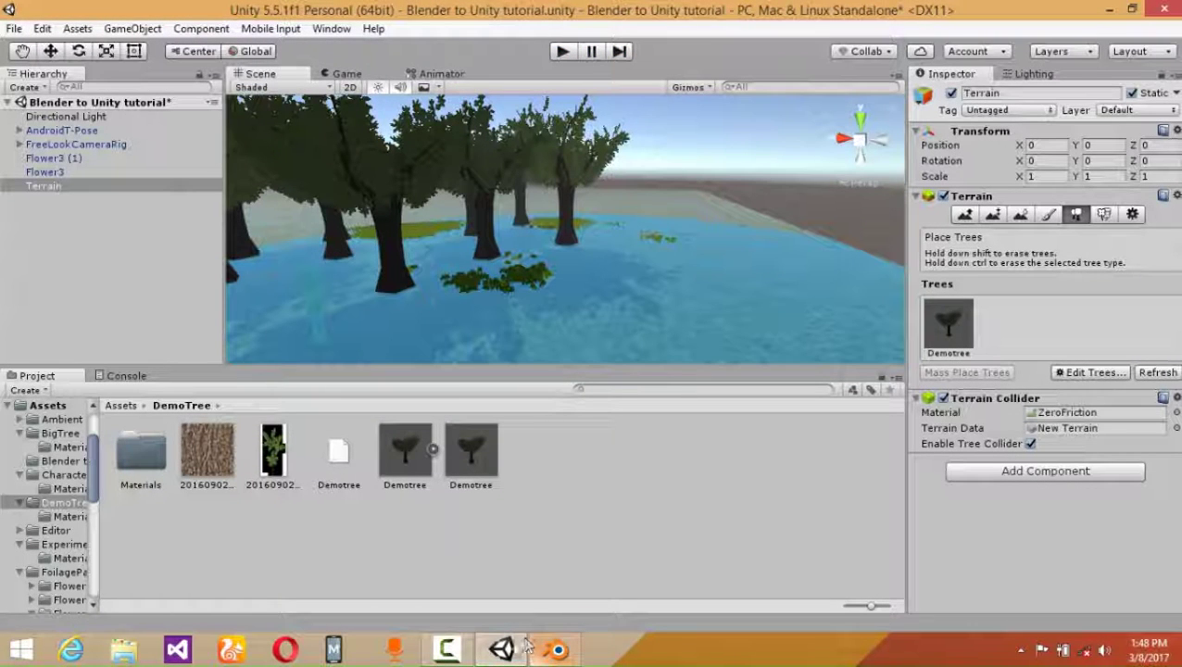